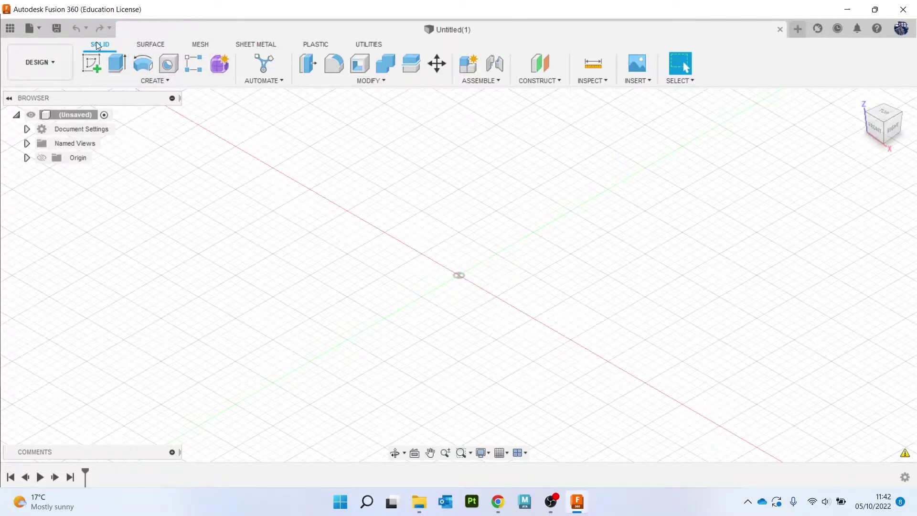
Step: Open the sheet metal rules library and examine the Steel (mm) rule's thickness, K factor and bend conditions
left_click(260, 43)
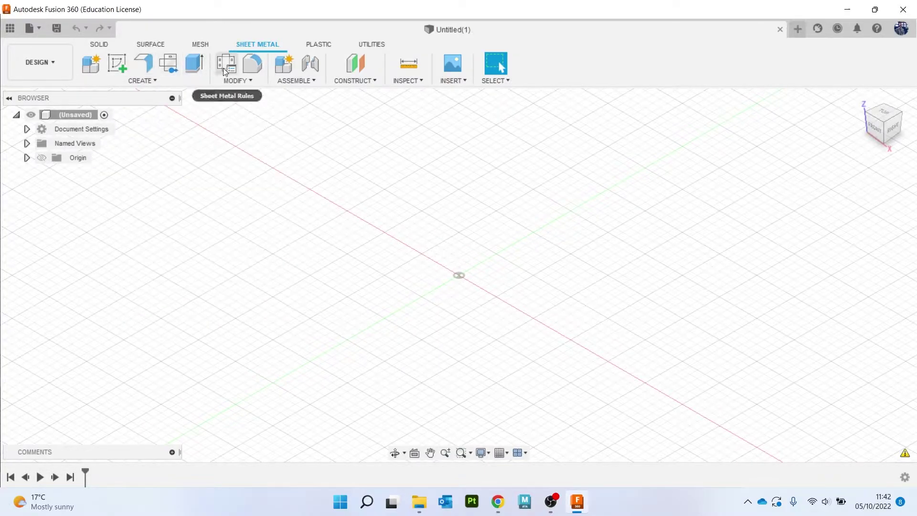
left_click(222, 68)
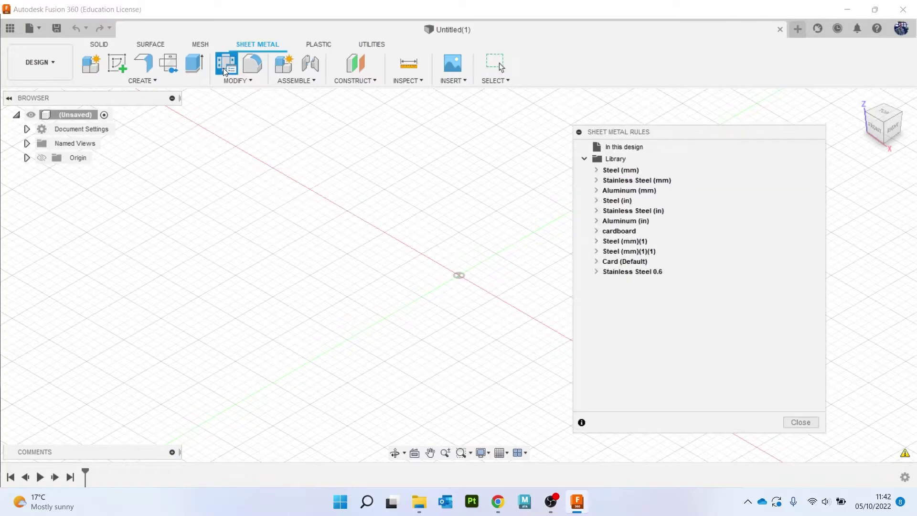
left_click_drag(641, 130, 471, 124)
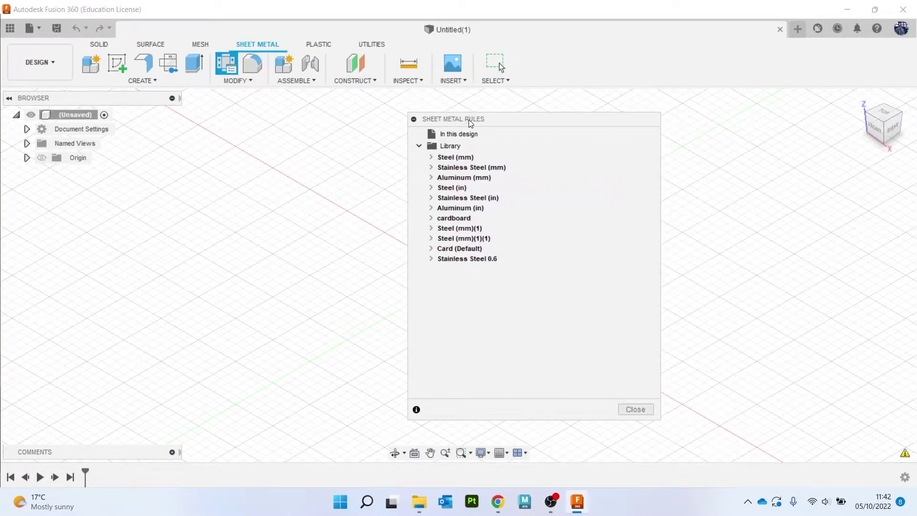
left_click(431, 158)
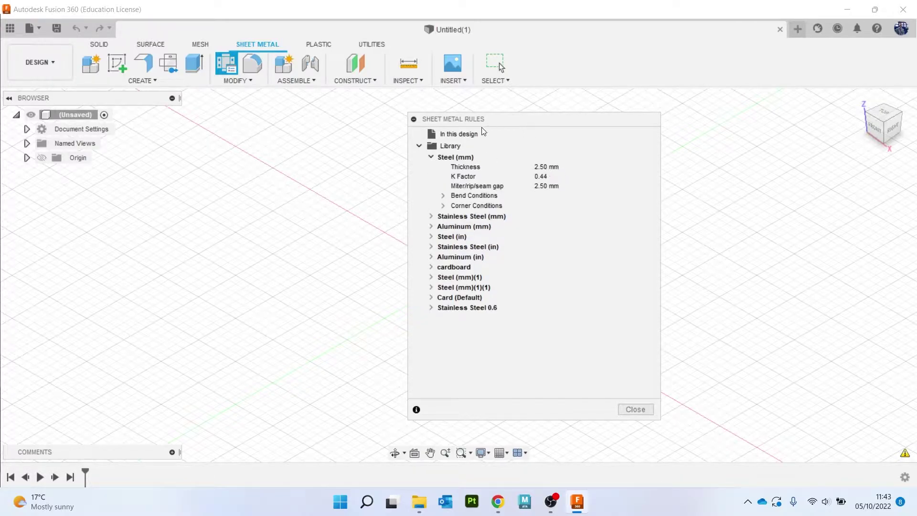
left_click(443, 195)
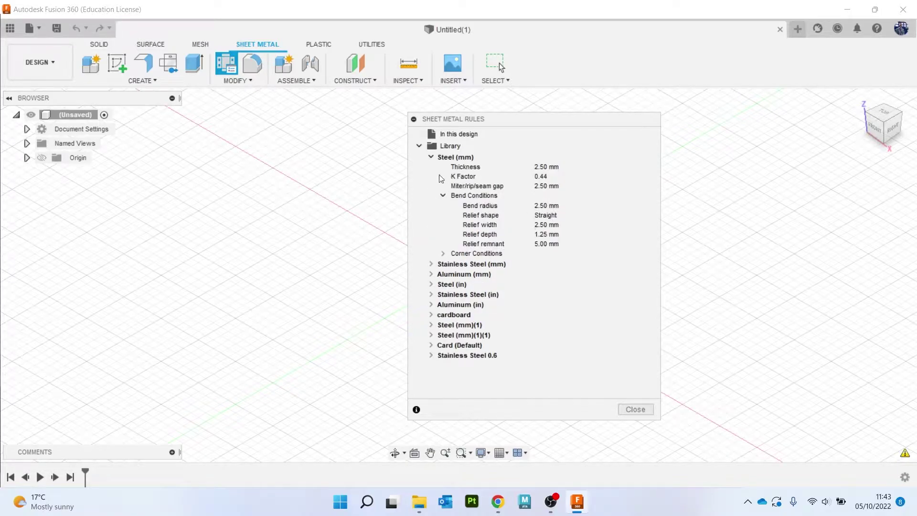
left_click(443, 196)
left_click(431, 157)
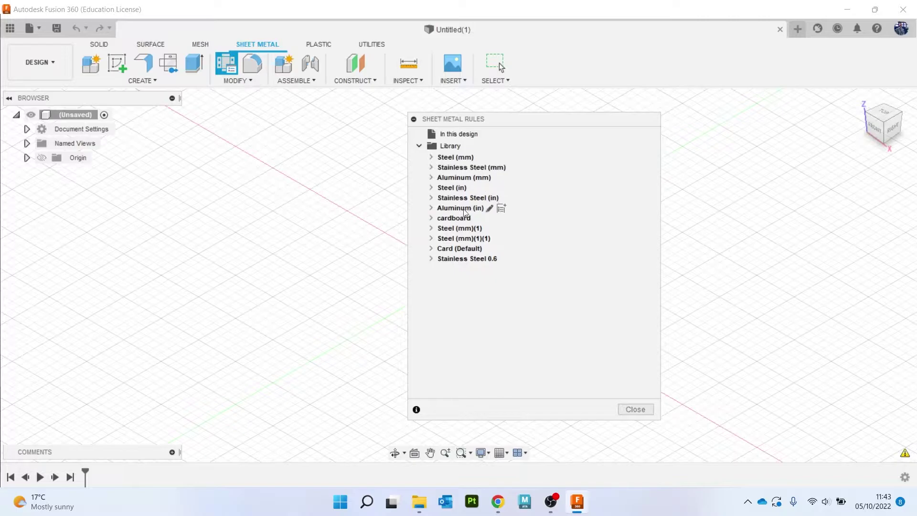
Step: Examine the Card rule's thickness, bend conditions and corner conditions, including its editable definition, leaving the rule unmodified
left_click(430, 248)
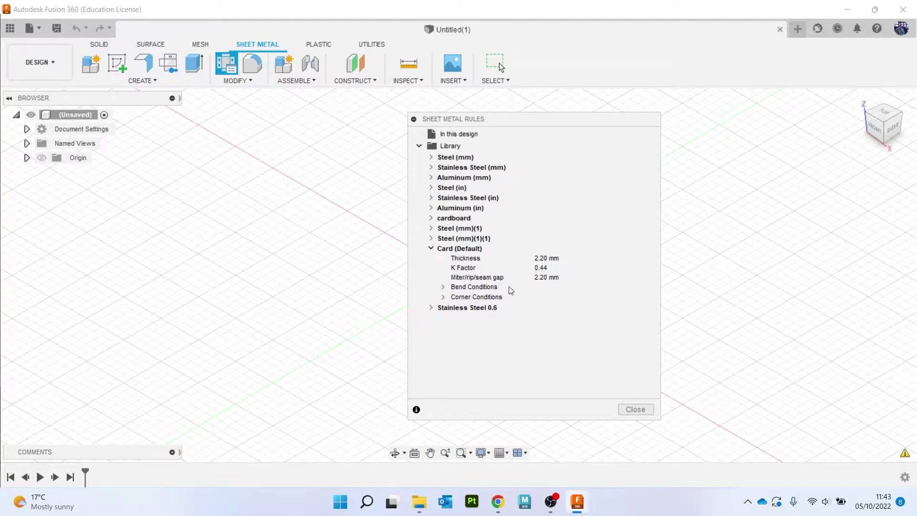
left_click(443, 287)
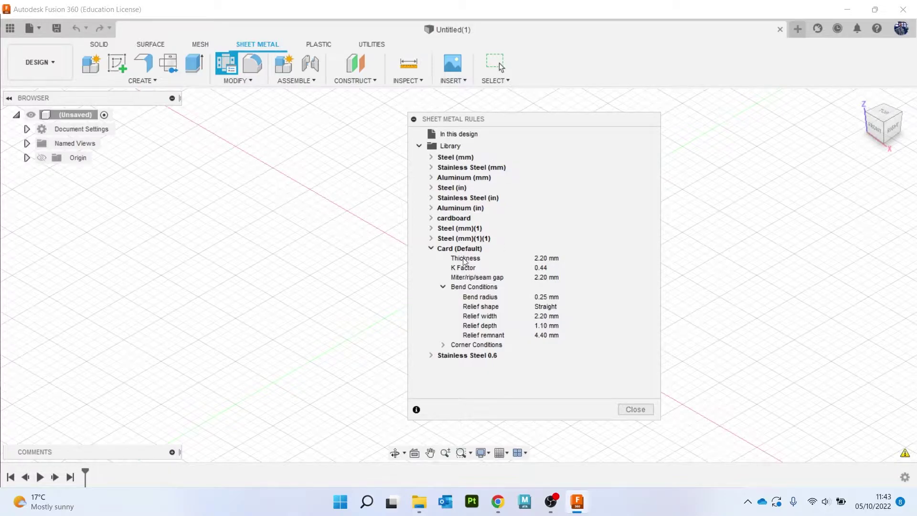
left_click(485, 250)
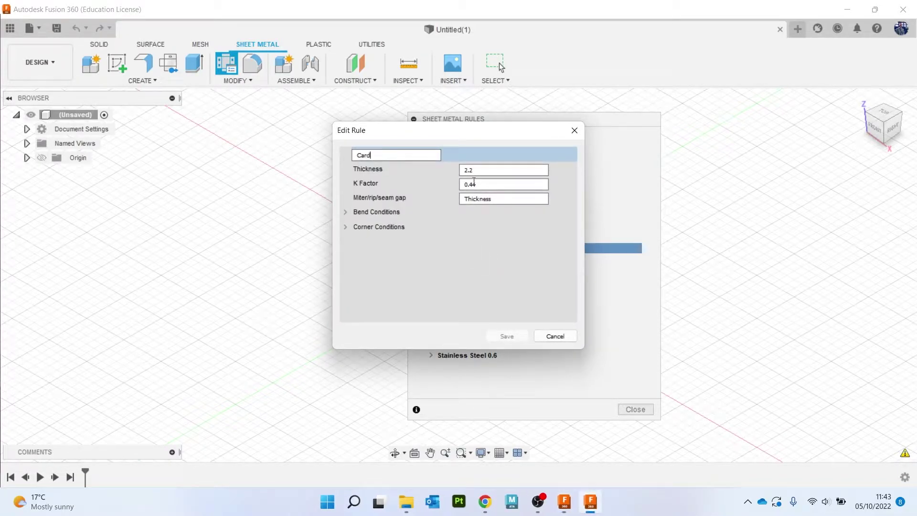
left_click(346, 212)
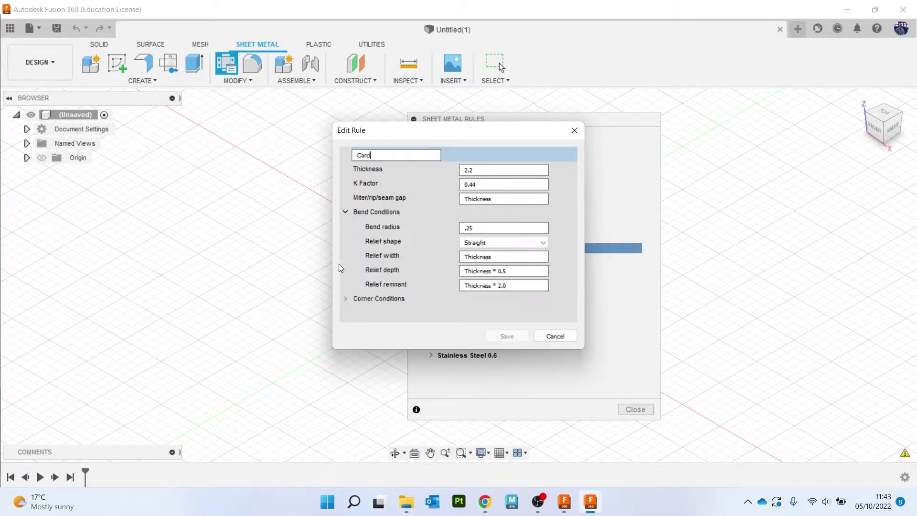
left_click(340, 297)
scroll(406, 241, "down", 1)
scroll(407, 245, "up", 1)
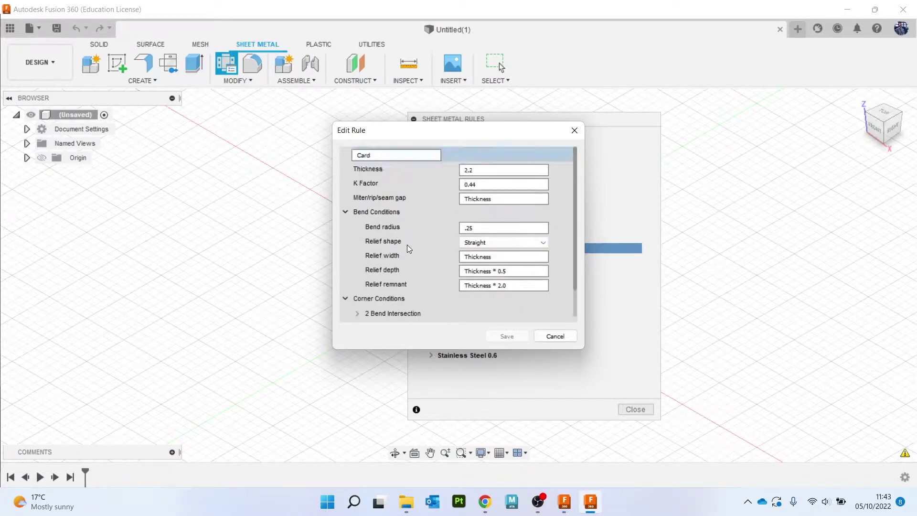
left_click(555, 336)
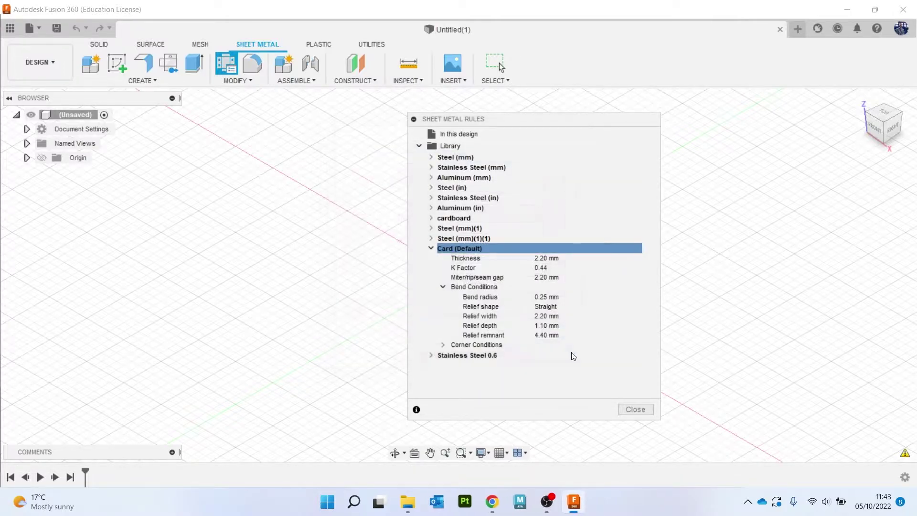
left_click(634, 409)
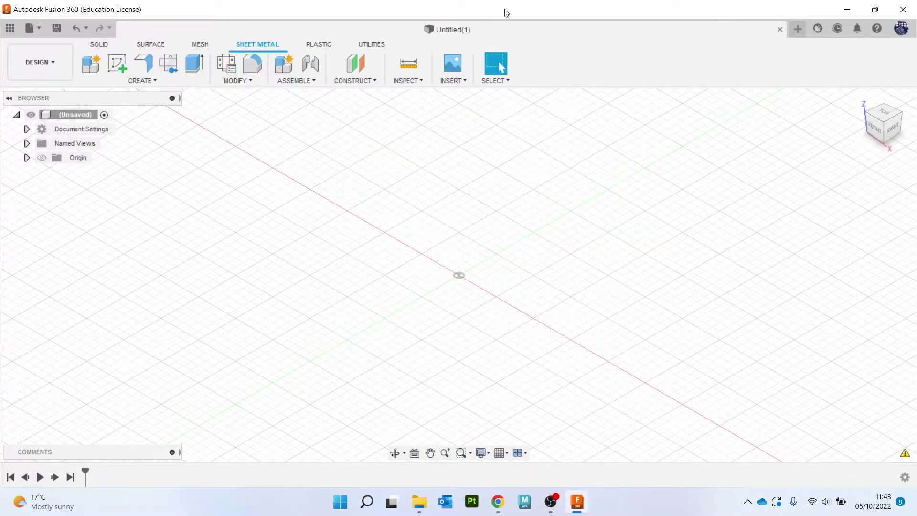
Step: Sketch a center rectangle 300 mm wide and 200 mm high, centred on the origin of the horizontal plane, and finish the sketch
left_click(117, 63)
left_click(526, 274)
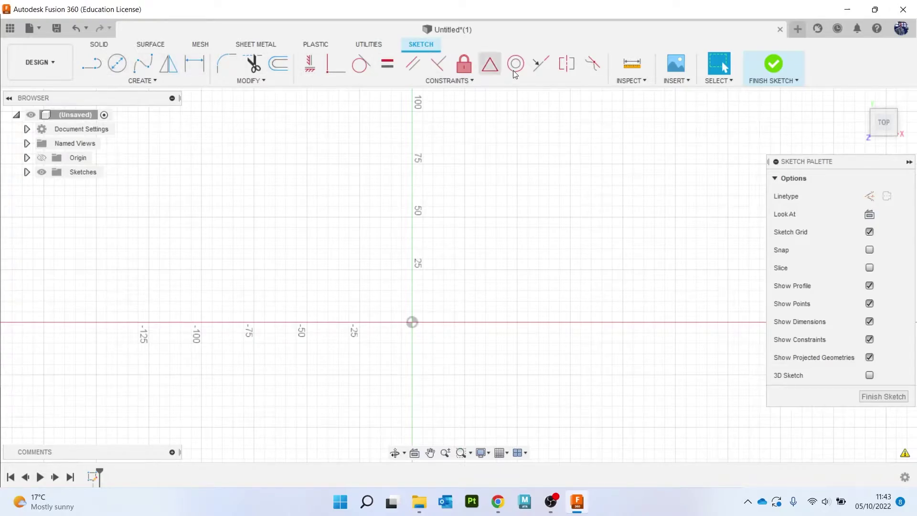
key("r")
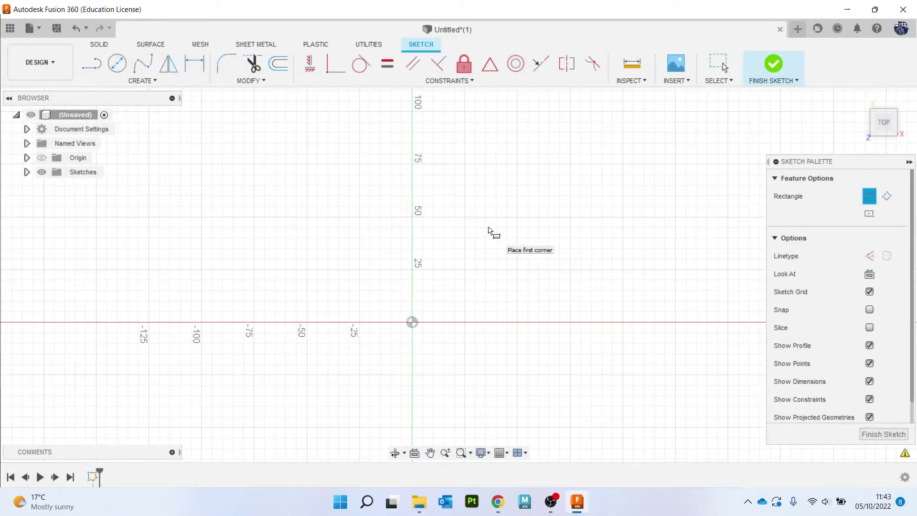
left_click(869, 213)
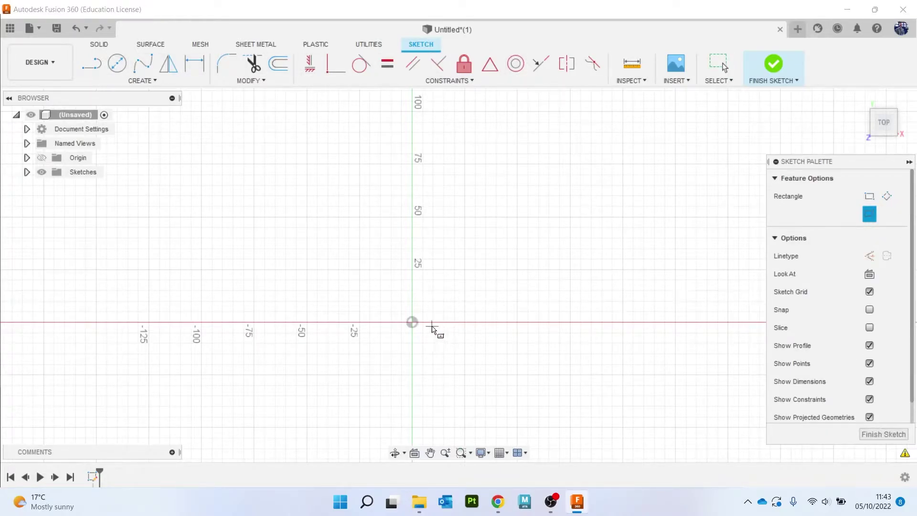
left_click(412, 321)
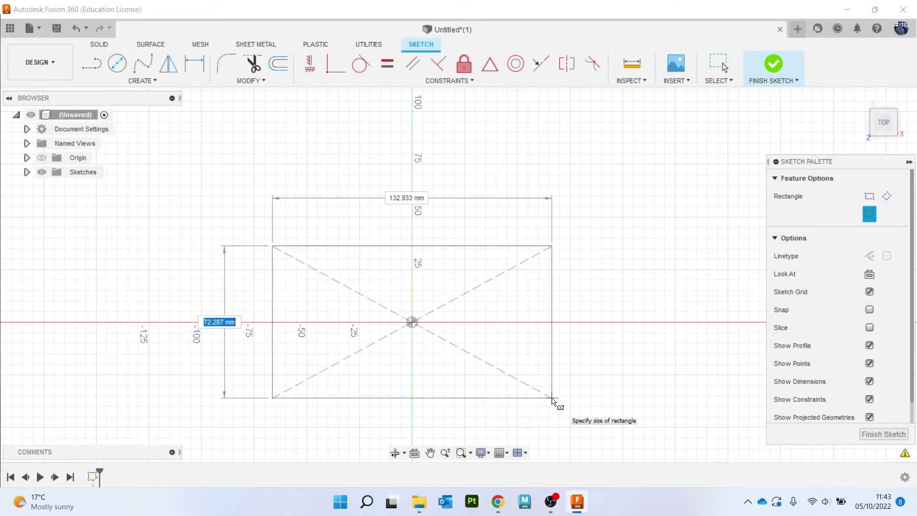
type("200")
key("Tab")
type("300")
key("Return")
key("Escape")
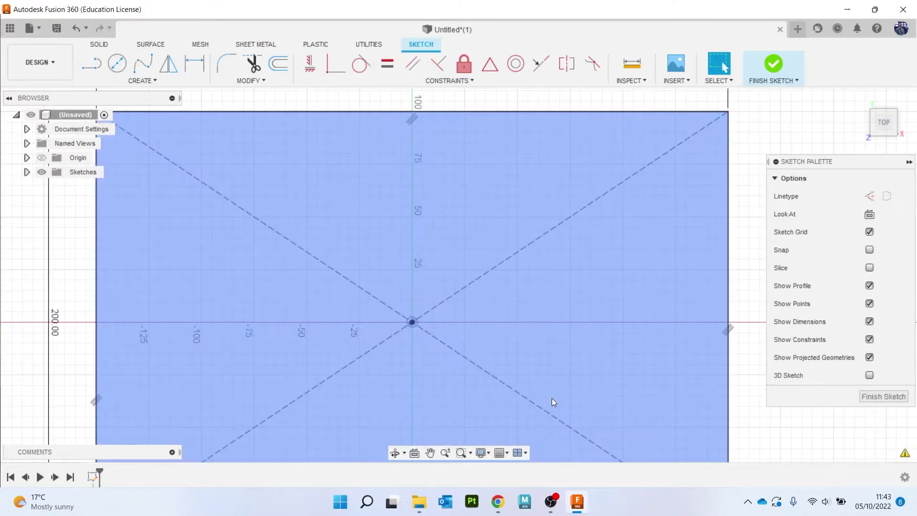
scroll(552, 398, "down", 3)
left_click(767, 66)
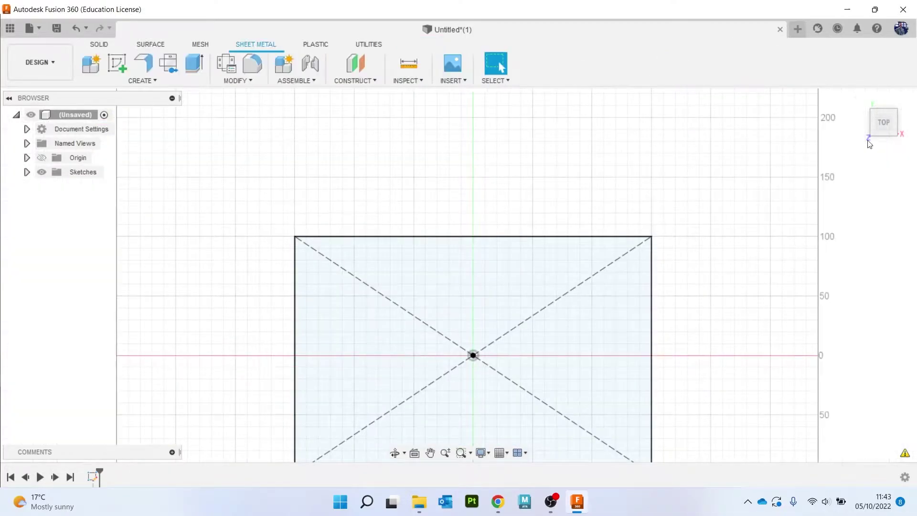
Step: Create a base flange from the rectangle profile as a new body, using Side 1 orientation and the Card sheet metal rule
mouse_move(887, 121)
left_mouse_down()
mouse_move(872, 99)
mouse_move(872, 67)
left_mouse_up()
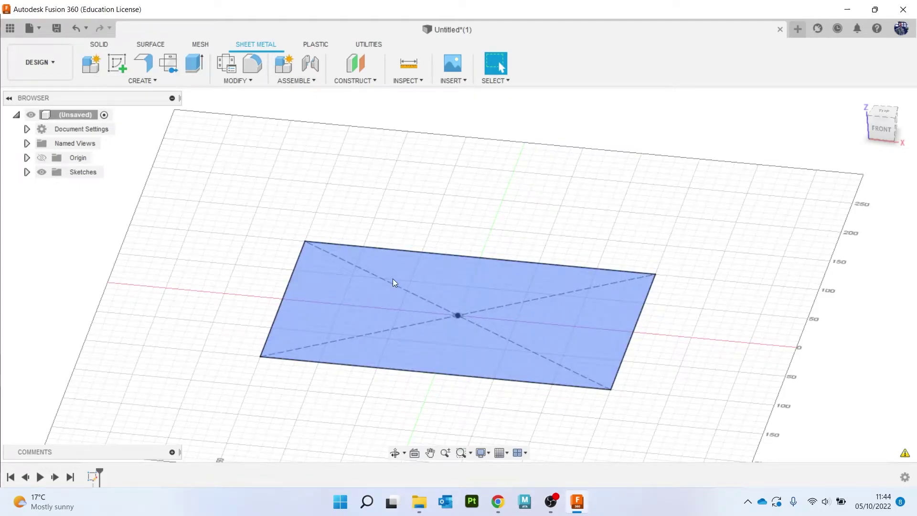
left_click(144, 67)
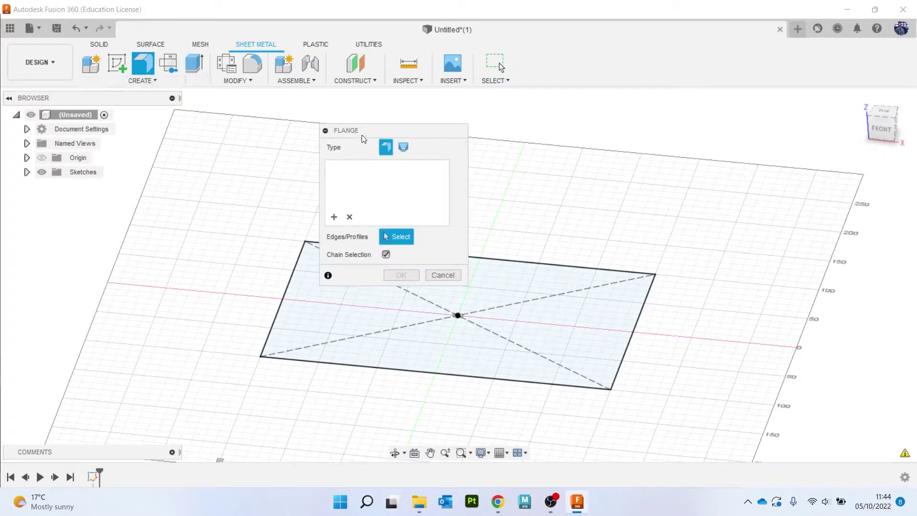
mouse_move(363, 137)
left_mouse_down()
mouse_move(581, 125)
mouse_move(628, 112)
left_mouse_up()
left_click(508, 305)
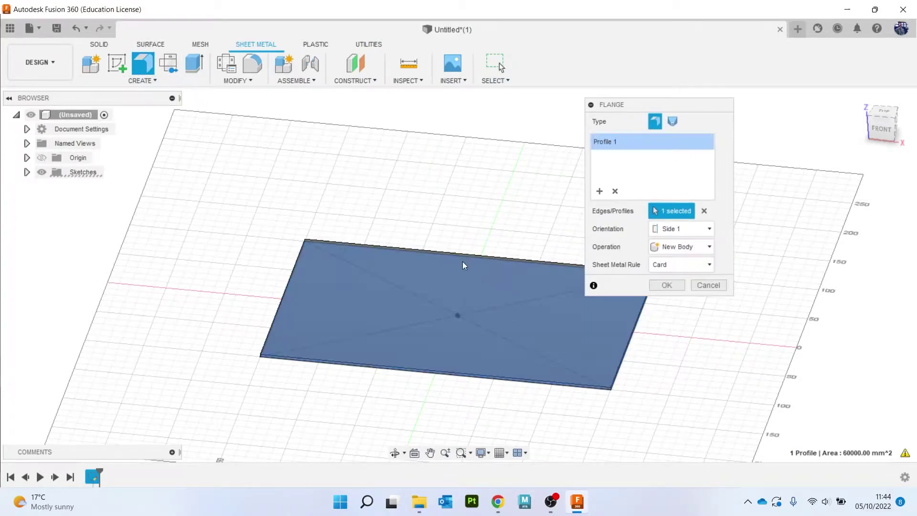
middle_click_drag(455, 260, 387, 224)
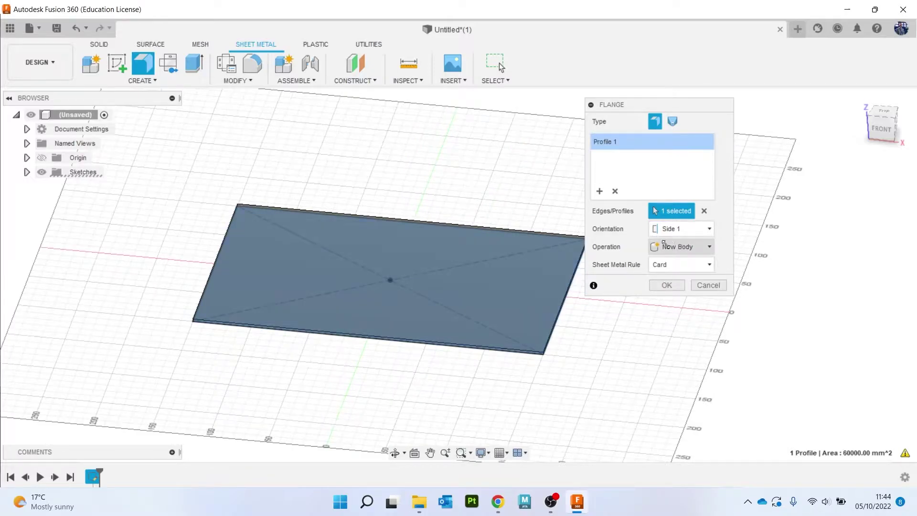
left_click(688, 269)
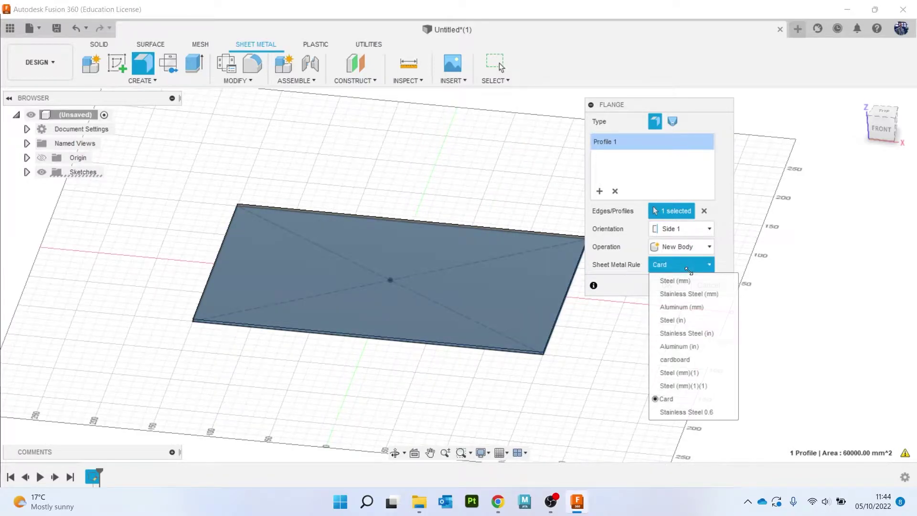
left_click(698, 399)
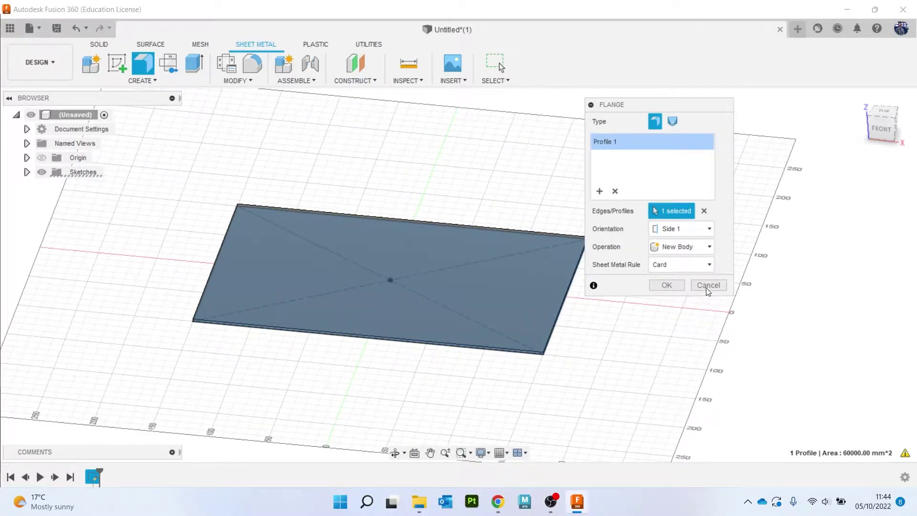
left_click(667, 286)
scroll(479, 351, "up", 5)
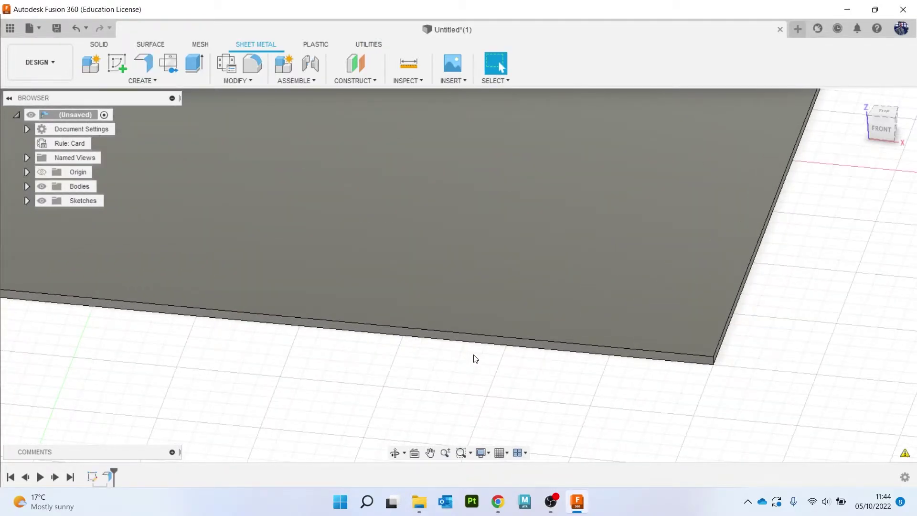
scroll(476, 359, "down", 5)
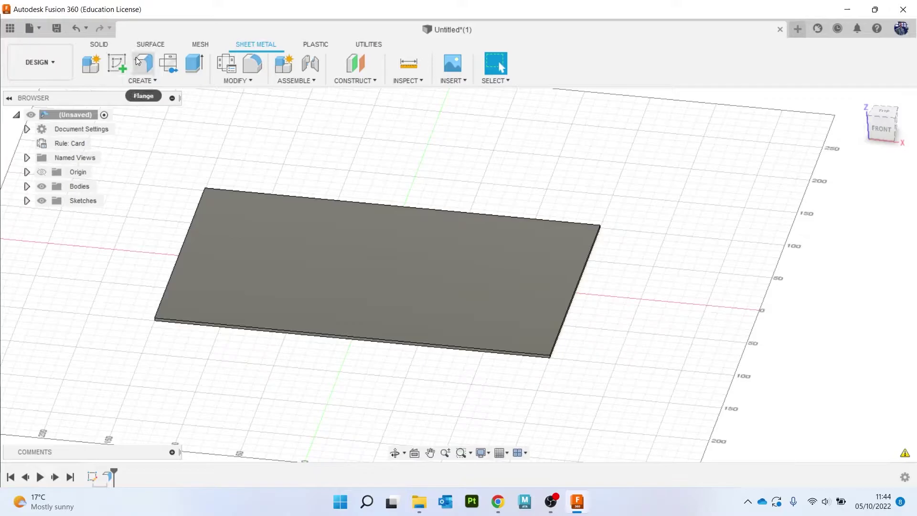
Step: Start a flange on all four edges of the base sheet and raise it to a height of about 84 mm
right_click(274, 142)
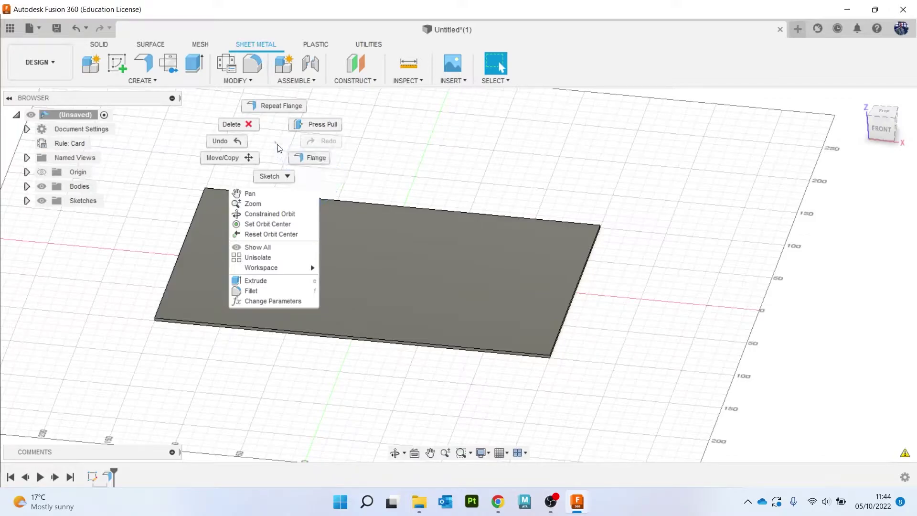
left_click(277, 144)
right_click(277, 144)
left_click(277, 109)
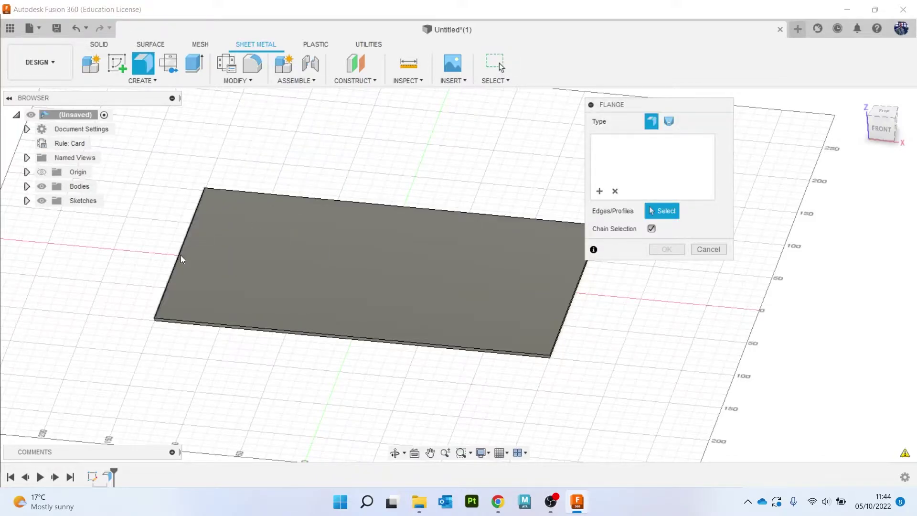
left_click(182, 255)
left_click(259, 197)
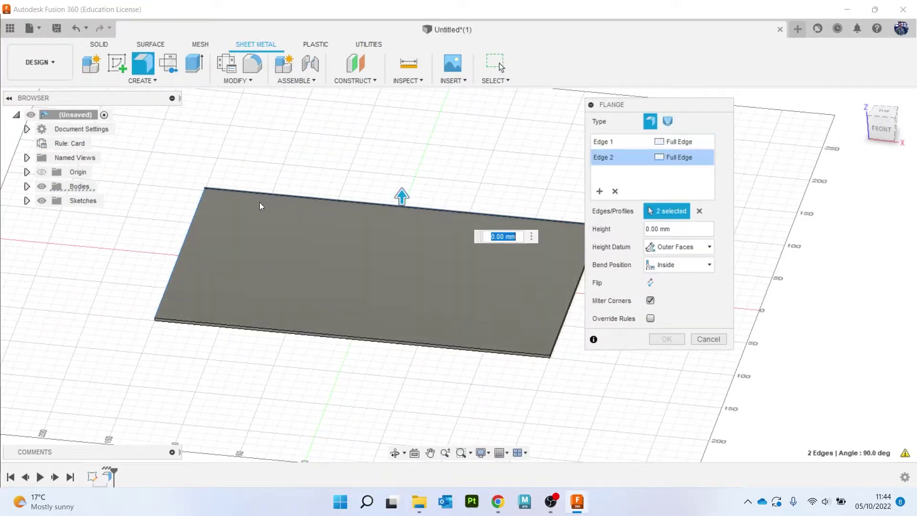
left_click(261, 327)
left_click(554, 345)
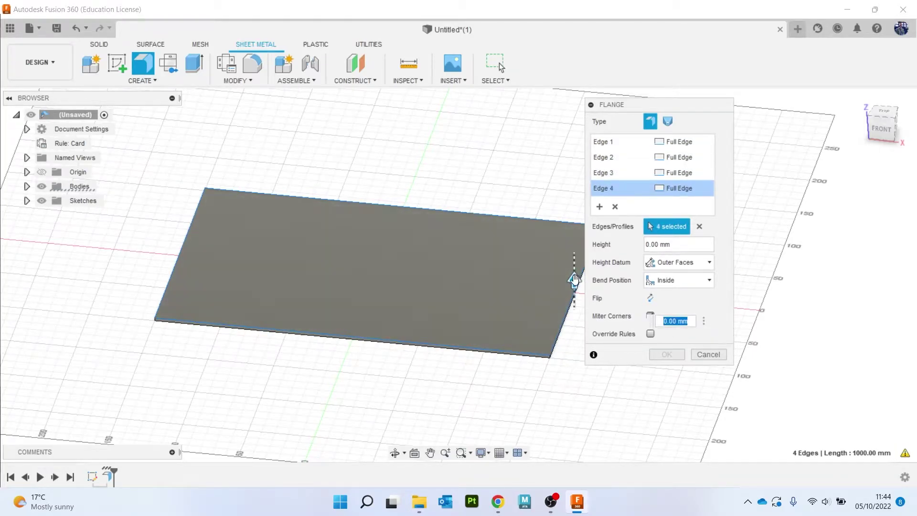
left_click_drag(575, 280, 574, 181)
Step: Examine the bend and corner relief where the upright flanges meet in the flange preview, from the corner and the front
scroll(526, 305, "up", 5)
scroll(361, 320, "up", 2)
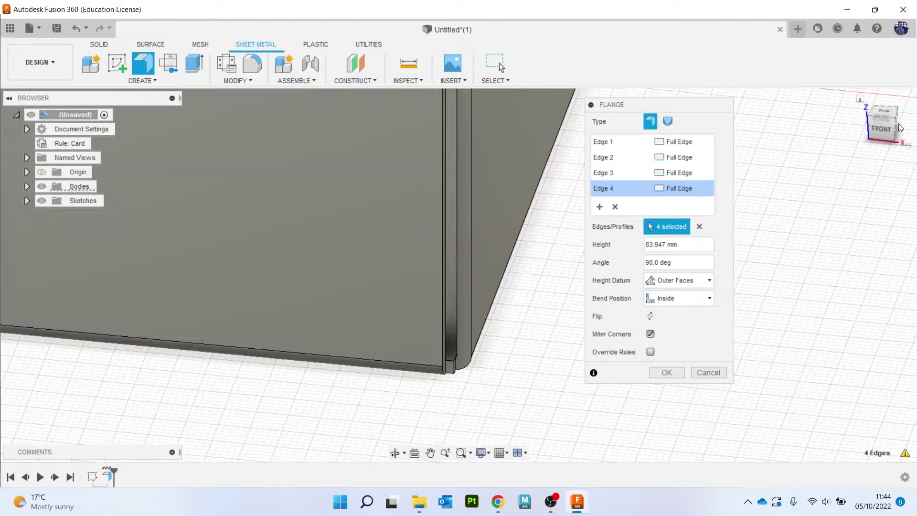
left_click_drag(883, 130, 857, 131)
scroll(187, 305, "up", 8)
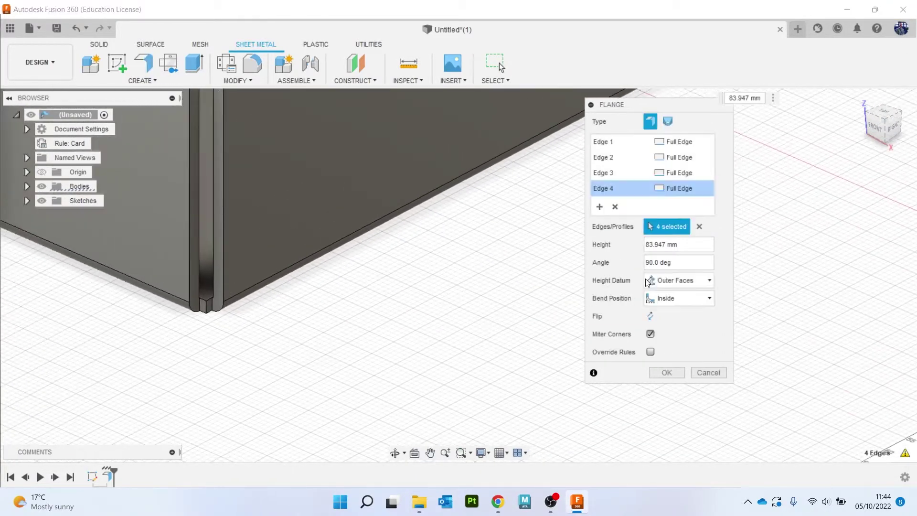
scroll(205, 303, "up", 3)
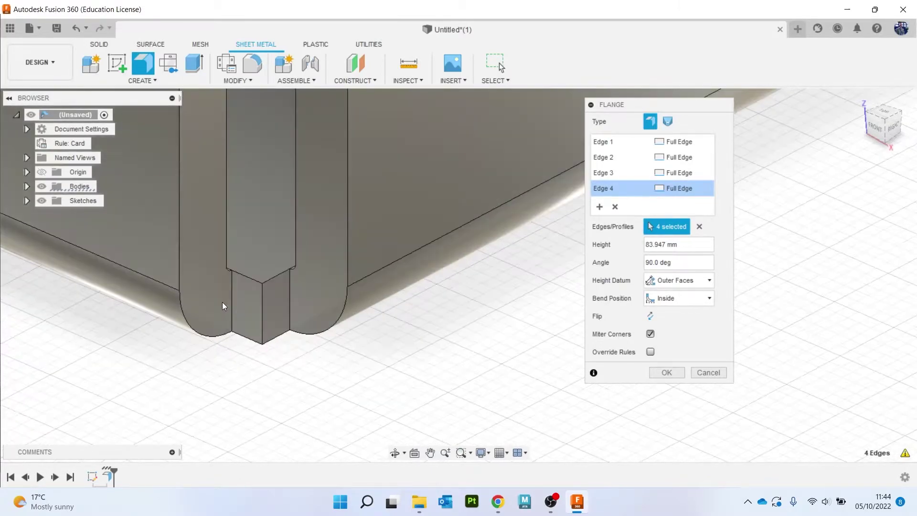
scroll(222, 301, "down", 6)
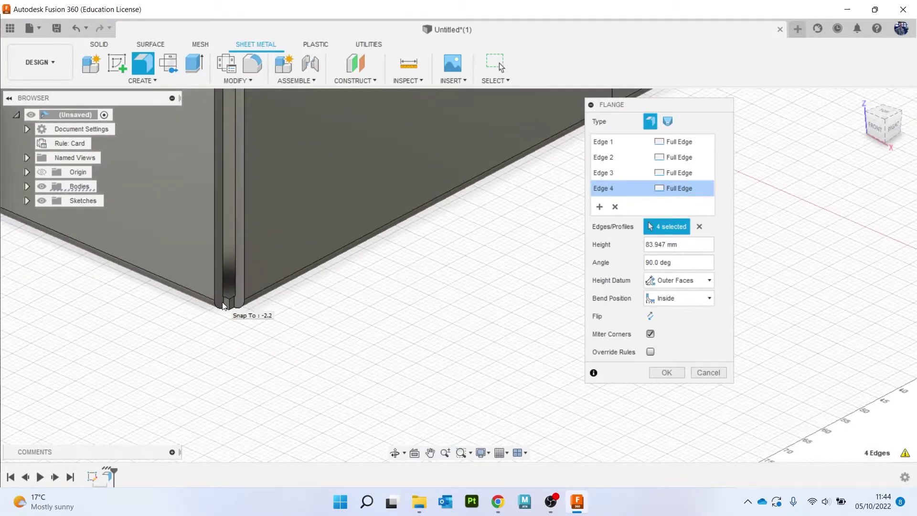
middle_click_drag(230, 308, 410, 434)
scroll(400, 357, "down", 1)
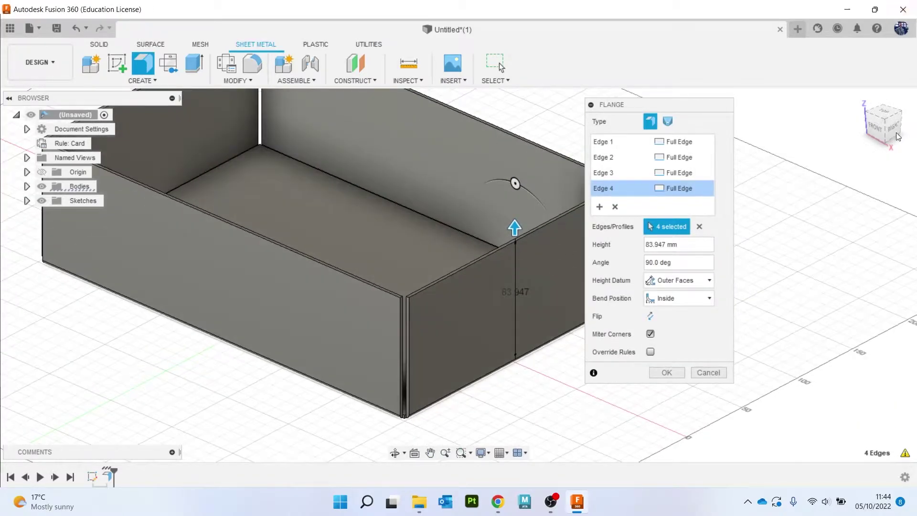
middle_click_drag(325, 239, 182, 295)
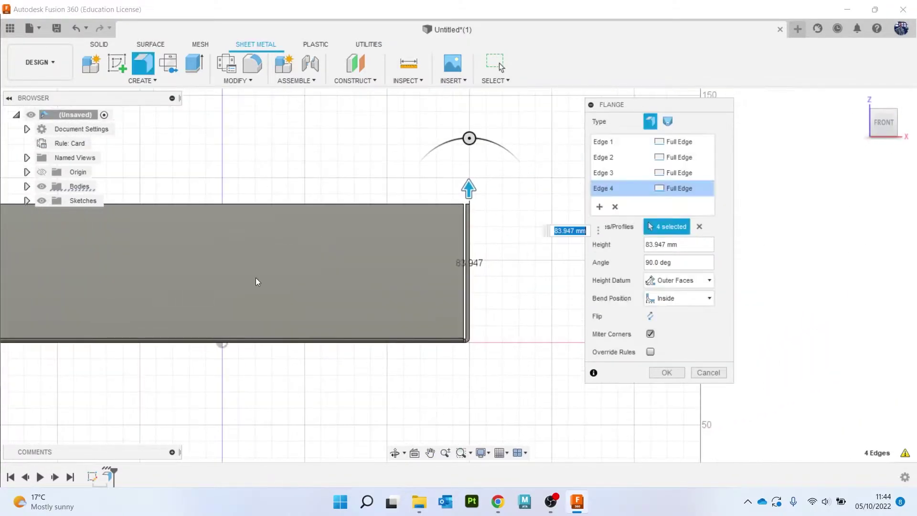
Step: Raise the flanges on all four base edges to a height of about 92 mm and create them
left_click_drag(469, 186, 469, 174)
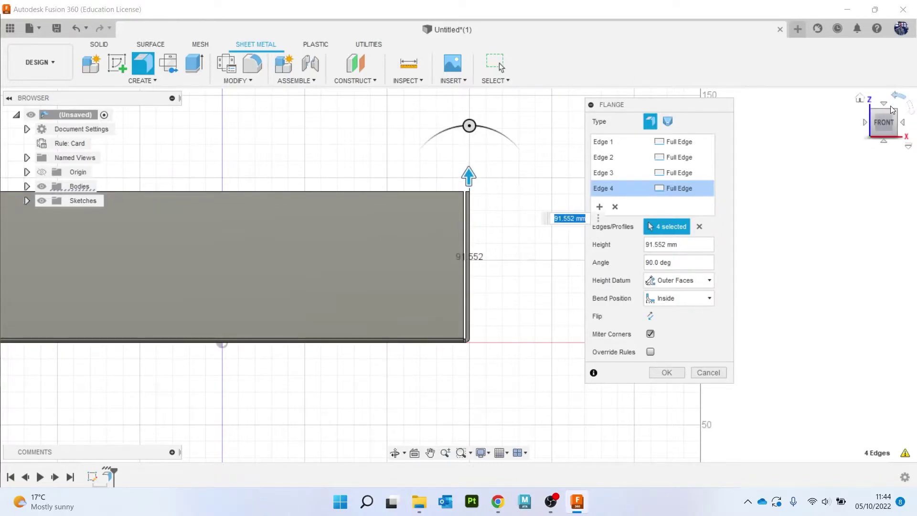
left_click_drag(885, 120, 877, 141)
left_click(666, 372)
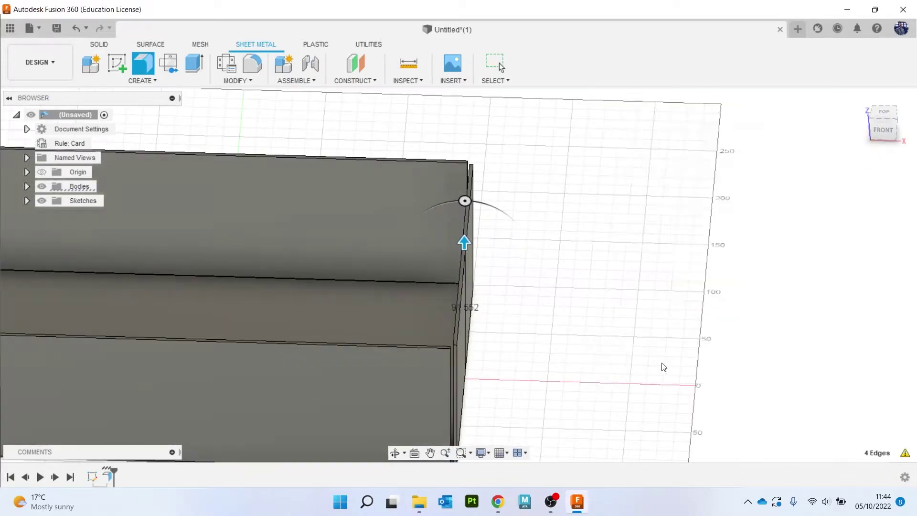
Step: Start a new flange on the vertical edges of both long walls at one short end of the tray
middle_click_drag(672, 288, 574, 270)
scroll(574, 270, "up", 2)
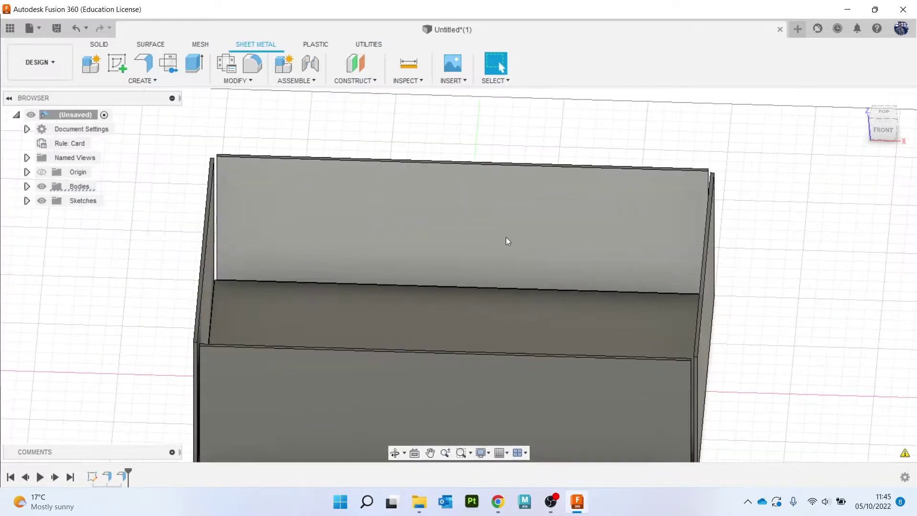
right_click(266, 125)
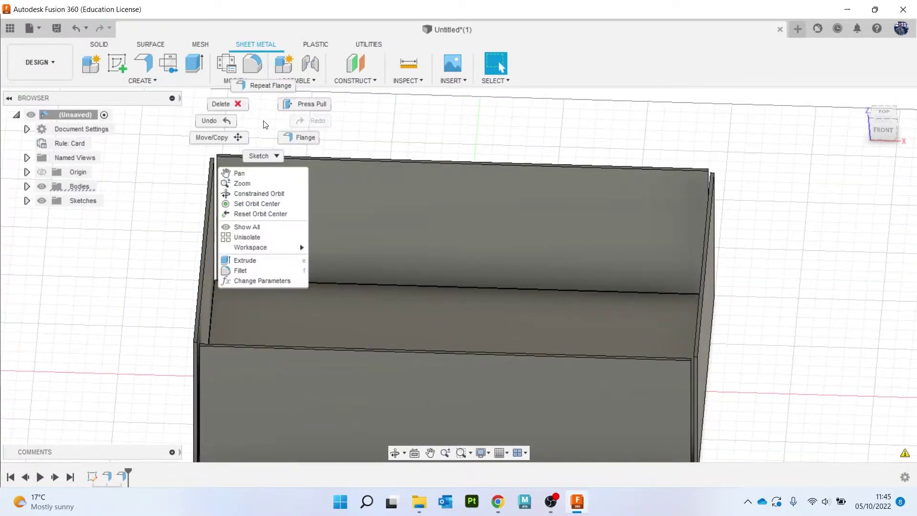
key("Escape")
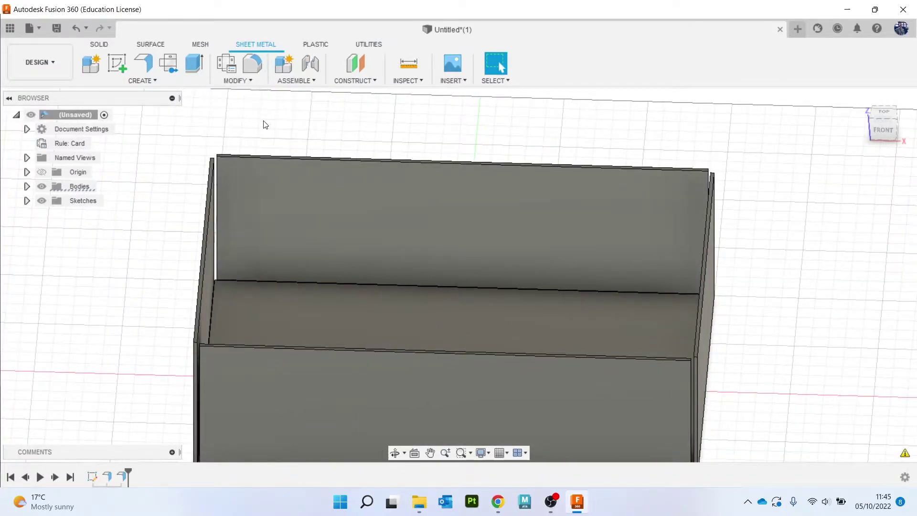
right_click(266, 136)
left_click(265, 105)
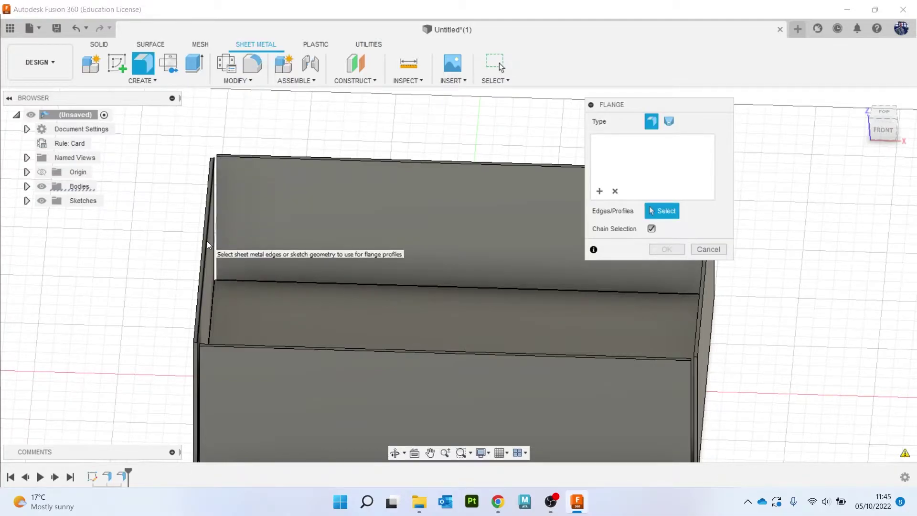
left_click(218, 170)
left_click_drag(884, 131, 878, 142)
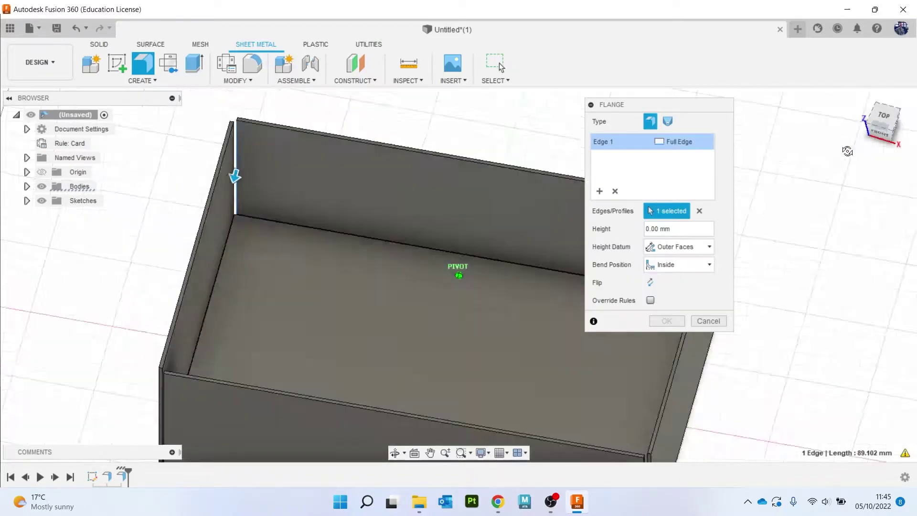
middle_click_drag(459, 275, 520, 233, "shift")
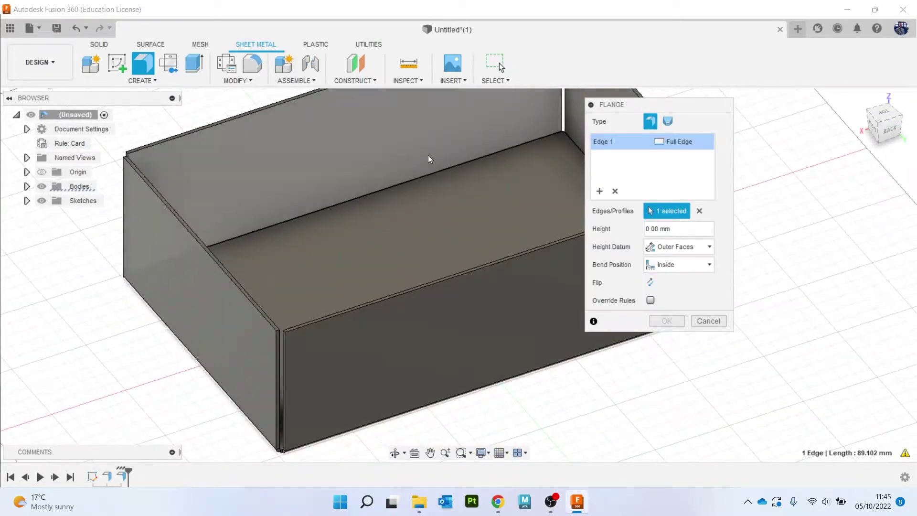
middle_click_drag(429, 159, 276, 296)
scroll(287, 294, "up", 2)
left_click(413, 219)
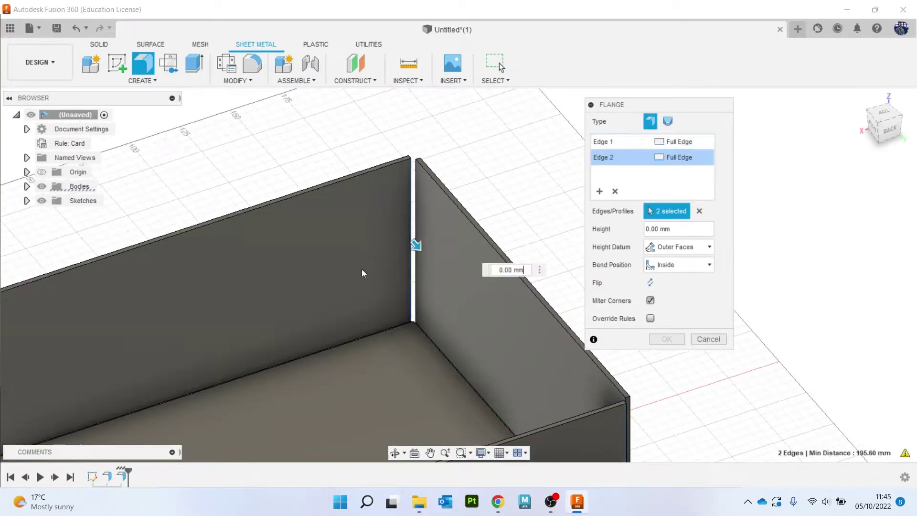
Step: Add the long walls' vertical edges at the opposite short end and create all four inward tabs about 95 mm long
scroll(203, 211, "up", 5)
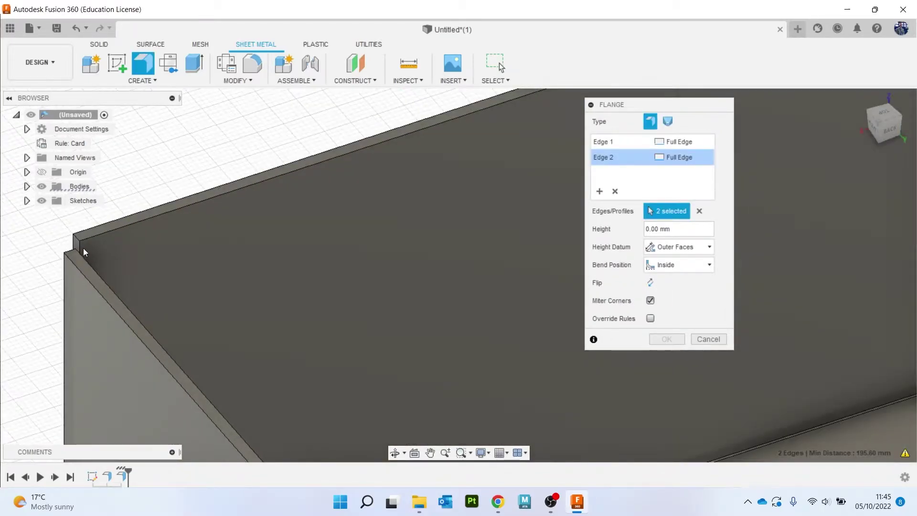
left_click(82, 246)
scroll(224, 310, "down", 5)
scroll(271, 320, "up", 6)
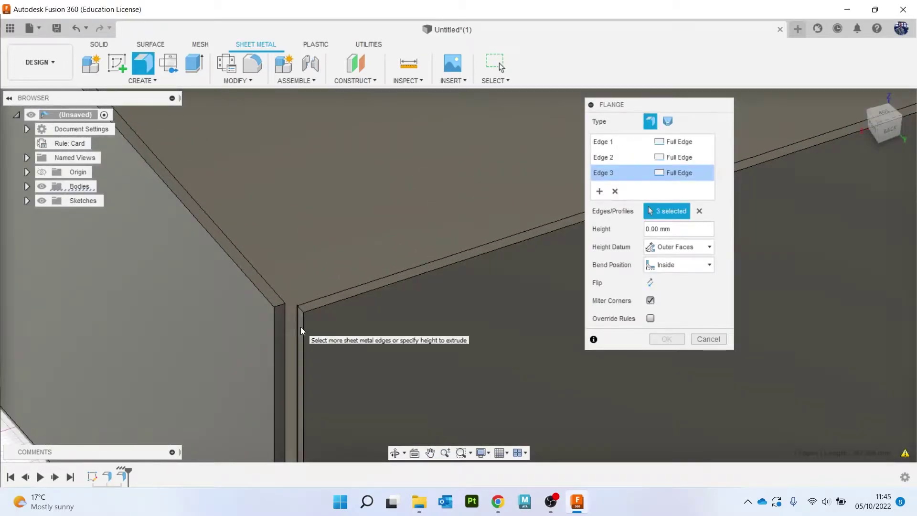
left_click(300, 326)
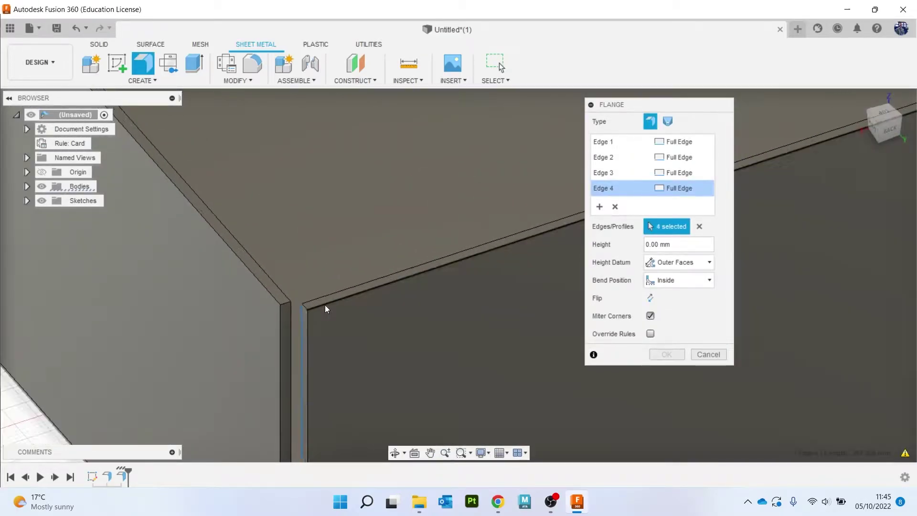
scroll(324, 305, "down", 6)
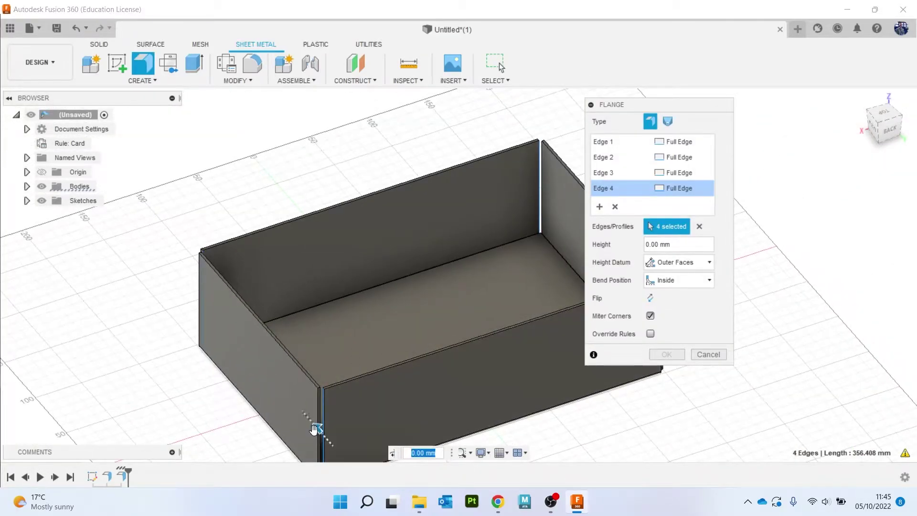
left_click_drag(253, 374, 259, 362)
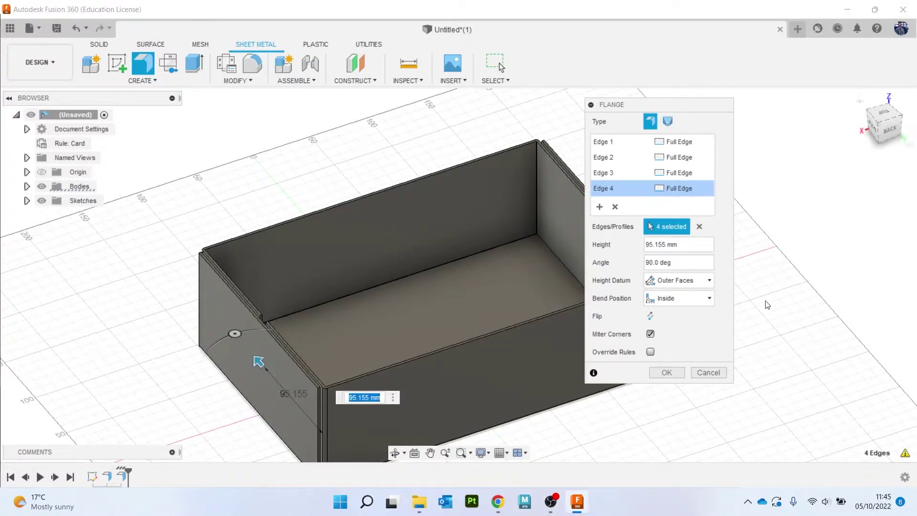
left_click(666, 371)
Step: Start a top flange on a corner tab's upper edge and the opposite short wall's inner top edge, about 122 mm long
middle_click_drag(459, 266, 582, 274, "shift")
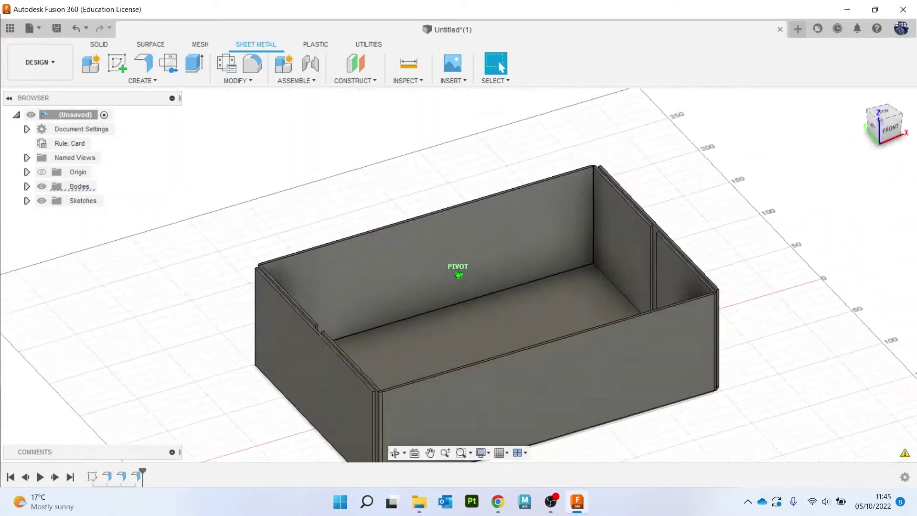
middle_click_drag(459, 275, 401, 230, "shift")
scroll(322, 309, "up", 4)
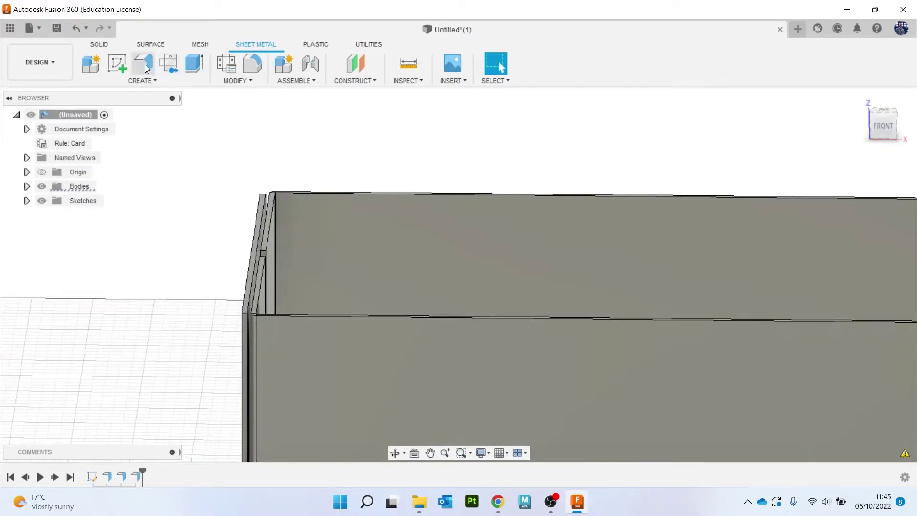
right_click(248, 142)
left_click(254, 100)
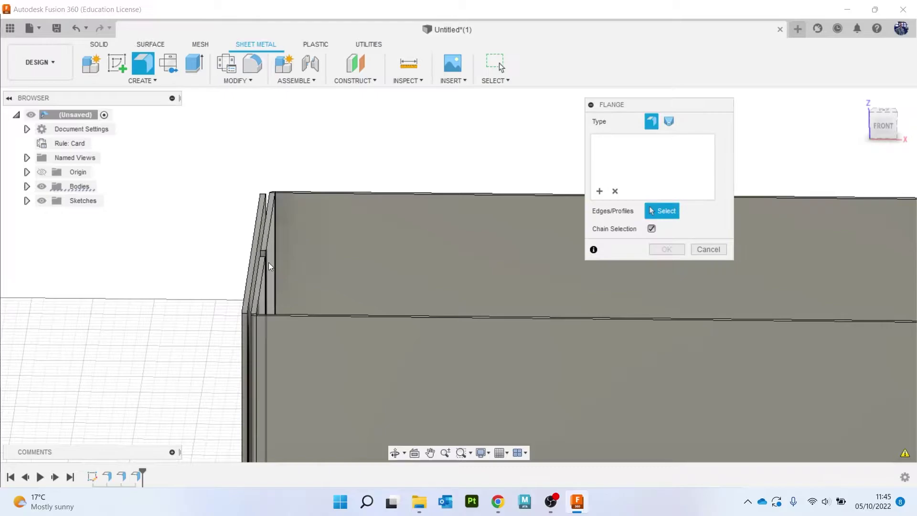
left_click(254, 281)
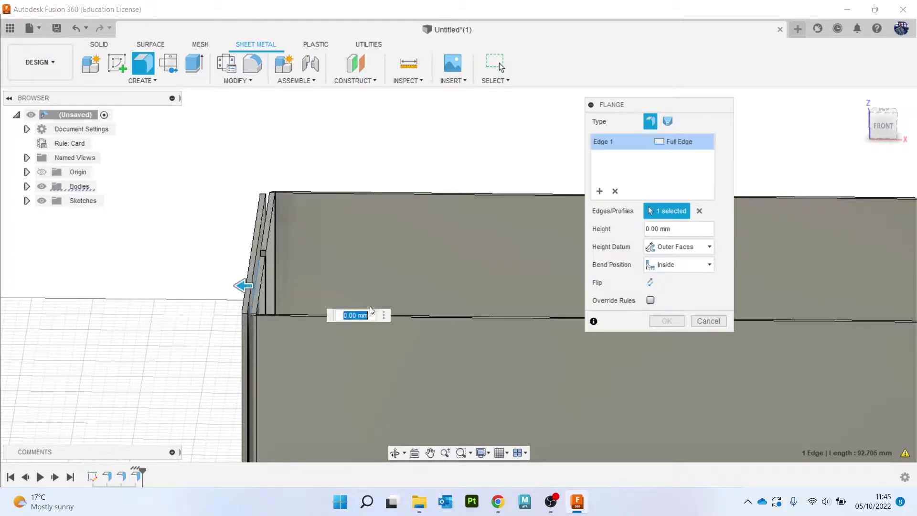
scroll(370, 305, "down", 2)
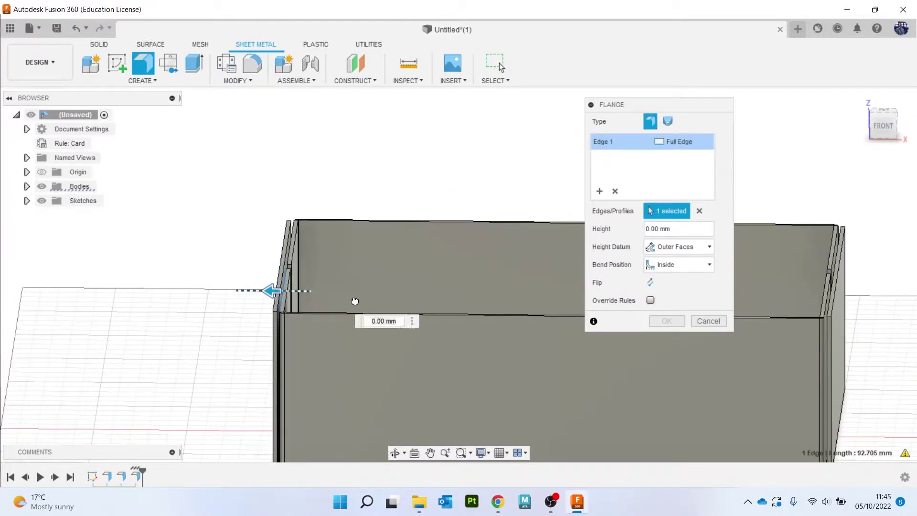
middle_click_drag(469, 325, 251, 336)
middle_click_drag(536, 324, 377, 321)
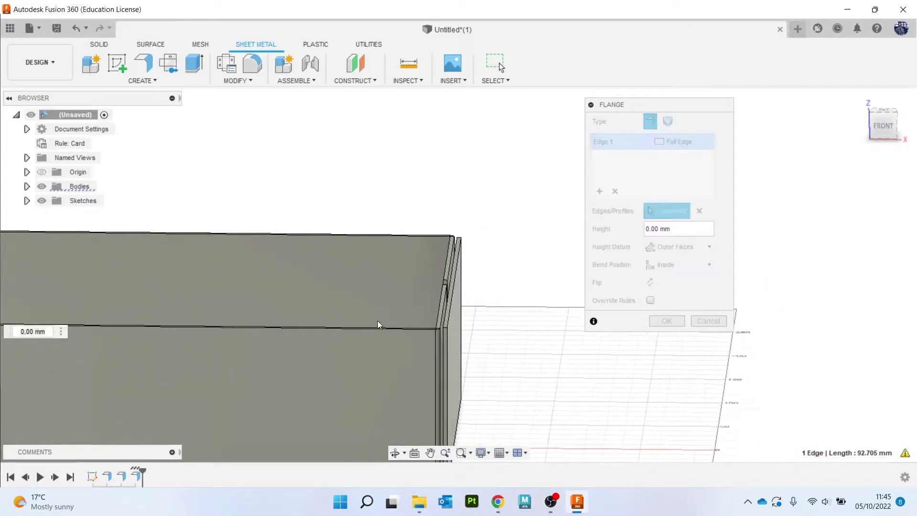
scroll(380, 320, "up", 3)
left_click(485, 320)
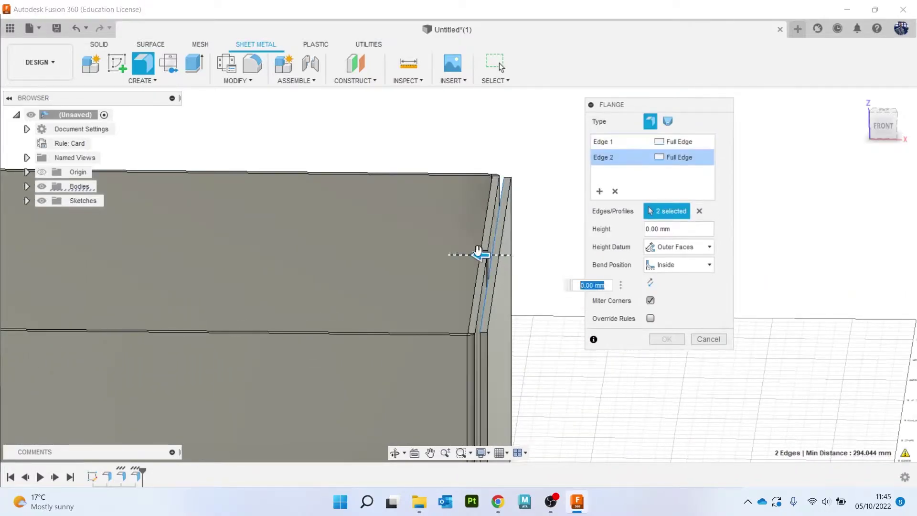
left_click_drag(481, 253, 219, 326)
middle_click_drag(220, 327, 345, 320)
scroll(267, 313, "down", 4)
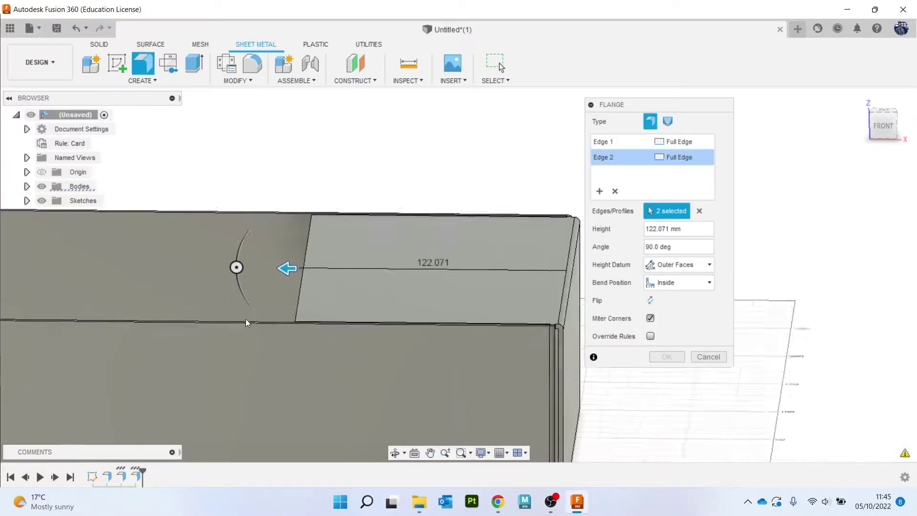
Step: Replace the corner tab's edge in the flange selection with the inner top edge of the outer short wall beside it
middle_click_drag(247, 319, 402, 311)
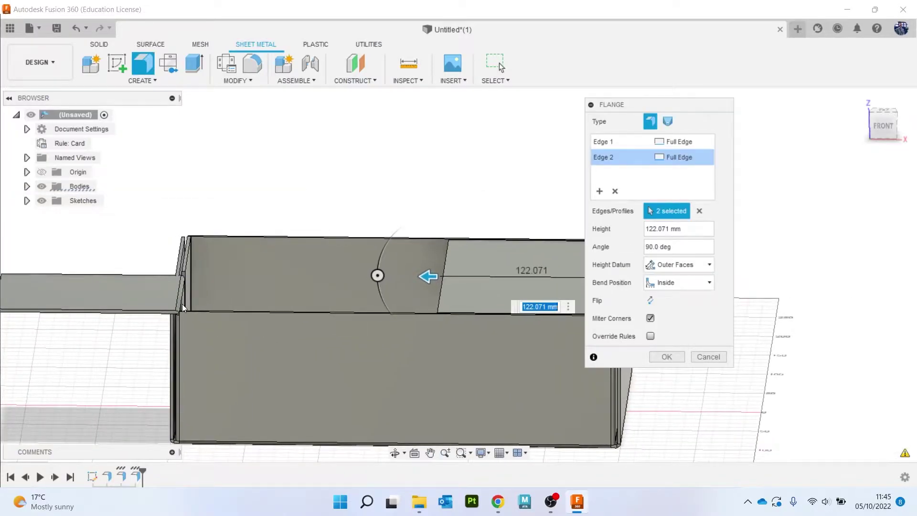
scroll(187, 296, "up", 5)
scroll(181, 291, "up", 1)
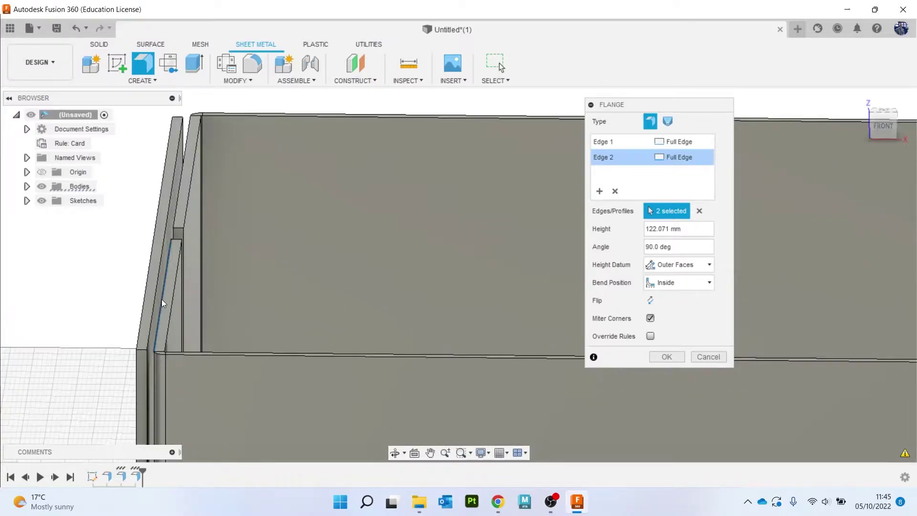
left_click(161, 299)
left_click(157, 303)
scroll(277, 311, "down", 5)
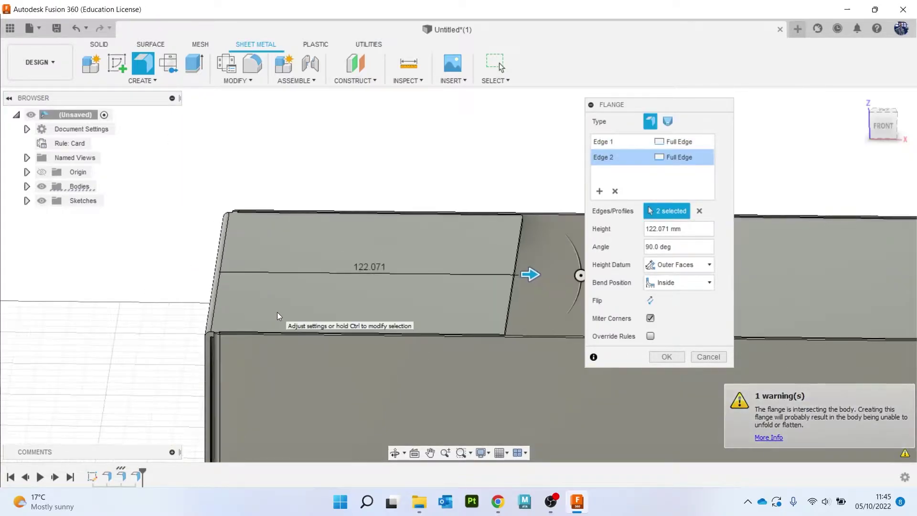
Step: Extend the two top flanges toward the middle of the box to about 146 mm and create them
middle_click_drag(277, 312, 150, 266)
scroll(413, 244, "down", 1)
left_click_drag(417, 237, 466, 240)
middle_click_drag(473, 292, 191, 245)
scroll(489, 260, "up", 5)
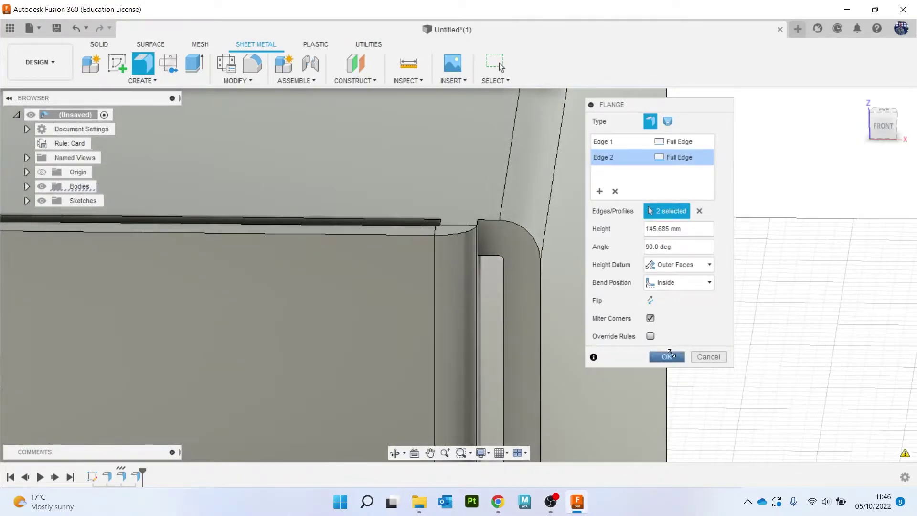
left_click(667, 357)
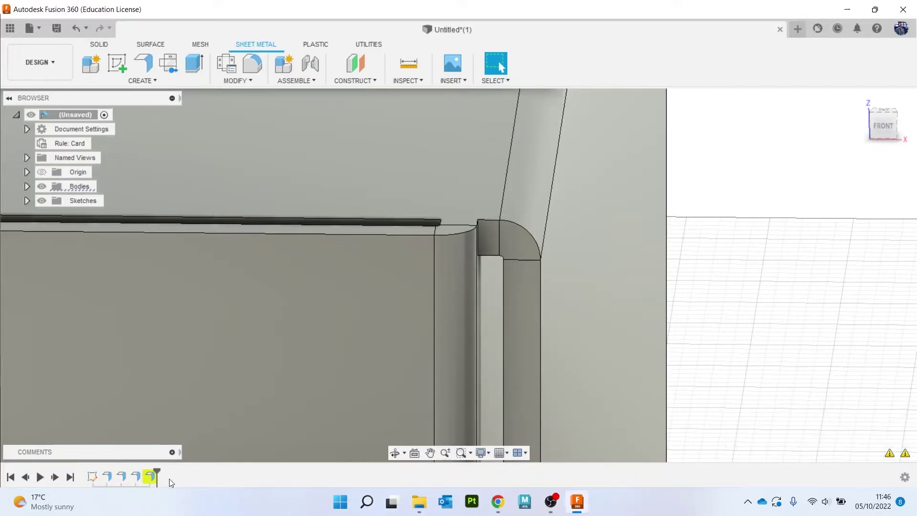
Step: Roll the model history back to just before the top flanges on the short walls
scroll(305, 296, "down", 5)
scroll(304, 296, "down", 2)
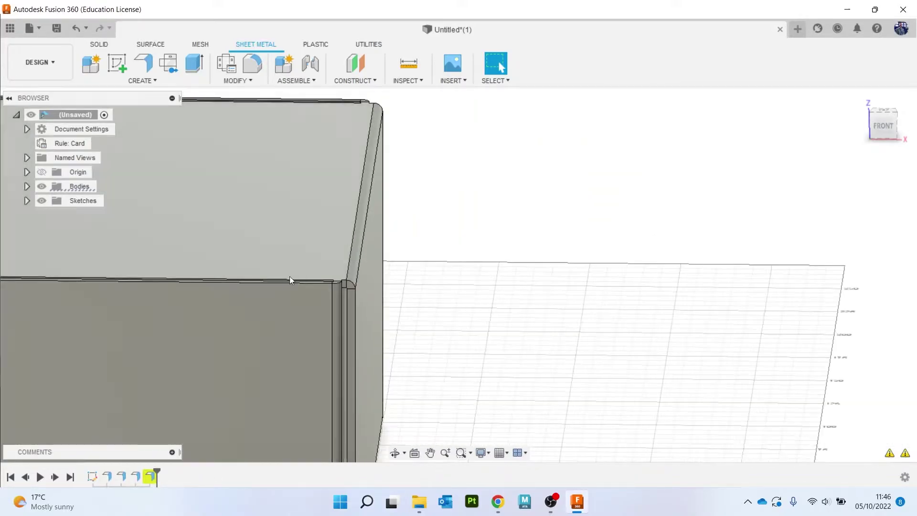
left_click_drag(158, 471, 142, 472)
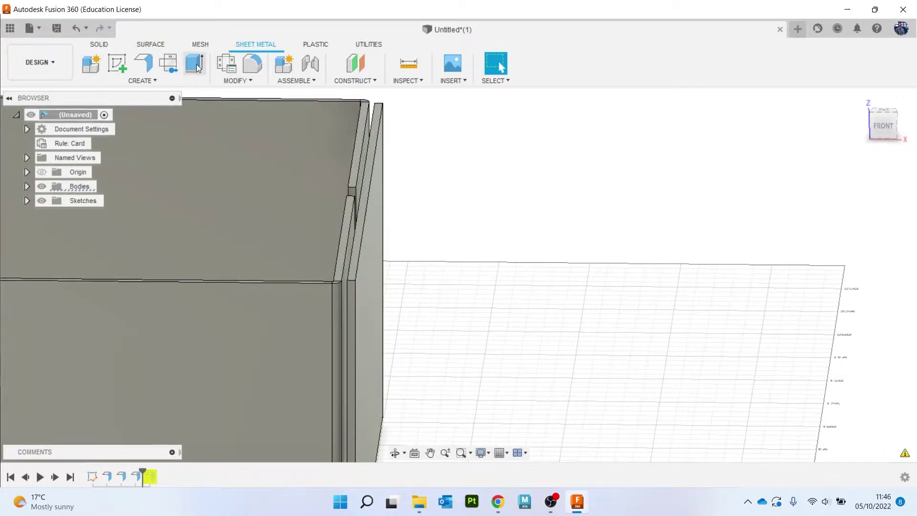
Step: Extrude the top faces of both short walls upward by about 5 mm, joined to the body
left_click(196, 69)
left_click(358, 257)
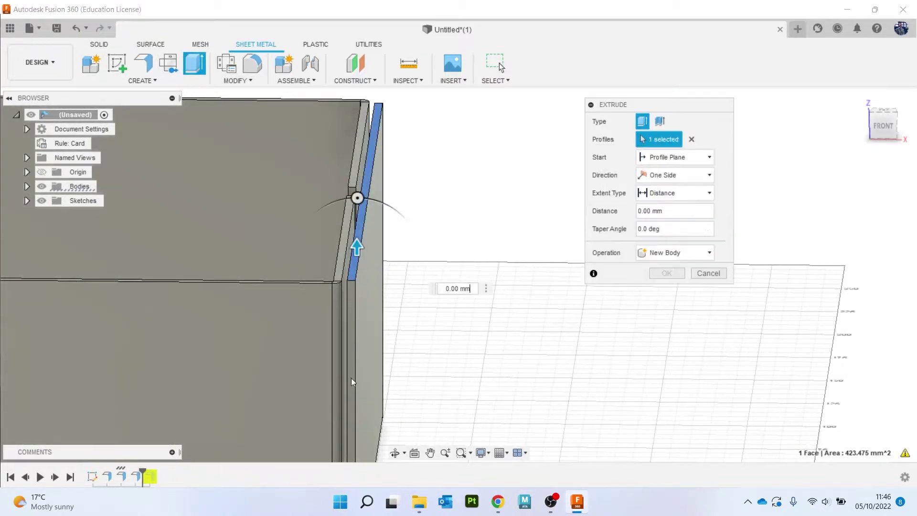
scroll(336, 389, "down", 2)
scroll(331, 392, "down", 3)
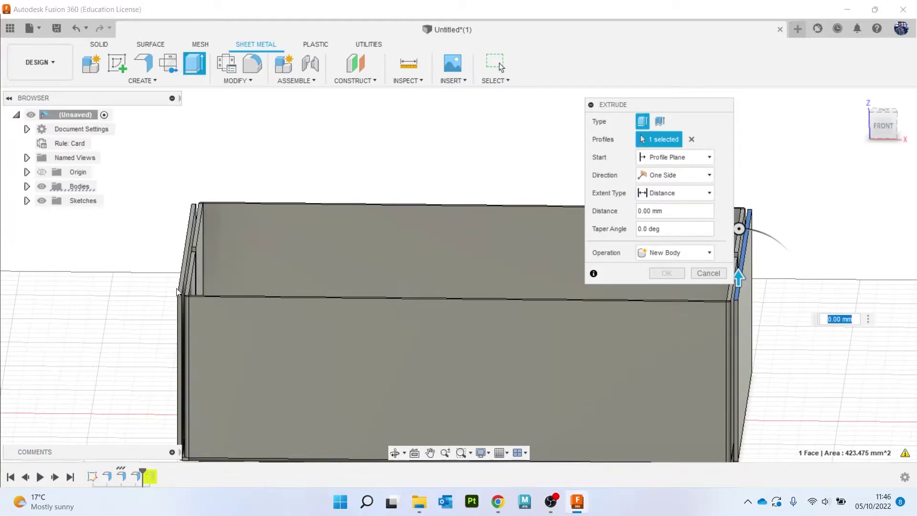
left_click(179, 291)
left_click(884, 126)
left_click_drag(202, 225, 201, 214)
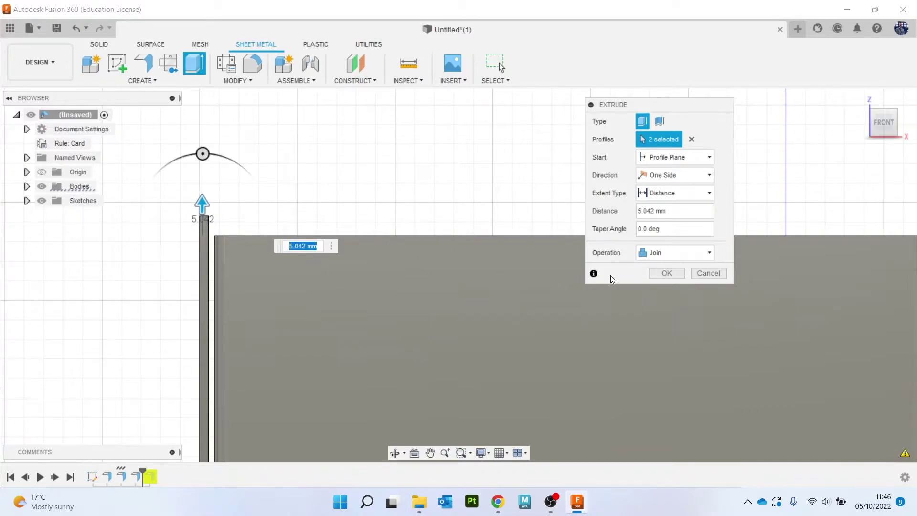
left_click(665, 274)
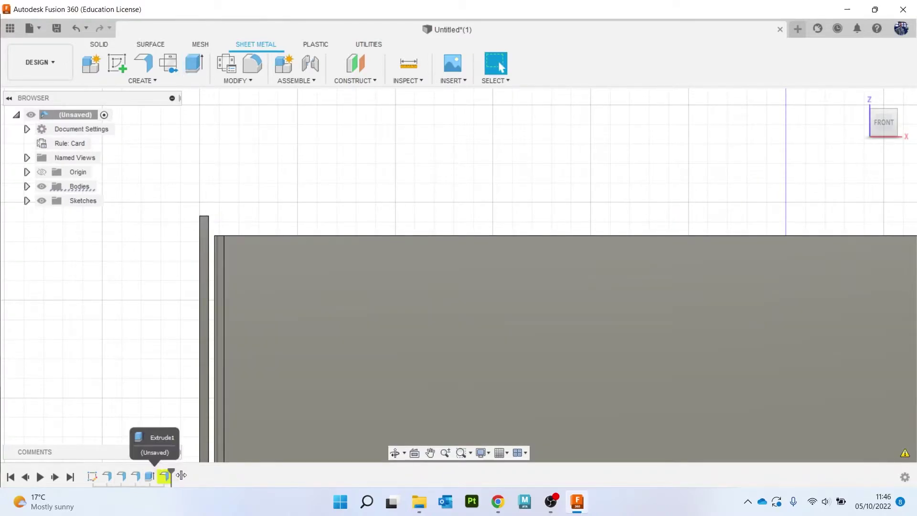
Step: Edit the top flange feature and reselect the inner top edges of both raised short walls
right_click(162, 476)
left_click(208, 362)
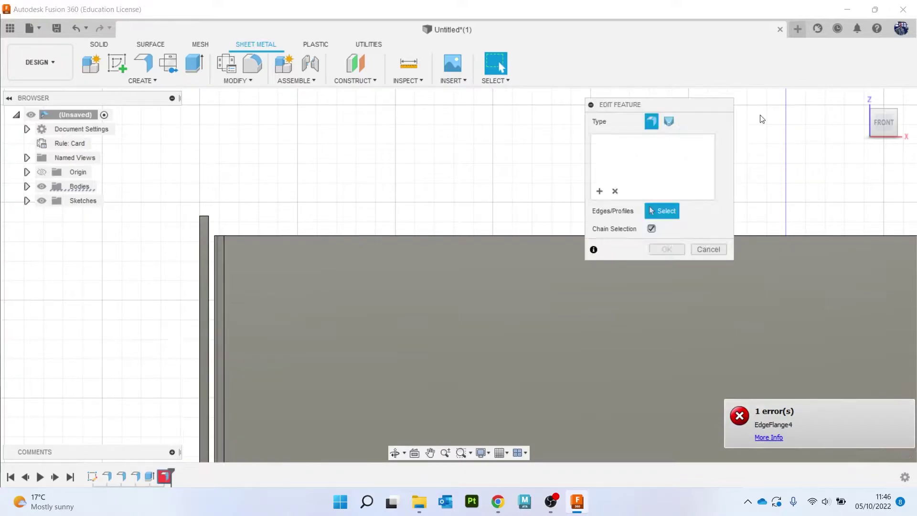
left_click_drag(884, 123, 841, 139)
left_click(132, 294)
scroll(246, 348, "down", 3)
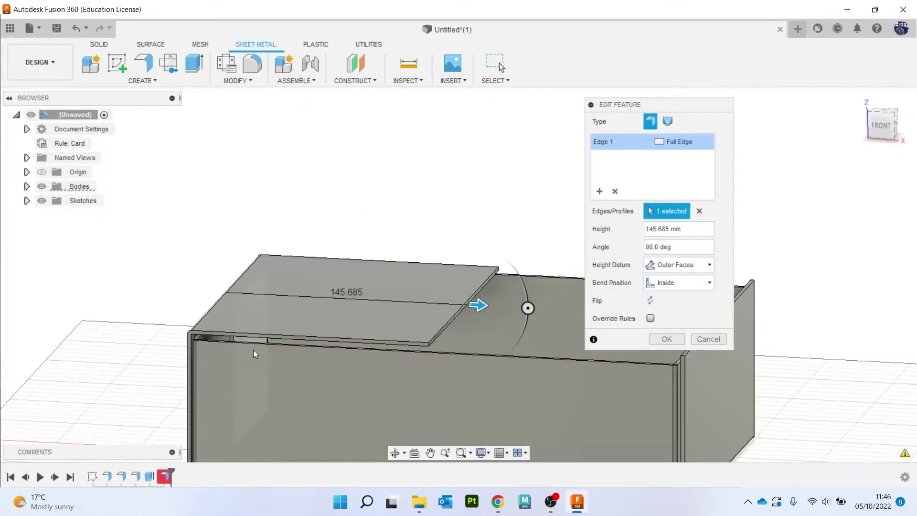
middle_click_drag(253, 349, 49, 312)
scroll(432, 315, "up", 3)
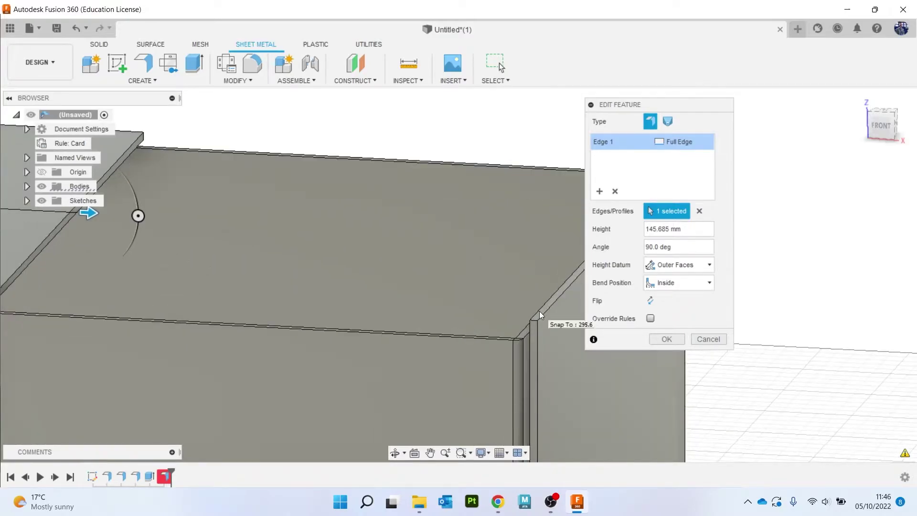
left_click(539, 311)
left_click(537, 311)
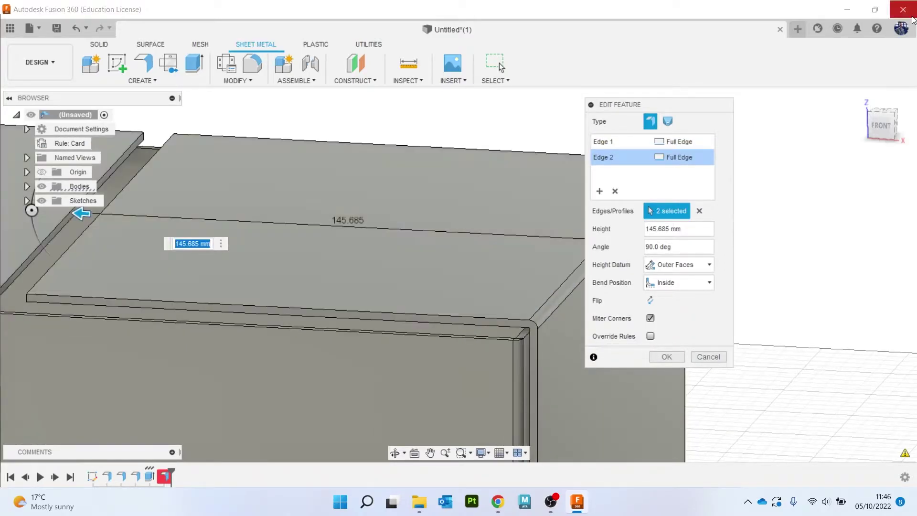
left_click(879, 120)
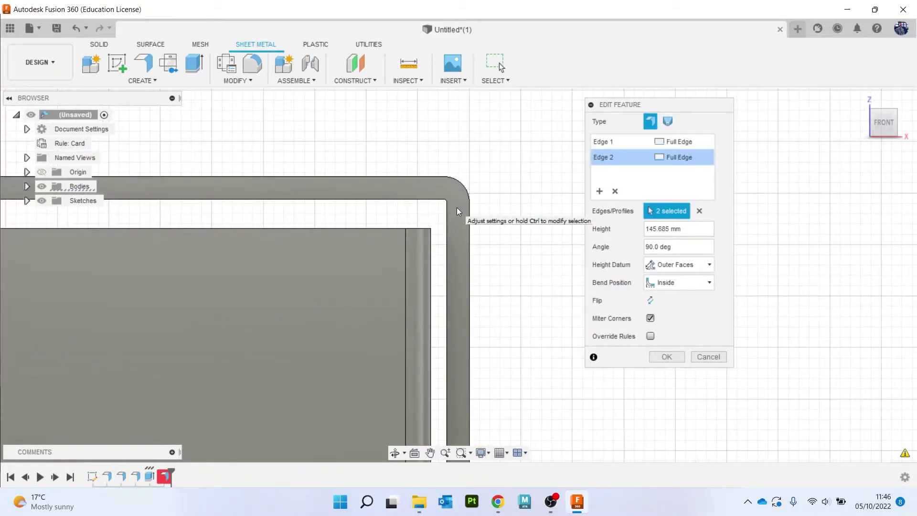
left_click(667, 357)
Step: Reduce the extrusion distance of the short walls' tops to about 3.5 mm
right_click(150, 476)
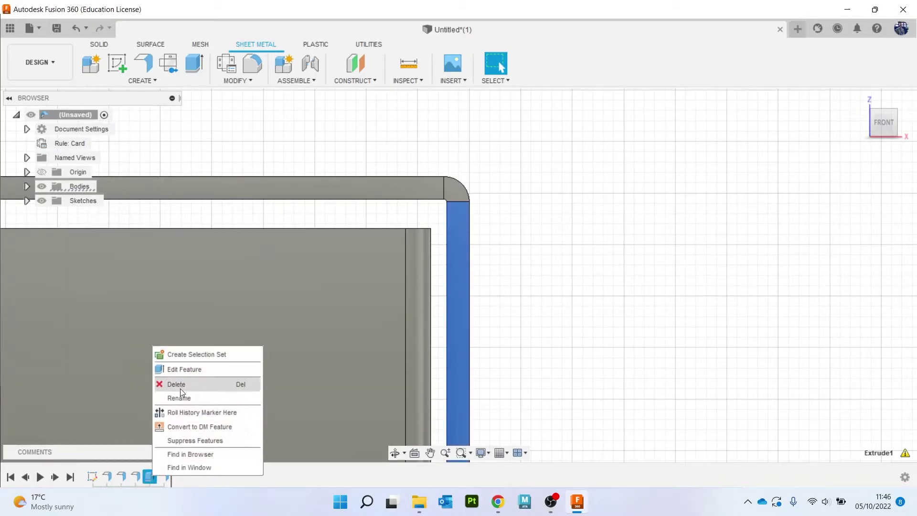
left_click(189, 369)
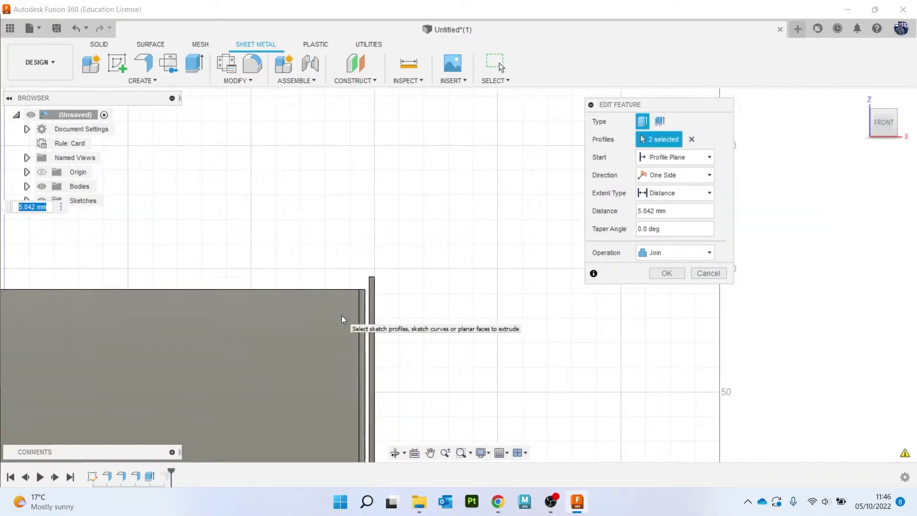
middle_click_drag(342, 315, 761, 281)
middle_click_drag(123, 277, 226, 279)
scroll(164, 241, "up", 3)
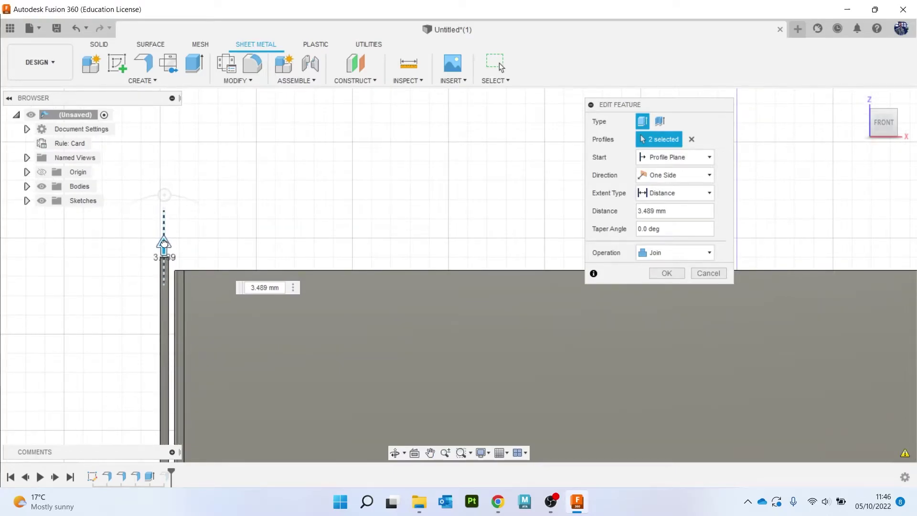
left_click_drag(163, 244, 164, 243)
left_click(667, 273)
Step: Lower the short walls' extrusion slightly further to narrow the gap between the flaps and the long walls
scroll(191, 282, "up", 5)
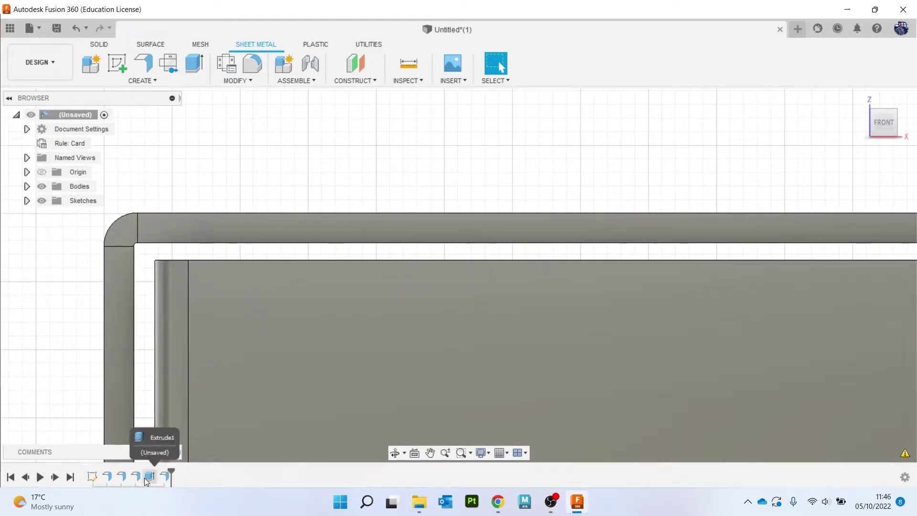
right_click(147, 481)
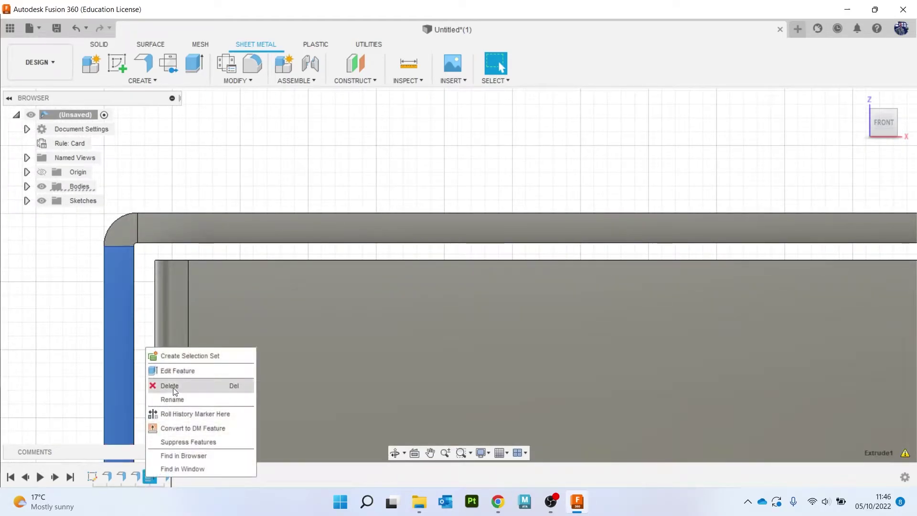
left_click(176, 369)
left_click_drag(119, 204, 118, 211)
left_click(653, 270)
Step: Extrude the top faces of both long walls upward by about 5 mm, joined to the body
scroll(478, 401, "down", 5)
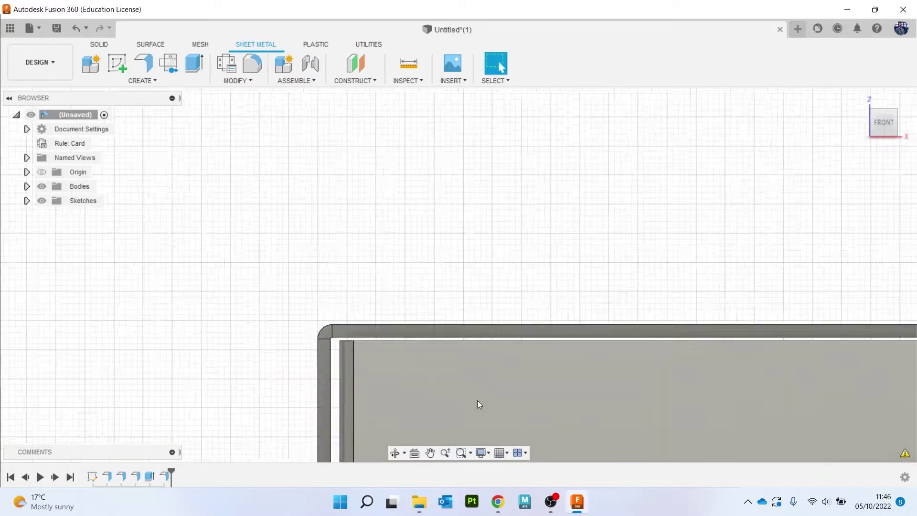
scroll(506, 372, "down", 4)
scroll(507, 372, "down", 1)
middle_click_drag(507, 372, 360, 230)
left_click_drag(873, 124, 859, 164)
mouse_move(684, 388)
middle_mouse_down("shift")
mouse_move(668, 366)
mouse_move(524, 359)
middle_mouse_up("shift")
key("e")
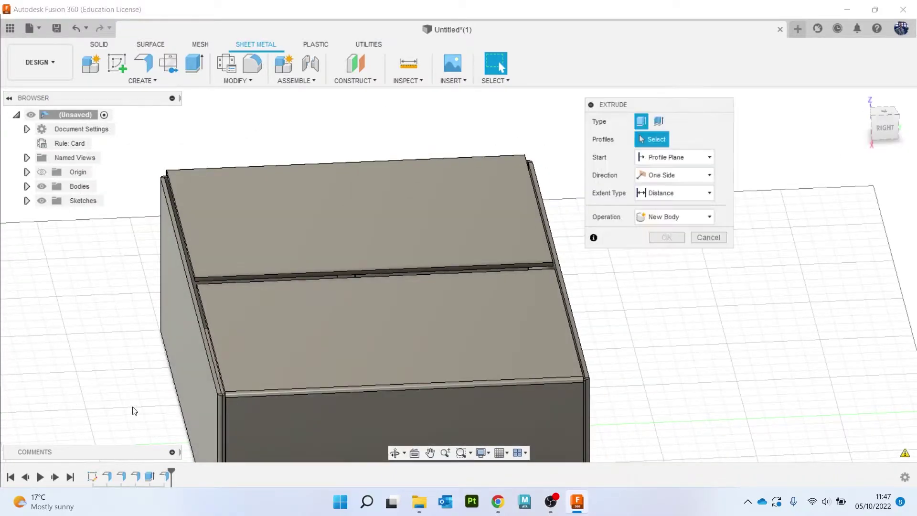
scroll(228, 391, "up", 3)
left_click(267, 379)
scroll(452, 330, "down", 3)
middle_click_drag(453, 329, 203, 331)
scroll(528, 325, "up", 5)
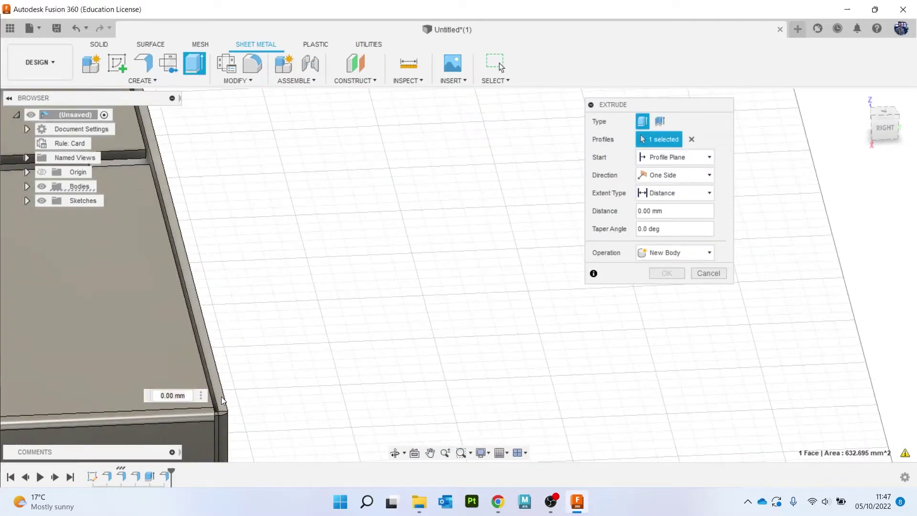
left_click(222, 397)
scroll(289, 368, "down", 3)
left_click(883, 129)
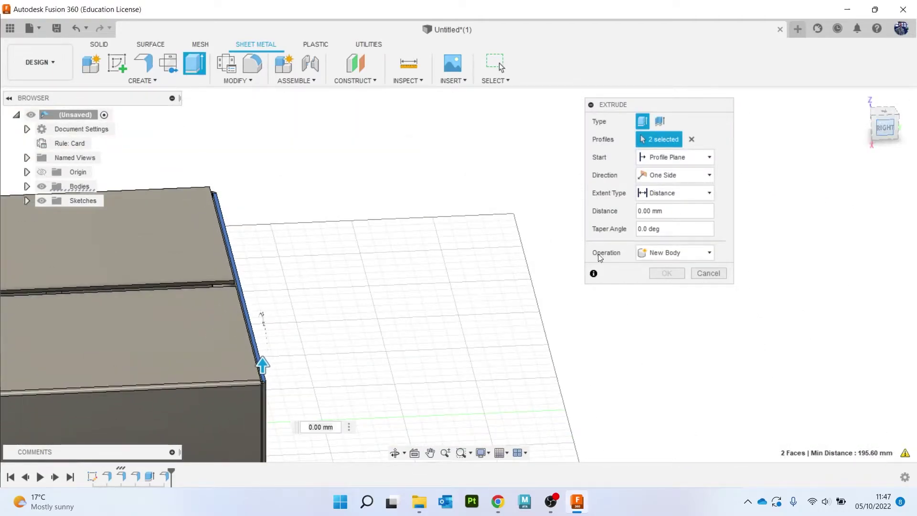
scroll(354, 307, "up", 3)
left_click_drag(330, 301, 334, 277)
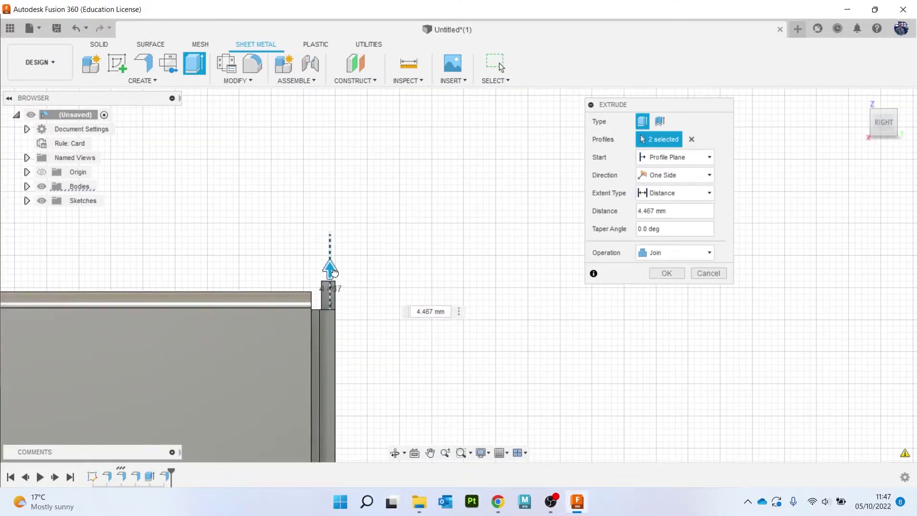
left_click(667, 273)
Step: Add flanges about 99 mm long on the inner top edges of both raised long walls to close the box
scroll(393, 205, "down", 2)
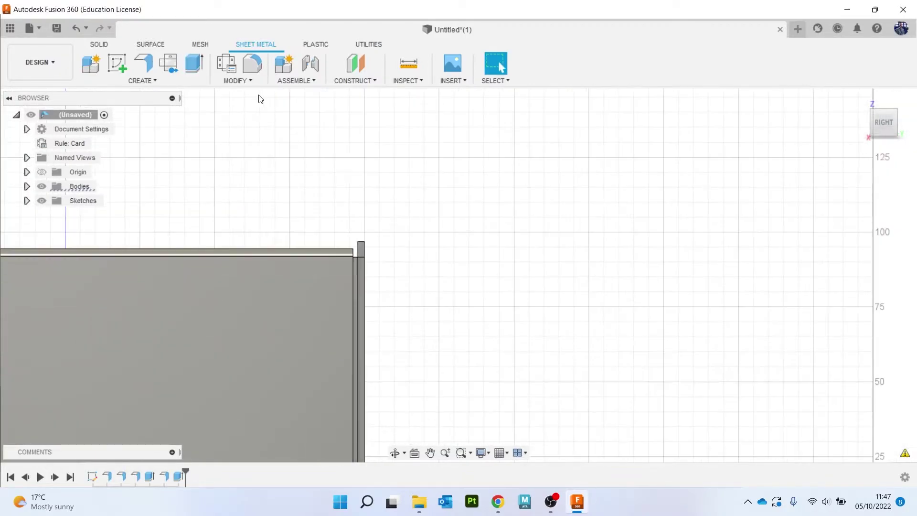
right_click(286, 176)
left_click(329, 159)
left_click(879, 129)
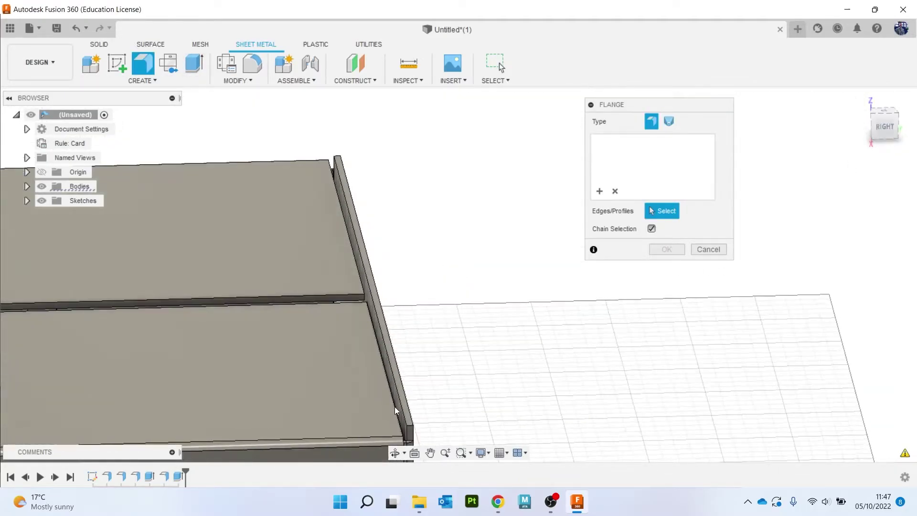
left_click(395, 394)
scroll(335, 385, "down", 3)
middle_click_drag(222, 363, 462, 332)
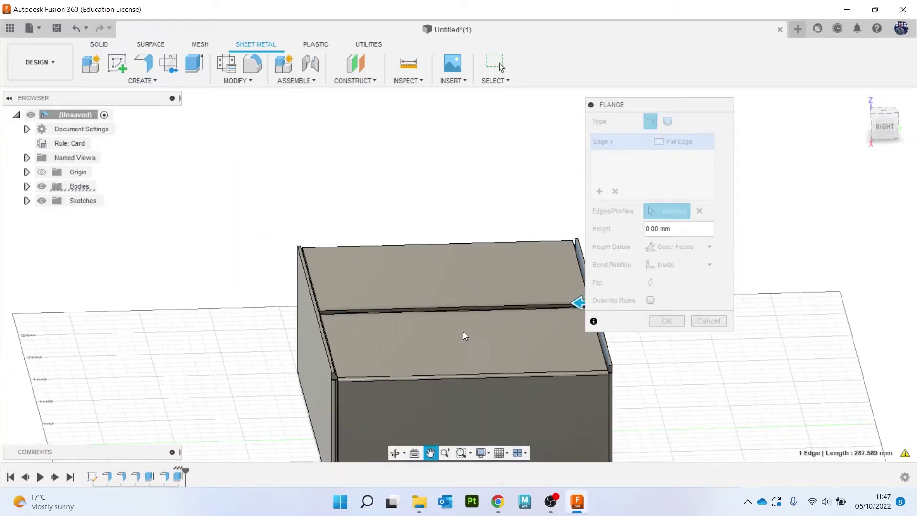
scroll(349, 354, "up", 3)
left_click(289, 380)
scroll(357, 333, "down", 3)
middle_click_drag(357, 333, 307, 312)
left_click_drag(278, 299, 471, 318)
left_click(665, 357)
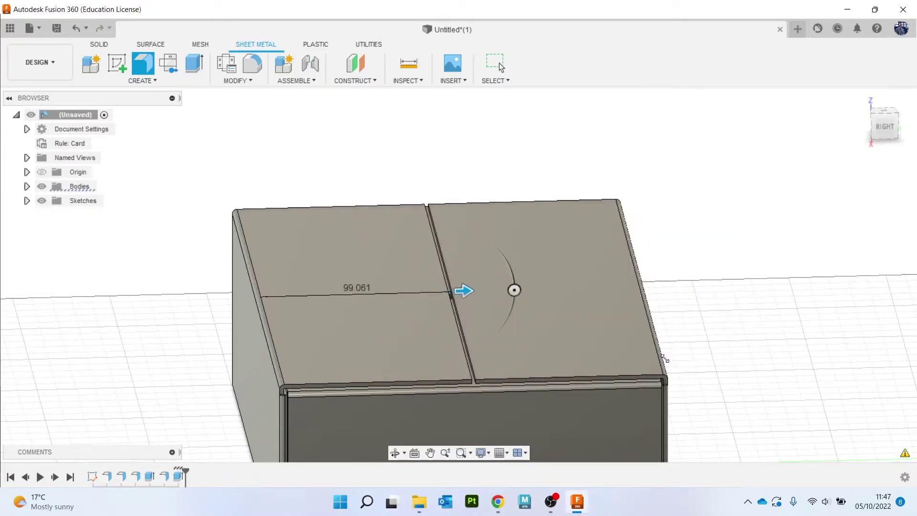
Step: Create a flat pattern of the box with its bottom face as the stationary face
left_click(890, 128)
scroll(683, 362, "up", 10)
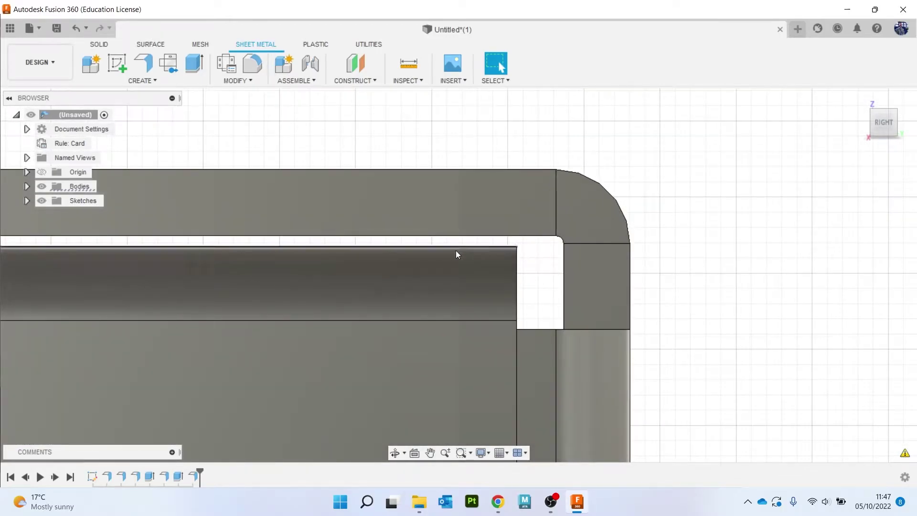
scroll(492, 309, "down", 8)
scroll(492, 311, "down", 7)
middle_click_drag(496, 297, 513, 199)
left_click_drag(887, 122, 873, 99)
middle_click_drag(461, 294, 449, 282, "shift")
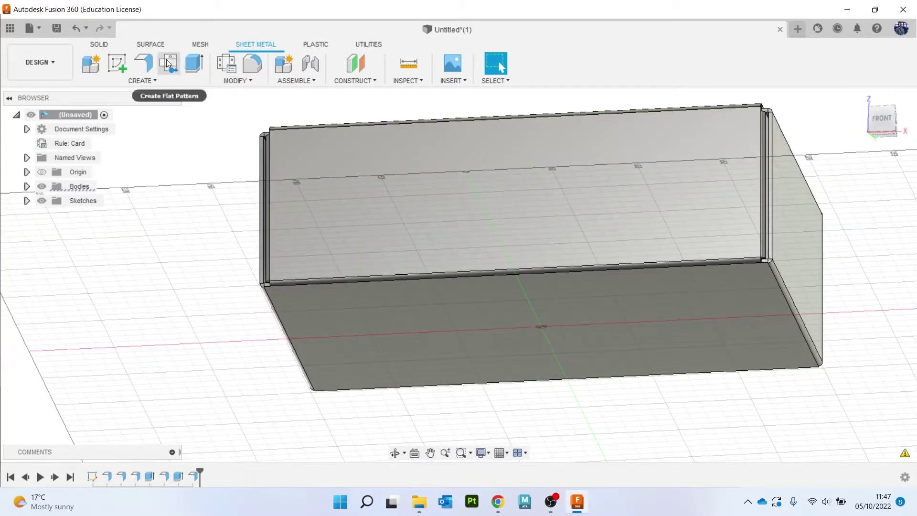
left_click(166, 60)
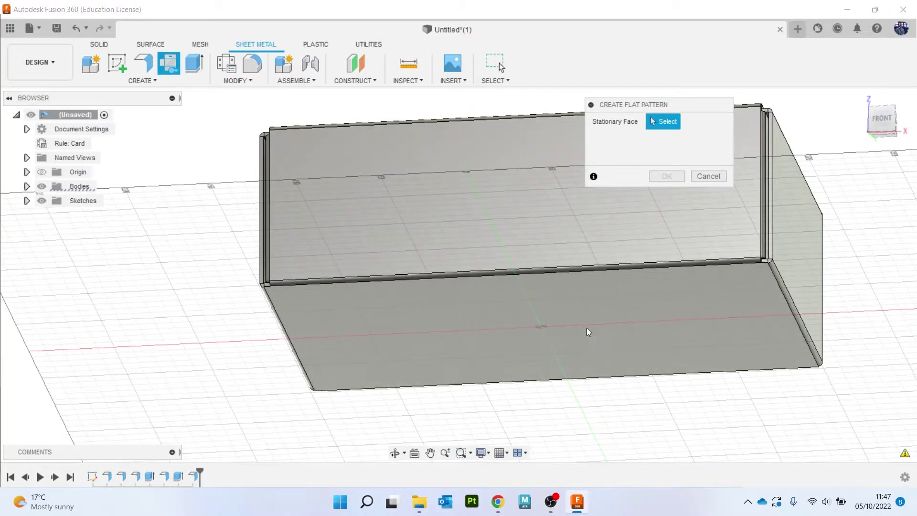
left_click(585, 326)
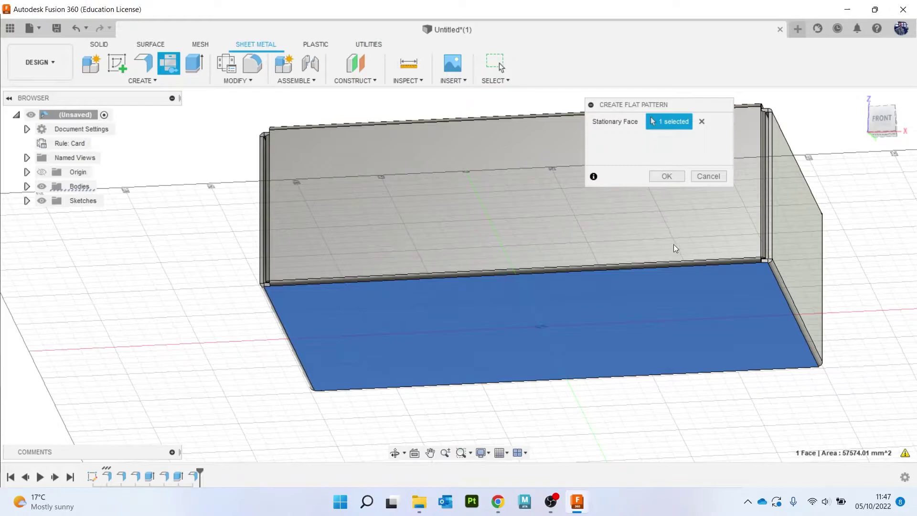
left_click(667, 177)
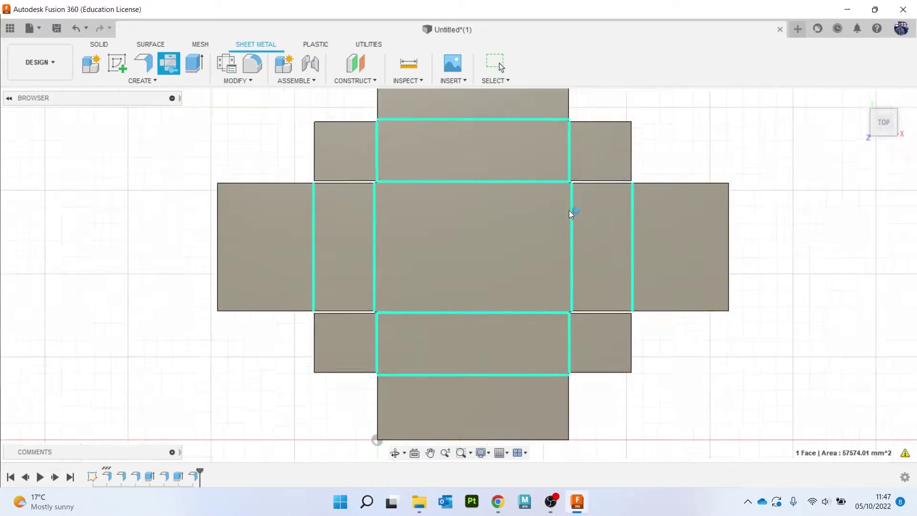
scroll(580, 381, "down", 1)
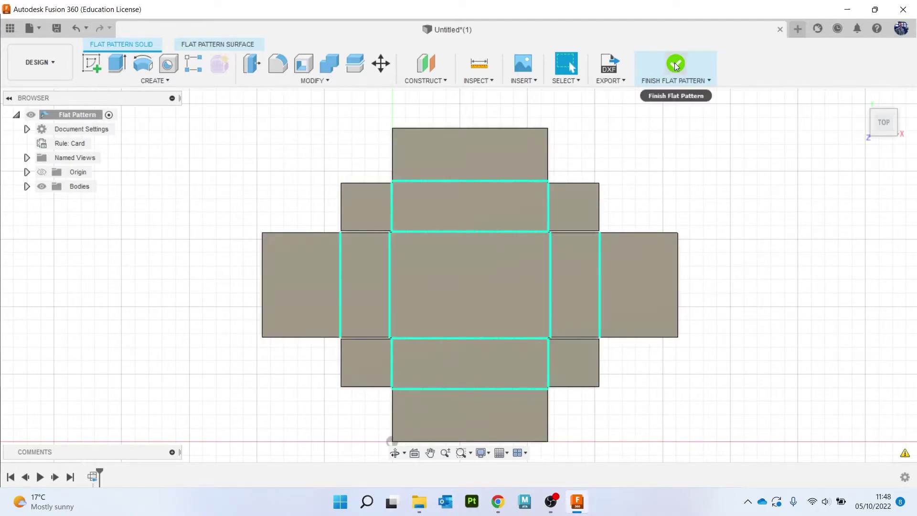
Step: Finish the flat pattern and view the folded box from above the front
left_click(675, 63)
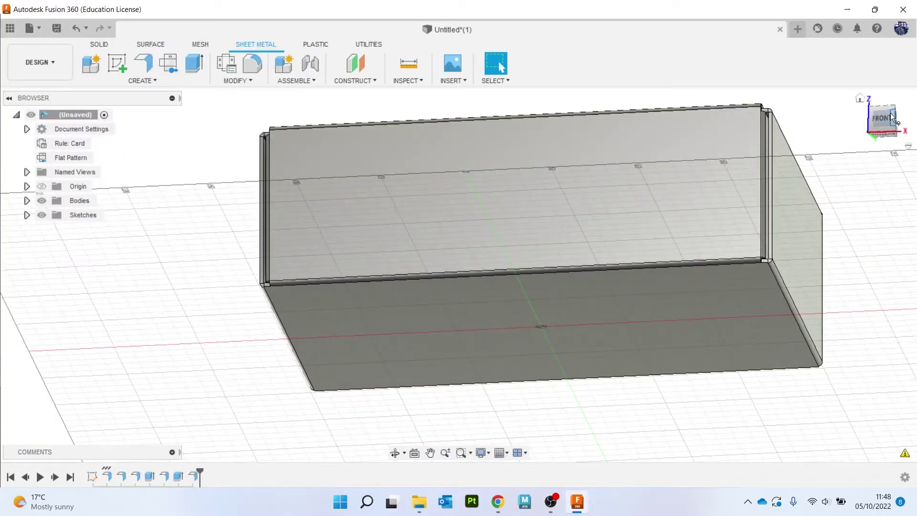
left_click_drag(890, 112, 911, 142)
middle_click_drag(704, 191, 578, 176)
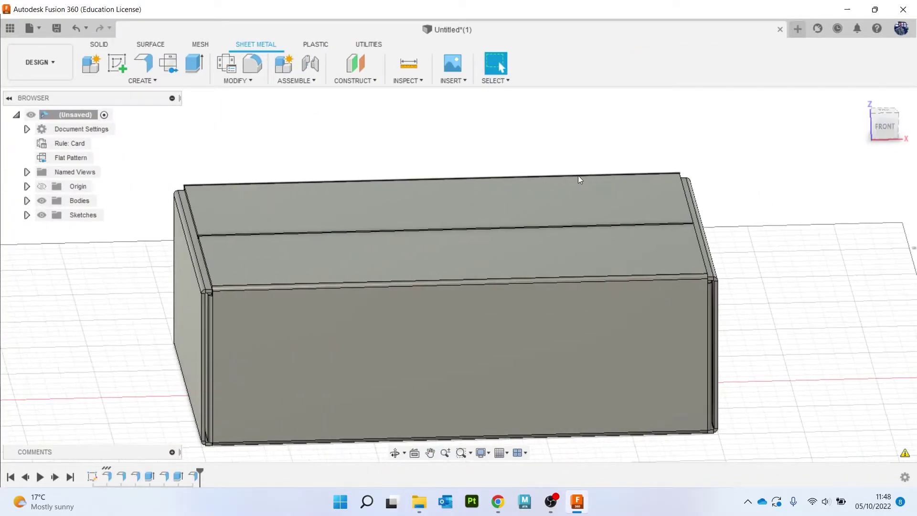
Step: Look through the Fusion 360 appearance library categories for a cardboard finish
left_click(98, 45)
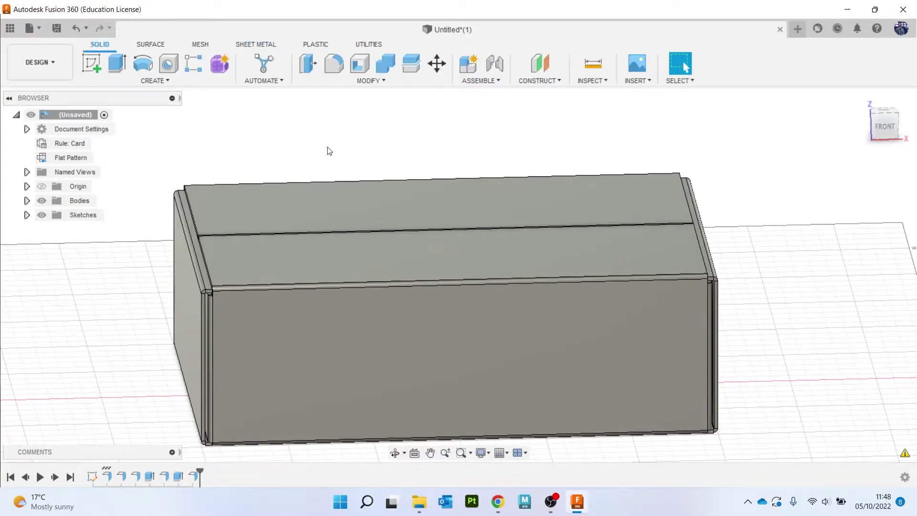
key("a")
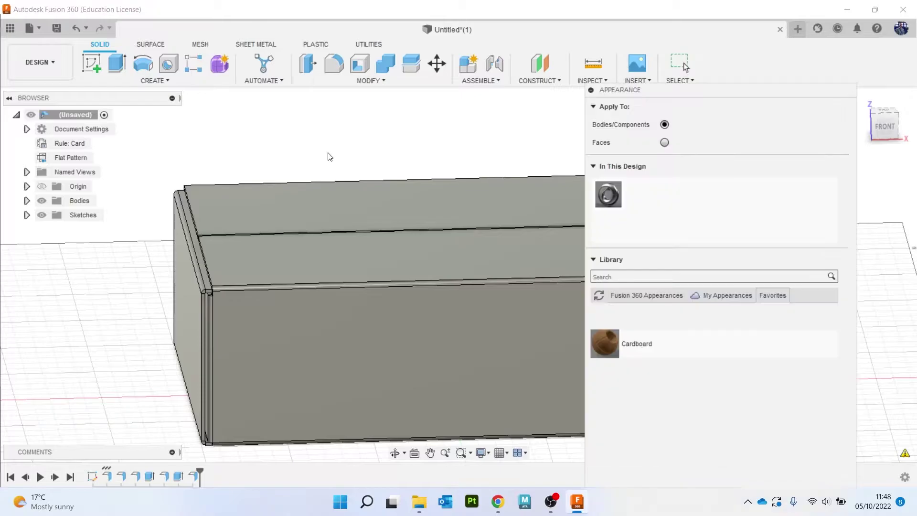
left_click(621, 296)
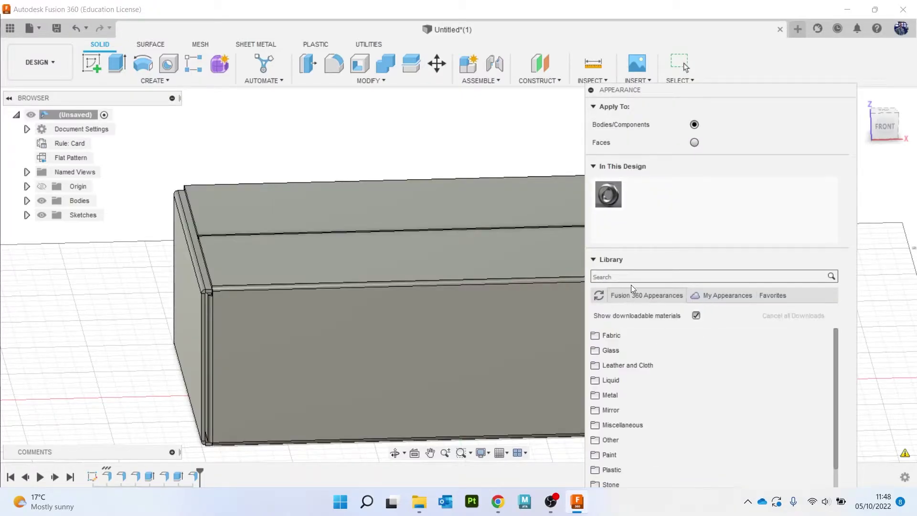
scroll(697, 406, "down", 2)
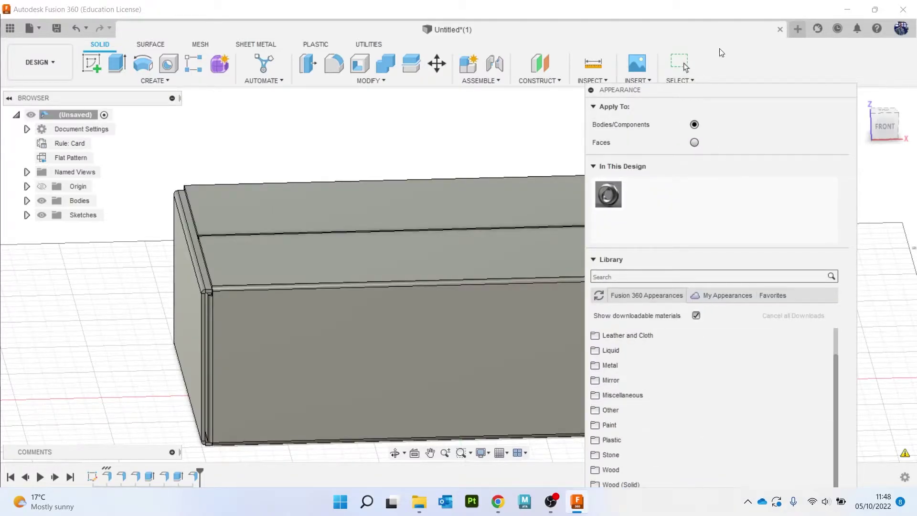
left_click(815, 456)
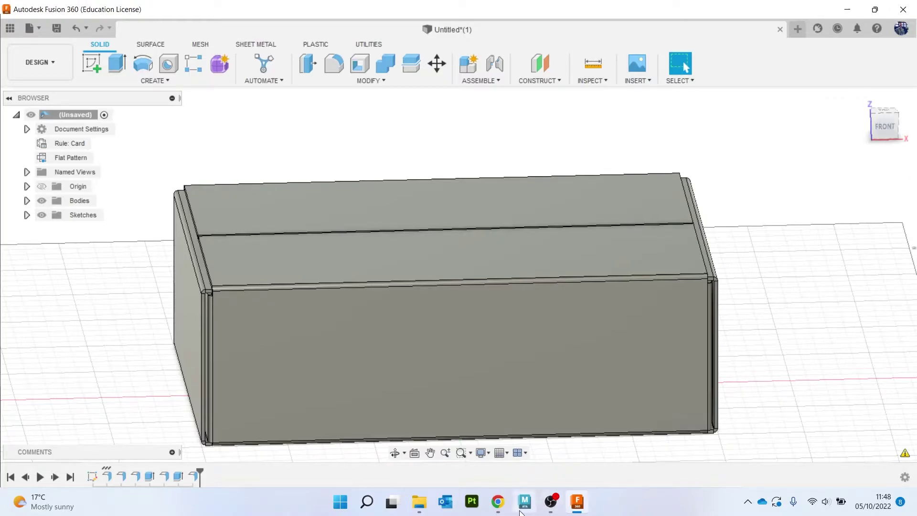
Step: Switch to Chrome and examine the colour, normal and specular maps of the seamless cardboard texture on Texturise, and return to Fusion 360
left_click(498, 502)
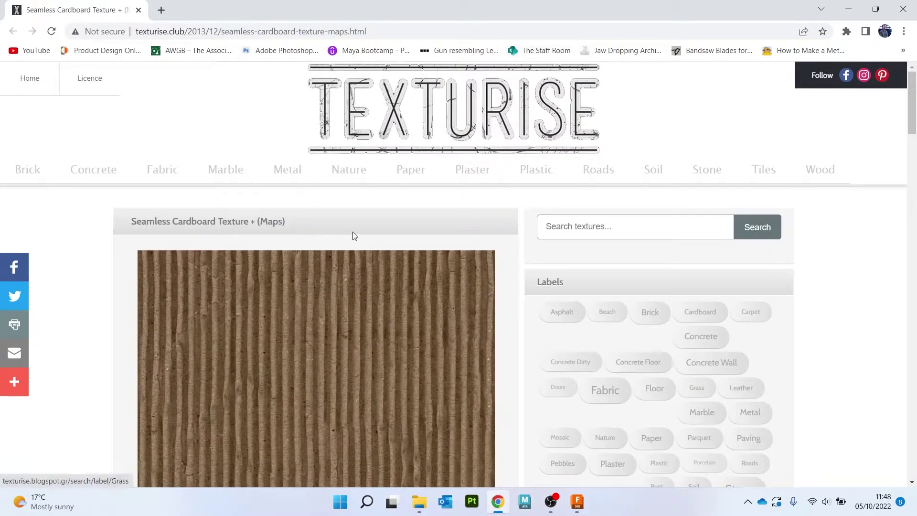
scroll(431, 277, "down", 4)
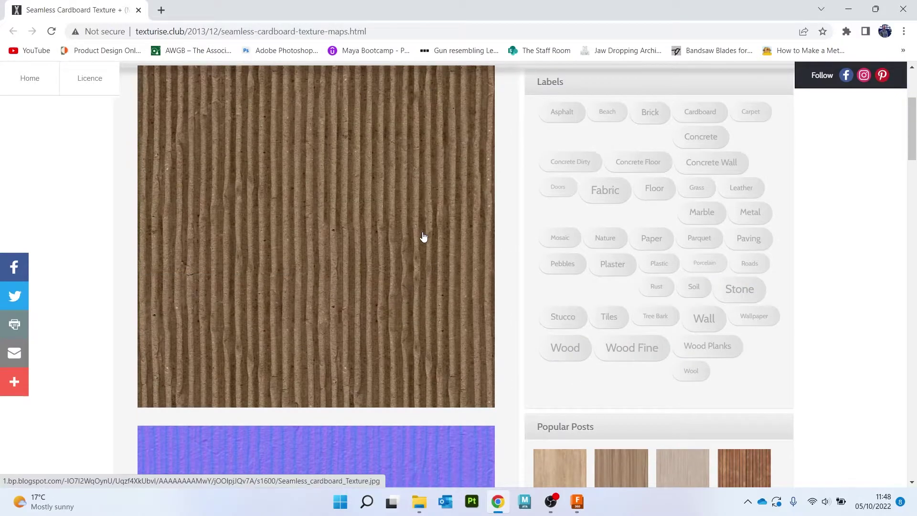
scroll(424, 253, "up", 3)
scroll(403, 270, "down", 9)
scroll(364, 266, "down", 9)
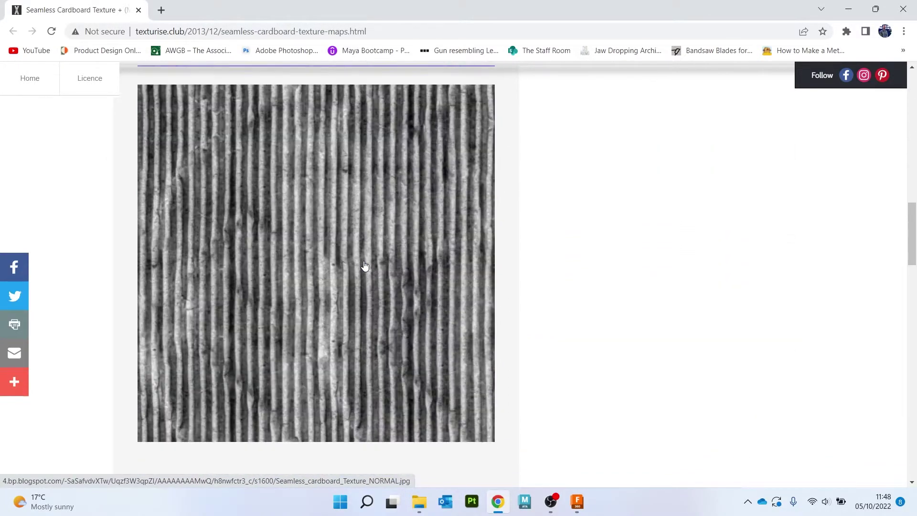
scroll(345, 197, "down", 4)
scroll(346, 223, "up", 20)
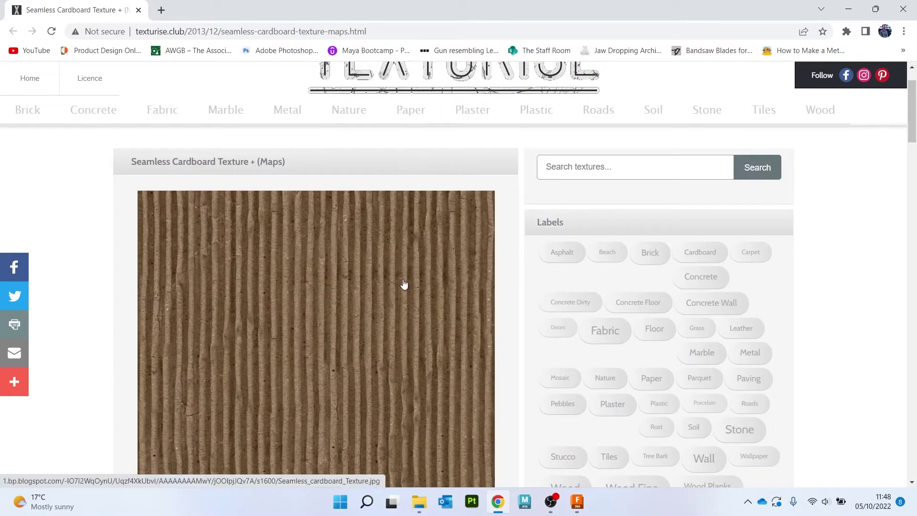
left_click(858, 9)
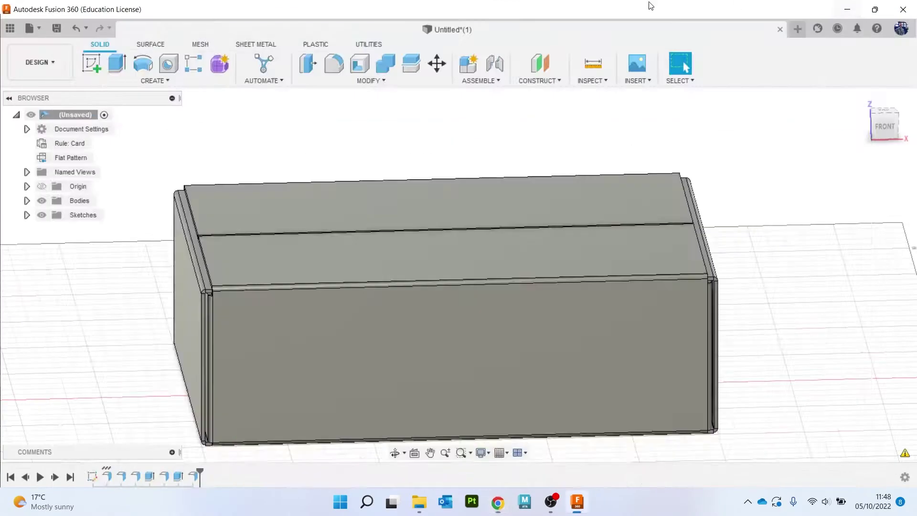
Step: Manage the materials and remove the existing Cardboard appearance from the favorites
left_click(357, 79)
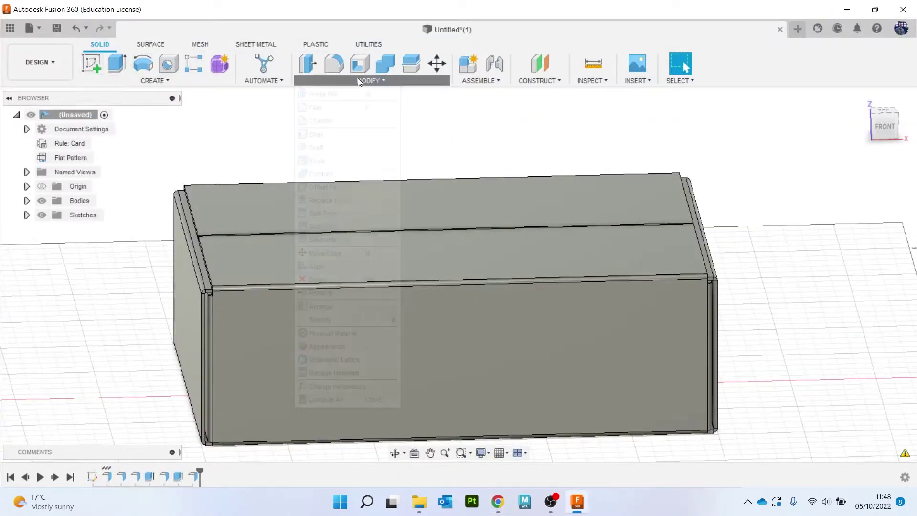
left_click(351, 374)
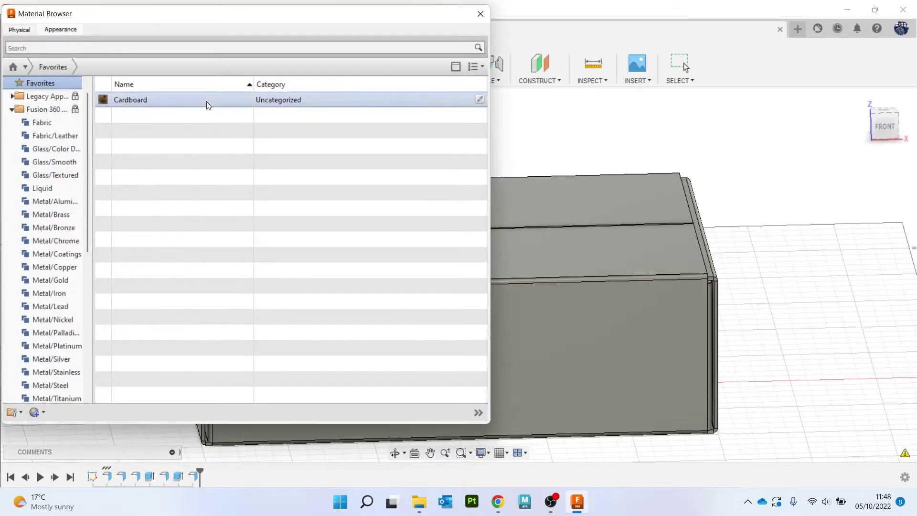
right_click(206, 101)
left_click_drag(229, 23, 510, 51)
left_click_drag(419, 52, 375, 48)
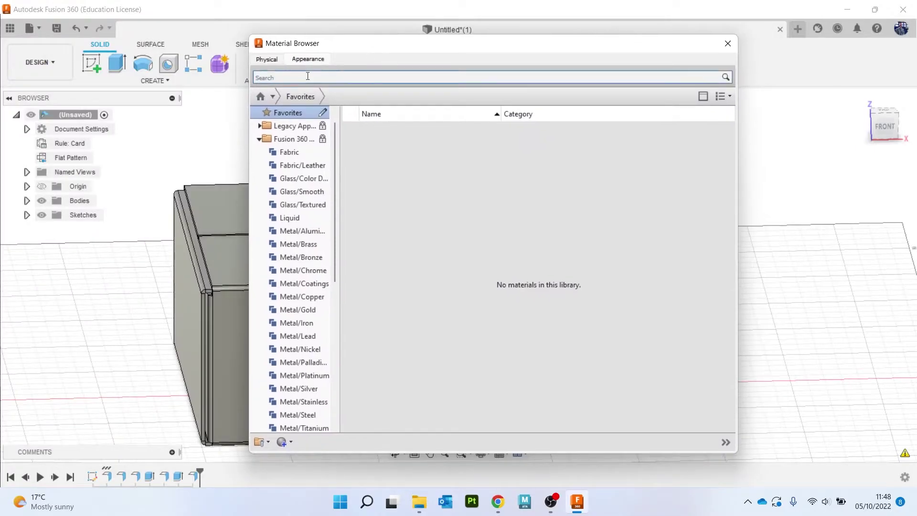
left_click(270, 61)
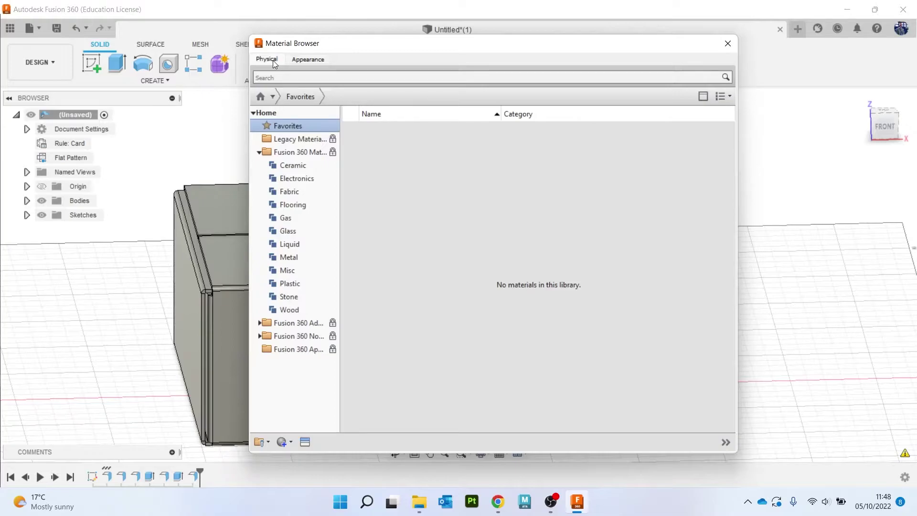
left_click(317, 60)
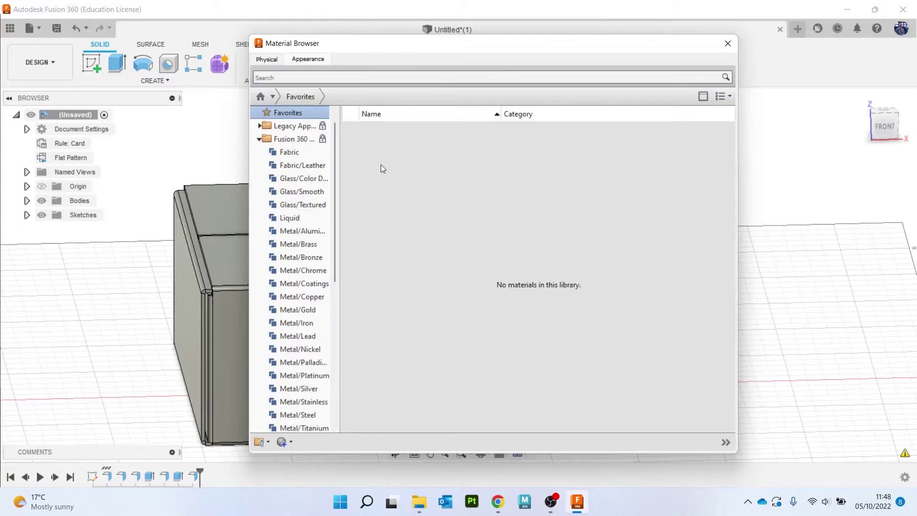
Step: Create a new generic appearance in the favorites and name it Cardboard
left_click(281, 445)
left_click(320, 509)
left_click_drag(597, 51, 390, 51)
left_click(600, 164)
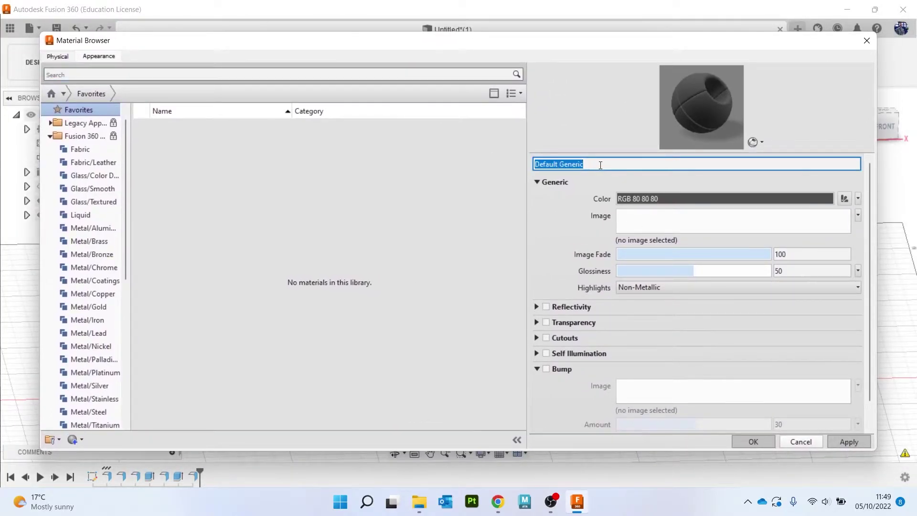
type("Cardboard")
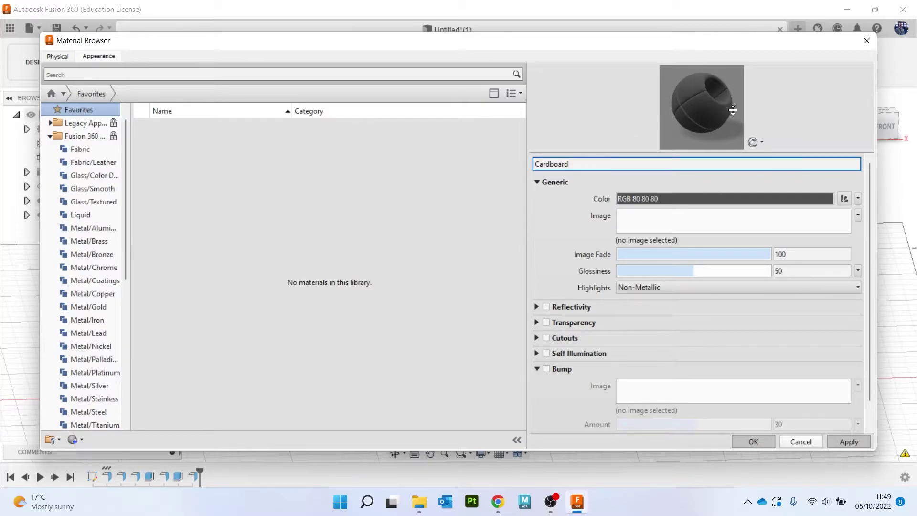
left_click(756, 142)
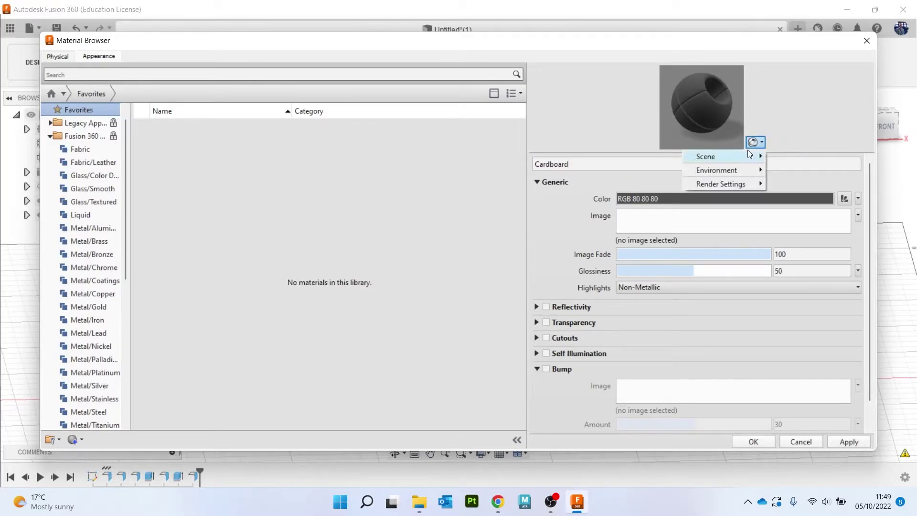
mouse_move(747, 152)
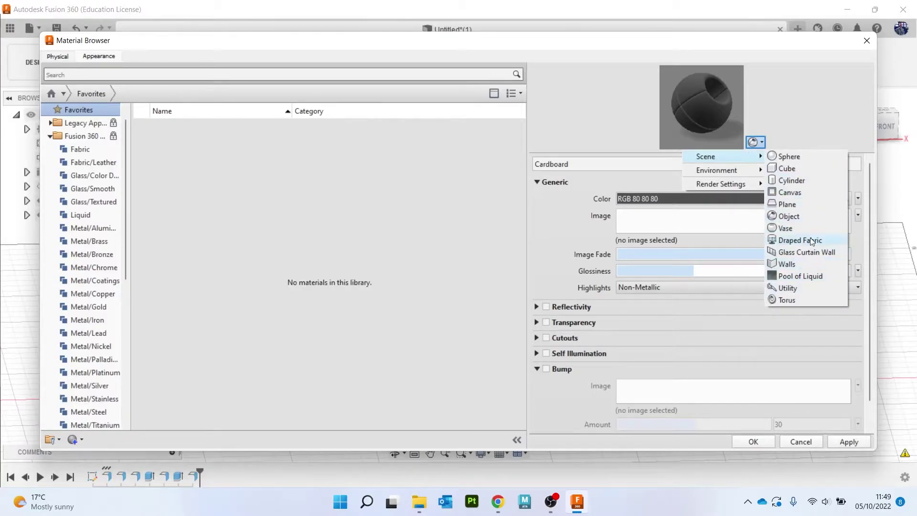
left_click(797, 115)
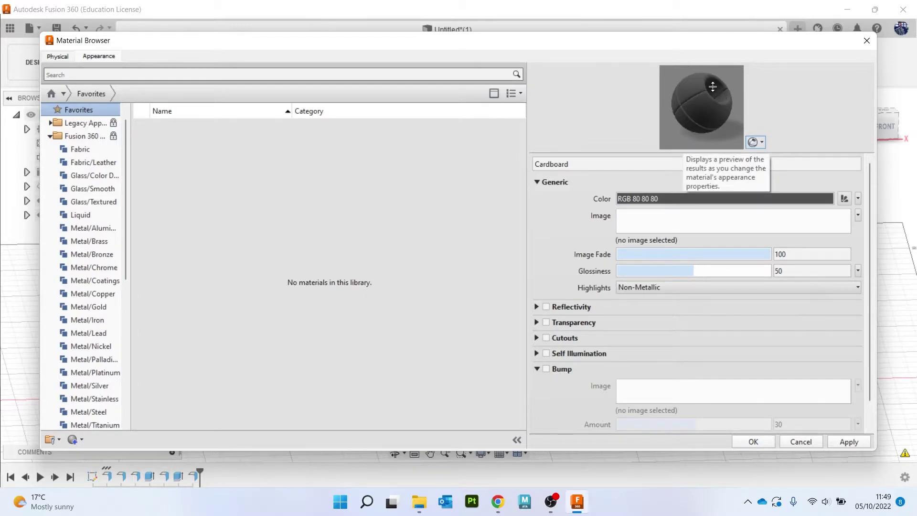
Step: Assign Seamless_cardboard_Texture from the Downloads folder as the Cardboard appearance's base image
left_click(676, 221)
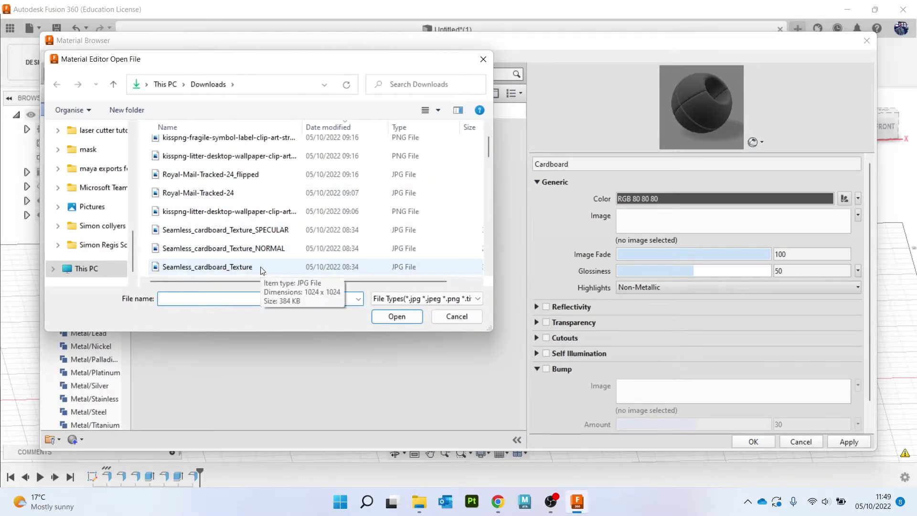
left_click(262, 266)
left_click(409, 318)
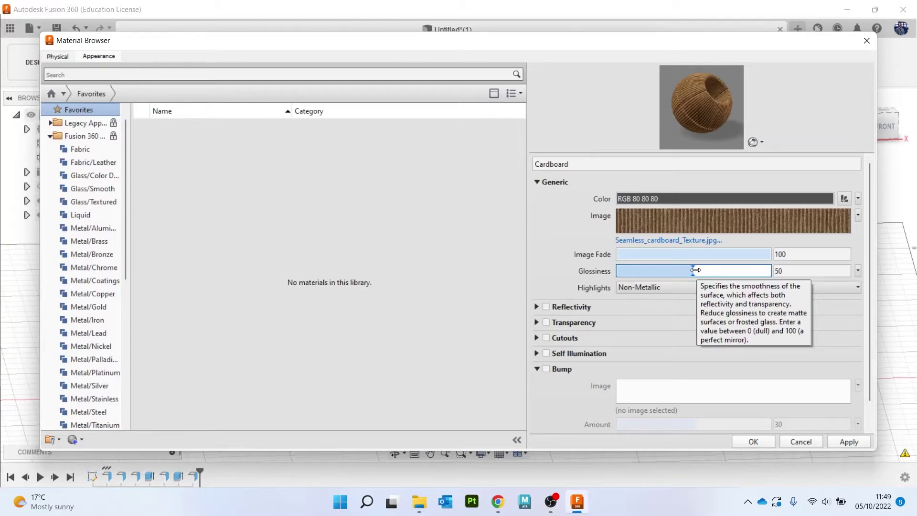
Step: Use the Seamless_cardboard_Texture_SPECULAR image to control the Cardboard appearance's glossiness
mouse_move(693, 270)
left_mouse_down()
mouse_move(621, 269)
mouse_move(693, 268)
left_mouse_up()
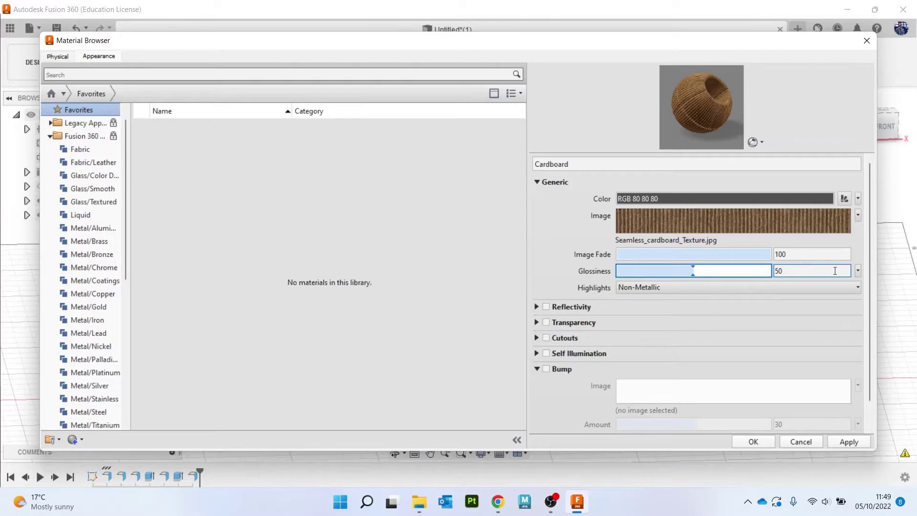
left_click(858, 271)
left_click(836, 298)
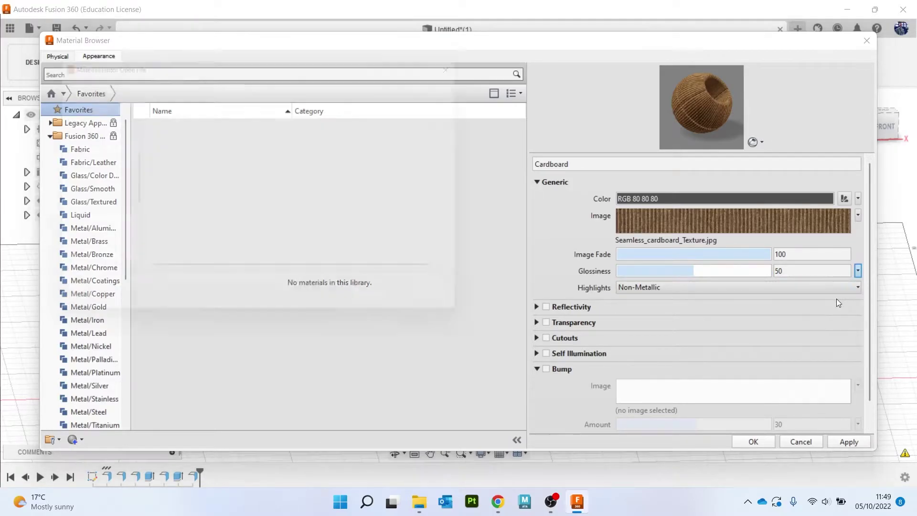
double_click(239, 230)
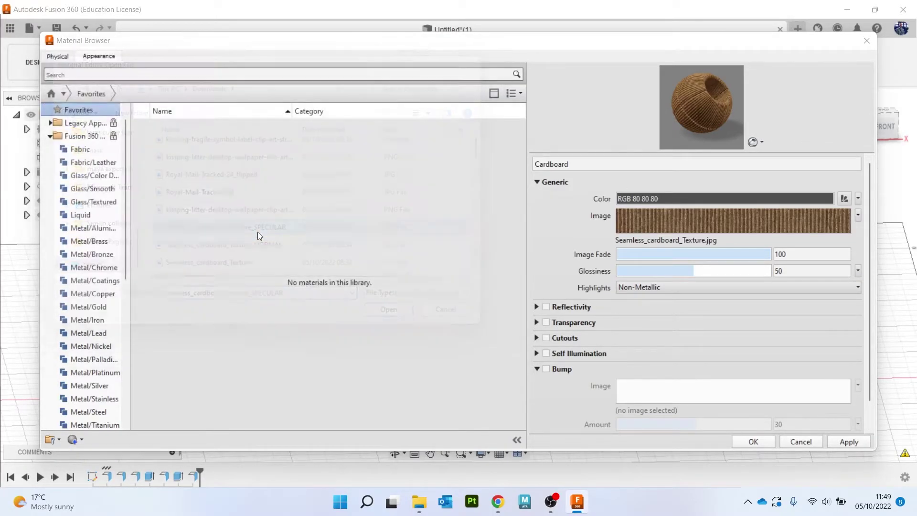
mouse_move(710, 283)
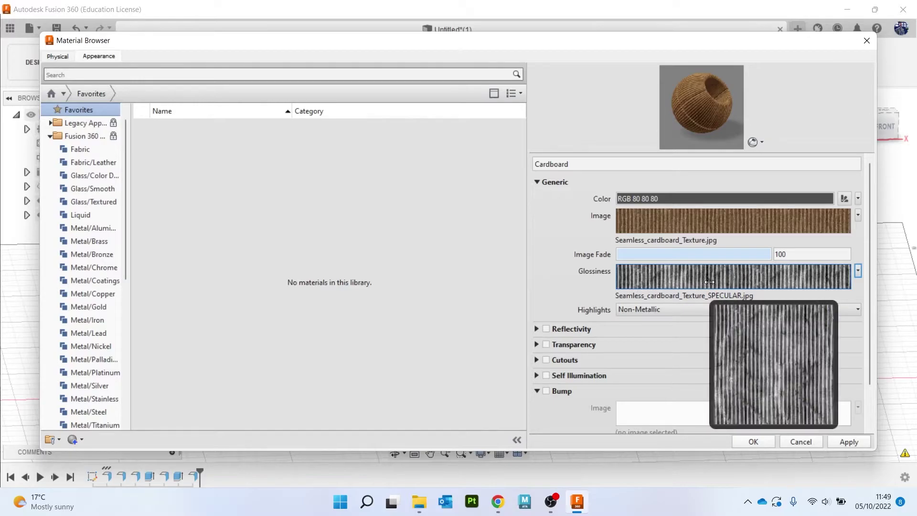
Step: Enable bump with the Seamless_cardboard_Texture_NORMAL image at an amount of 1,000, apply the appearance changes and close the material browser
scroll(545, 251, "down", 2)
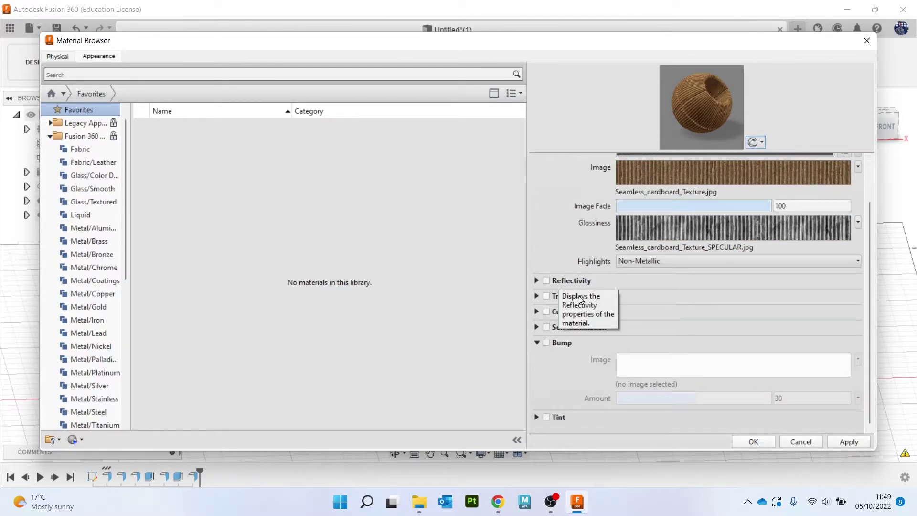
left_click(546, 343)
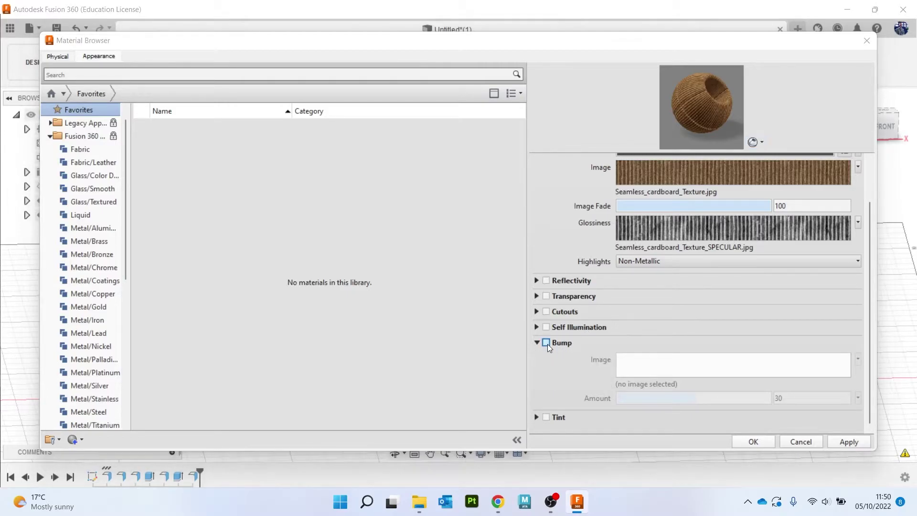
scroll(253, 232, "down", 1)
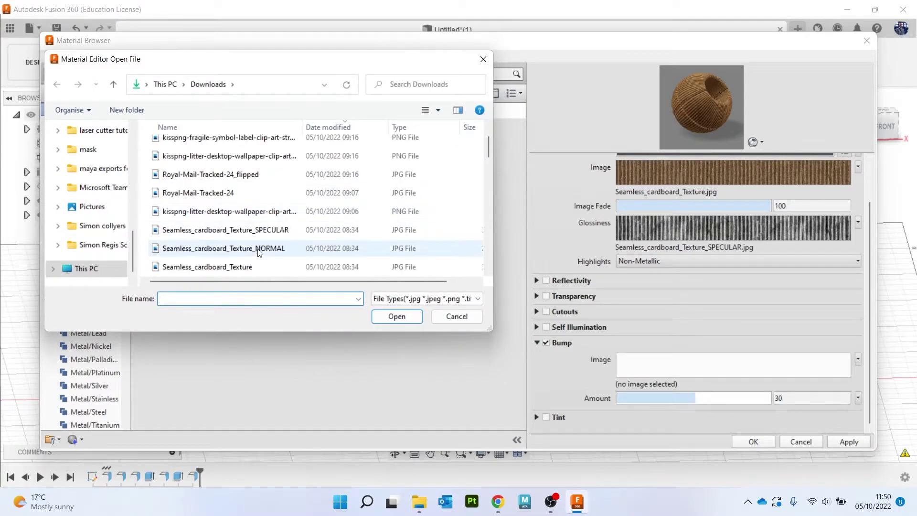
double_click(253, 248)
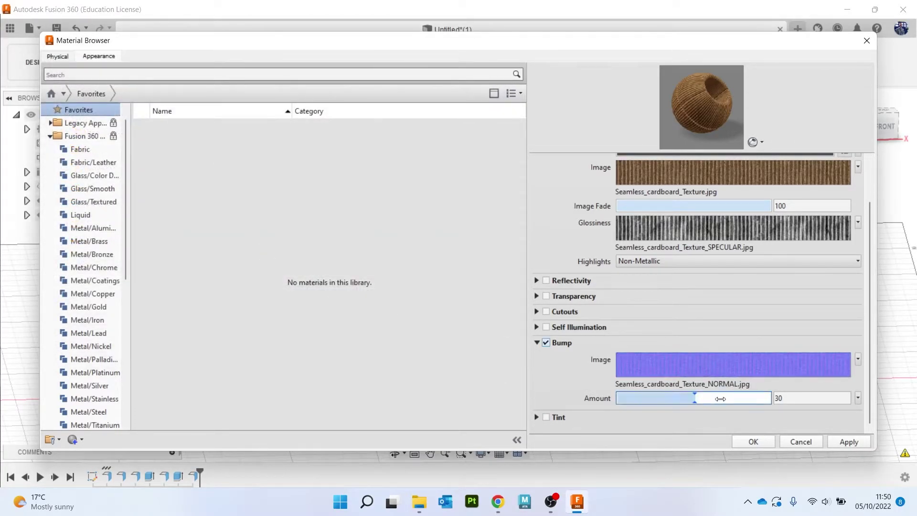
left_click_drag(696, 404, 831, 399)
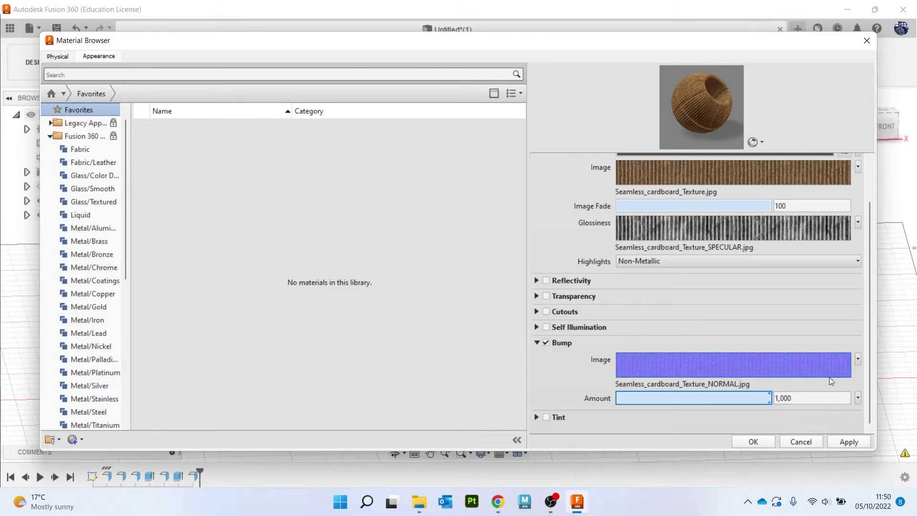
left_click(845, 441)
left_click(807, 443)
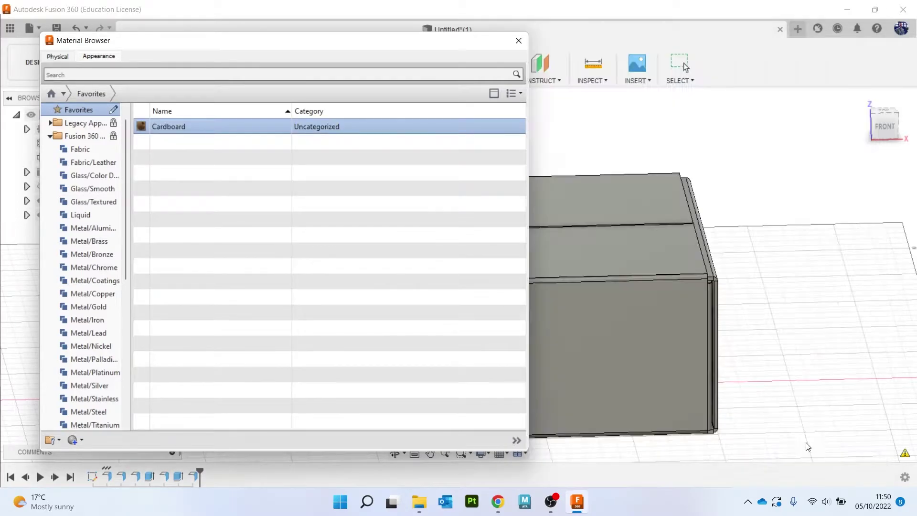
left_click(520, 38)
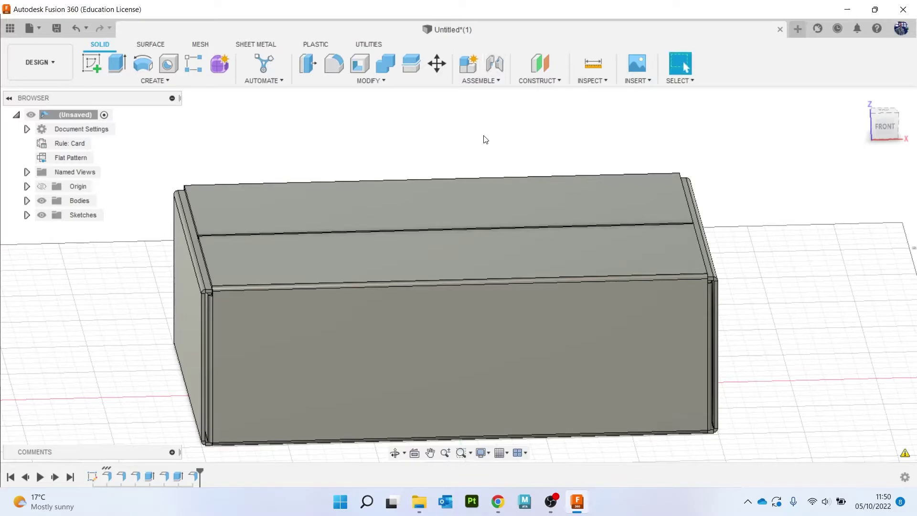
Step: Apply the Cardboard appearance from the favorites to the whole box body and inspect the textured result
key("a")
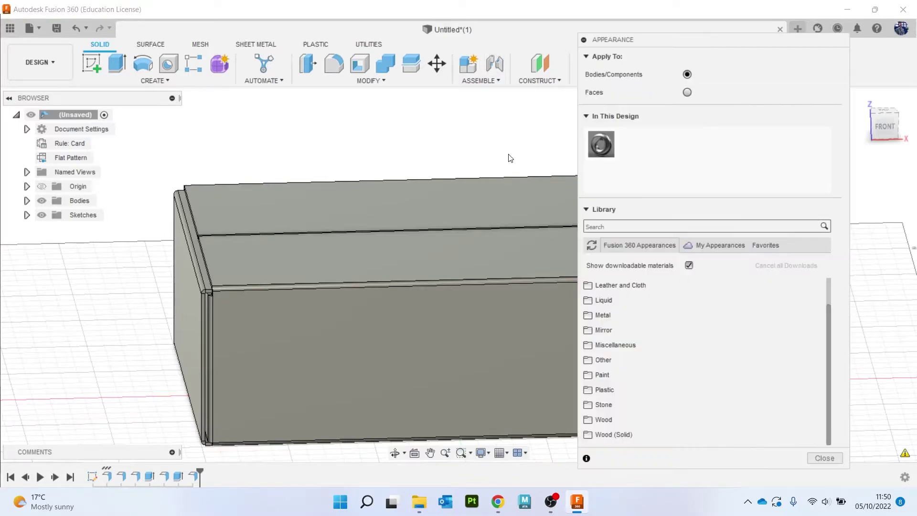
left_click(760, 245)
left_click_drag(653, 293, 511, 317)
middle_click_drag(445, 346, 418, 288, "shift")
scroll(418, 292, "down", 1)
middle_click_drag(473, 291, 405, 301)
scroll(408, 296, "up", 3)
scroll(461, 297, "down", 2)
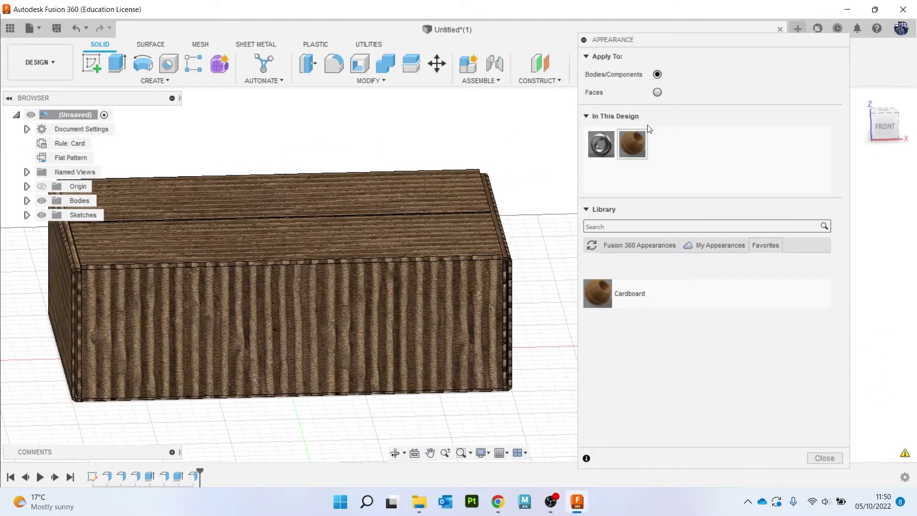
Step: Set the texture rotation of the box's Cardboard appearance to 90 degrees
double_click(632, 145)
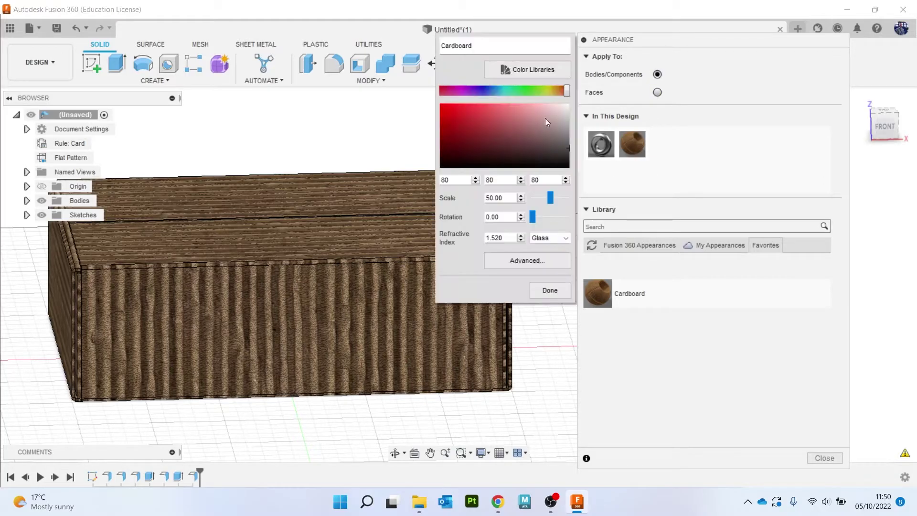
double_click(502, 216)
type("90")
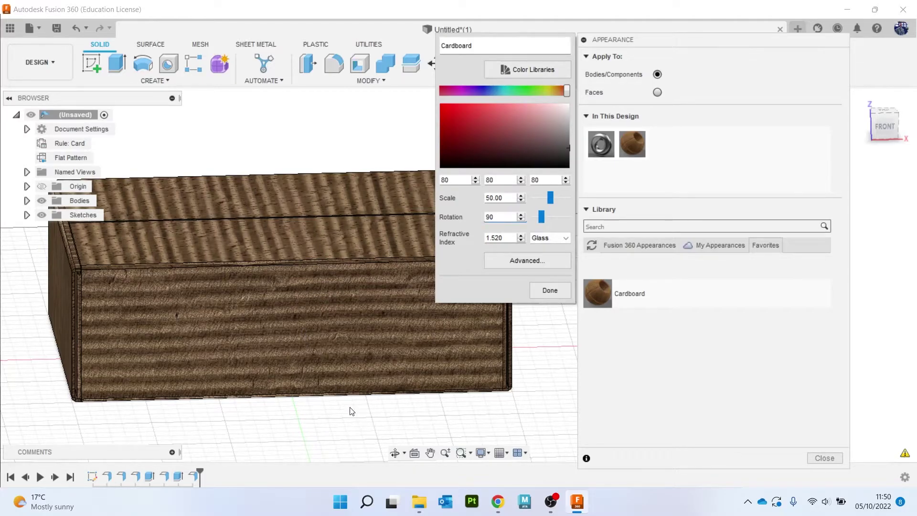
left_click_drag(350, 407, 615, 145)
double_click(637, 155)
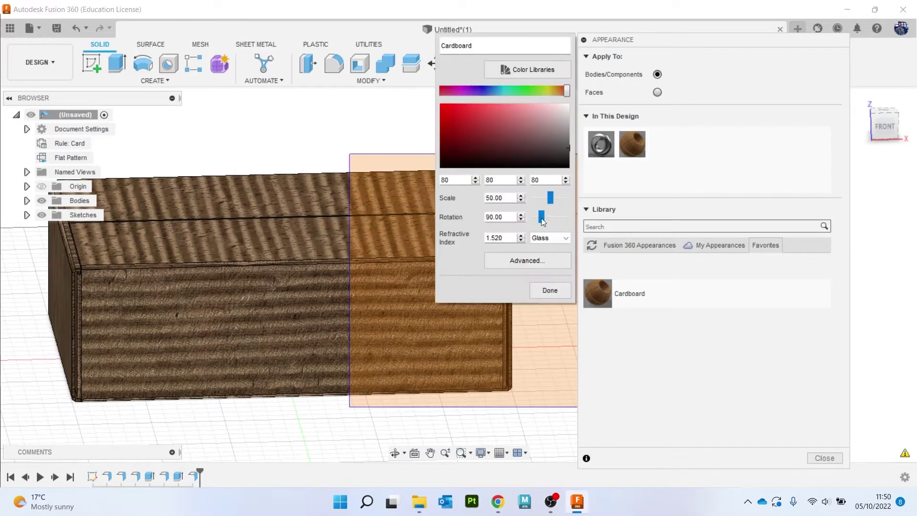
left_click(291, 430)
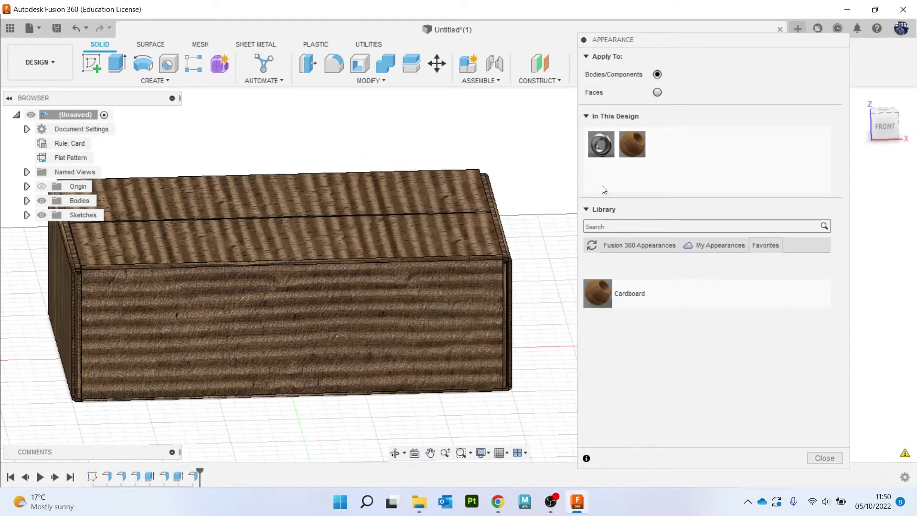
Step: Set the texture scale of the box's Cardboard appearance to 44
double_click(632, 143)
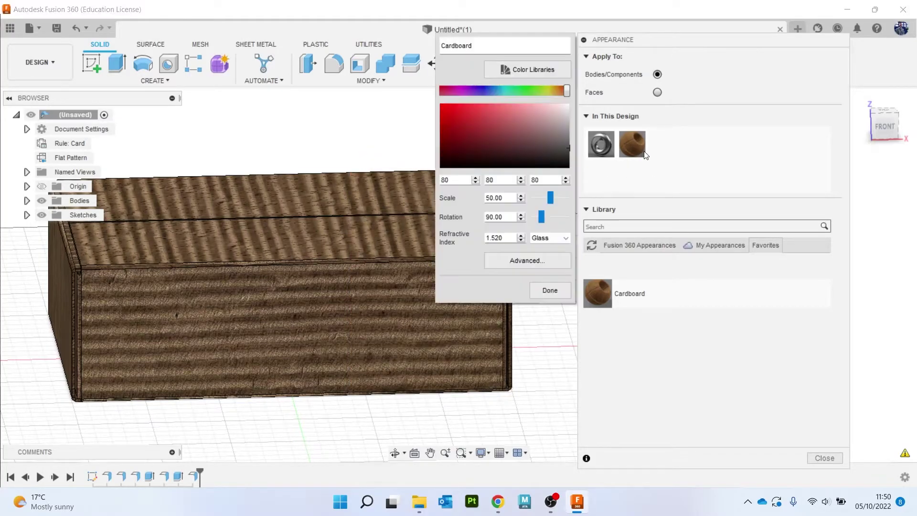
left_click(554, 202)
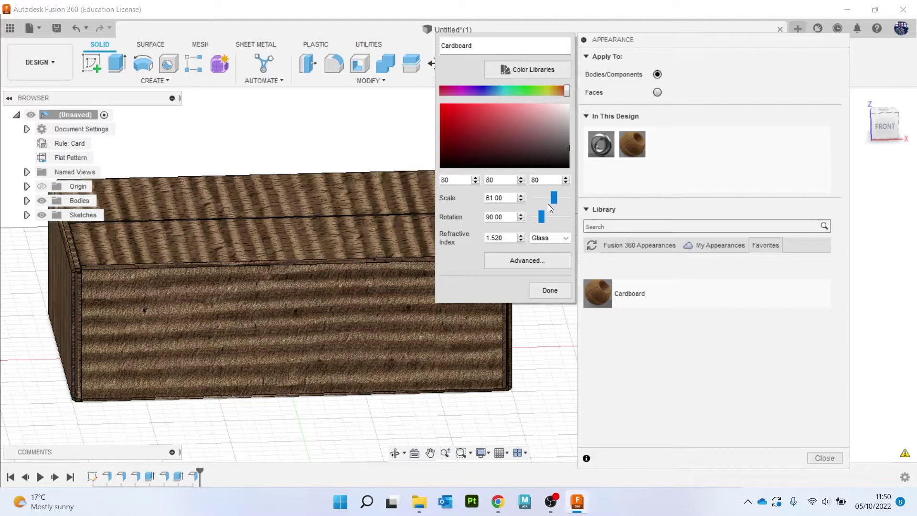
left_click_drag(549, 204, 545, 206)
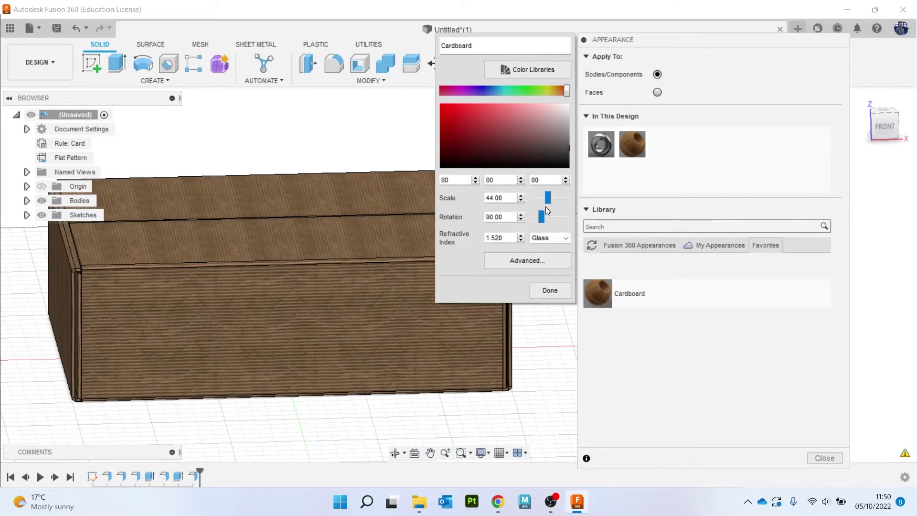
Step: Set the bump amount to 563 in the Cardboard appearance's advanced settings and close the material editor
left_click(534, 265)
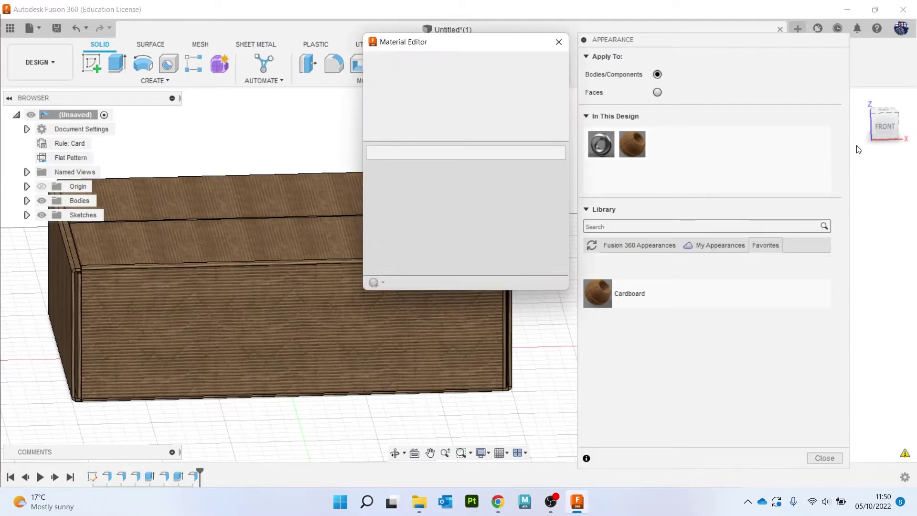
left_click_drag(888, 125, 870, 126)
scroll(491, 212, "down", 5)
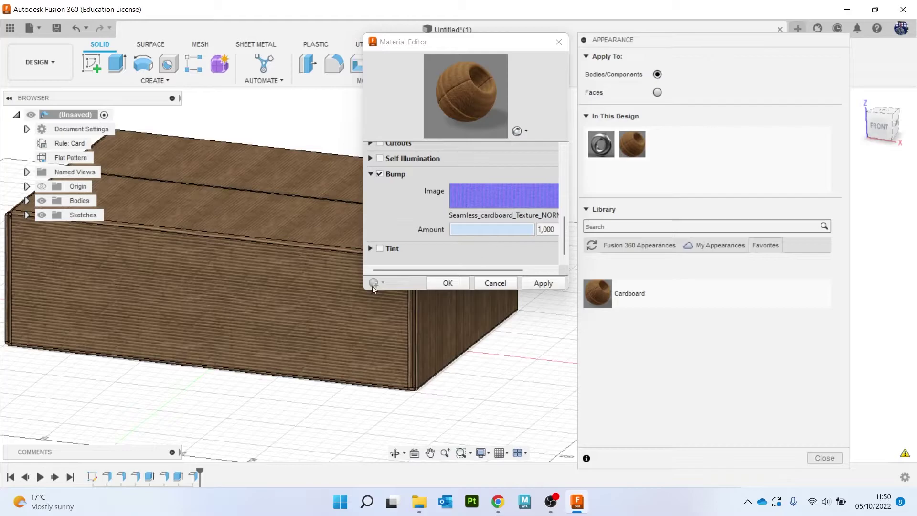
scroll(208, 312, "up", 5)
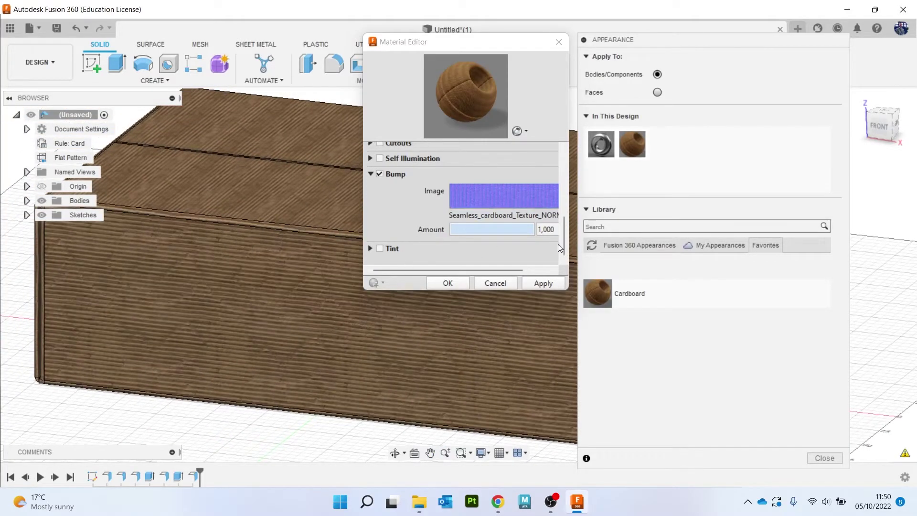
left_click_drag(530, 229, 514, 259)
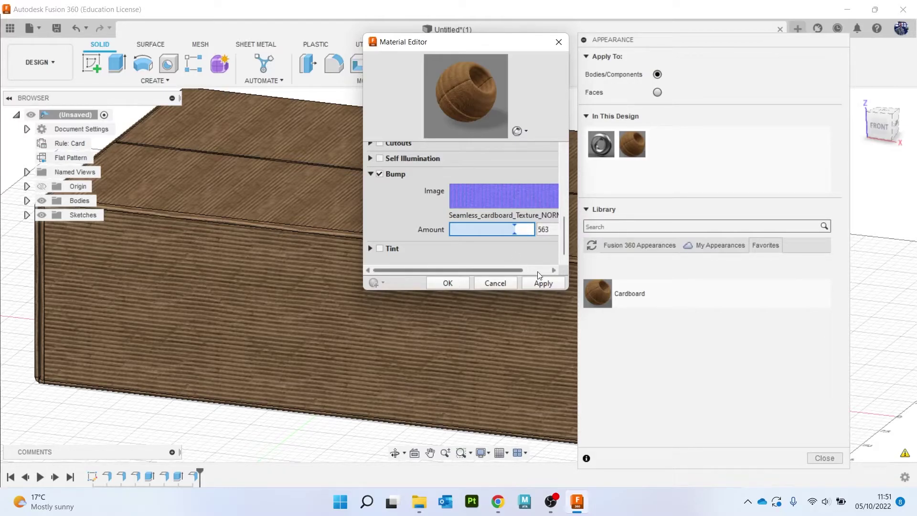
double_click(543, 229)
right_click(554, 229)
left_click(582, 279)
left_click(503, 283)
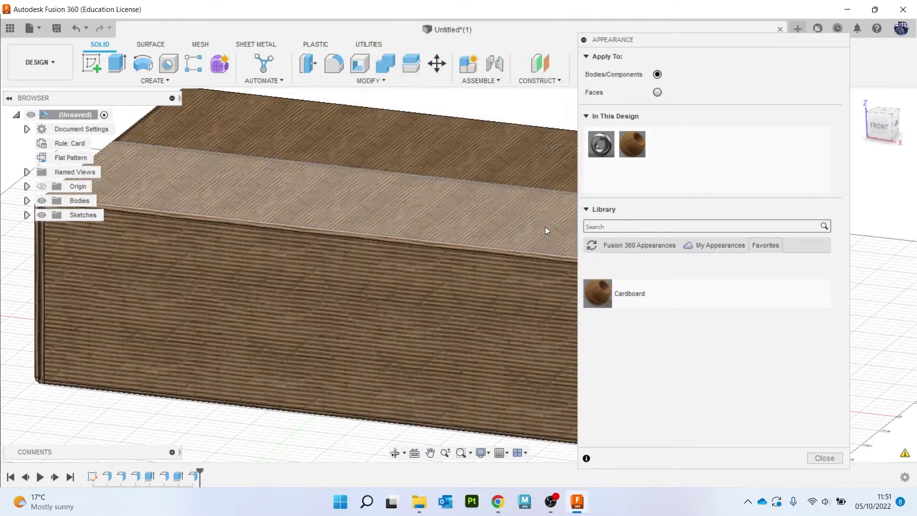
Step: Switch the appearance target to faces and apply the favorite Cardboard appearance to the box's rear top flap
scroll(467, 279, "down", 5)
middle_click_drag(416, 342, 256, 234)
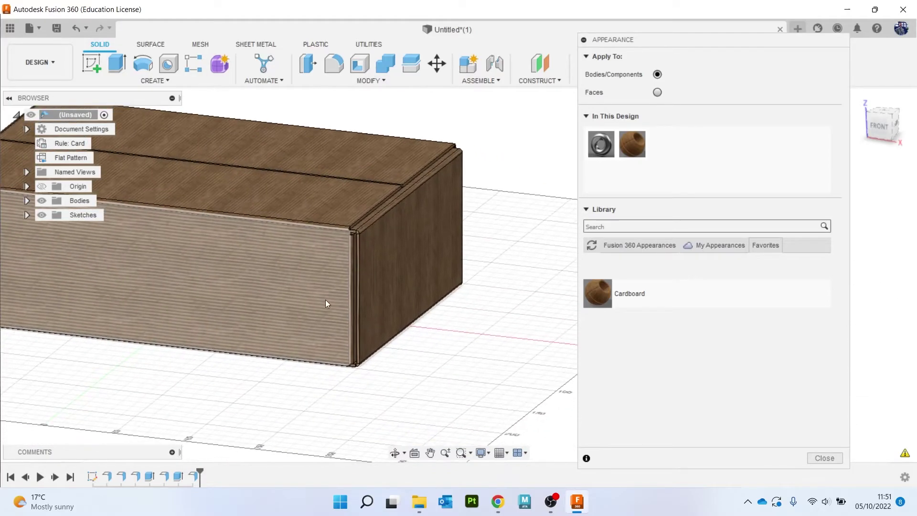
middle_click_drag(332, 260, 482, 337)
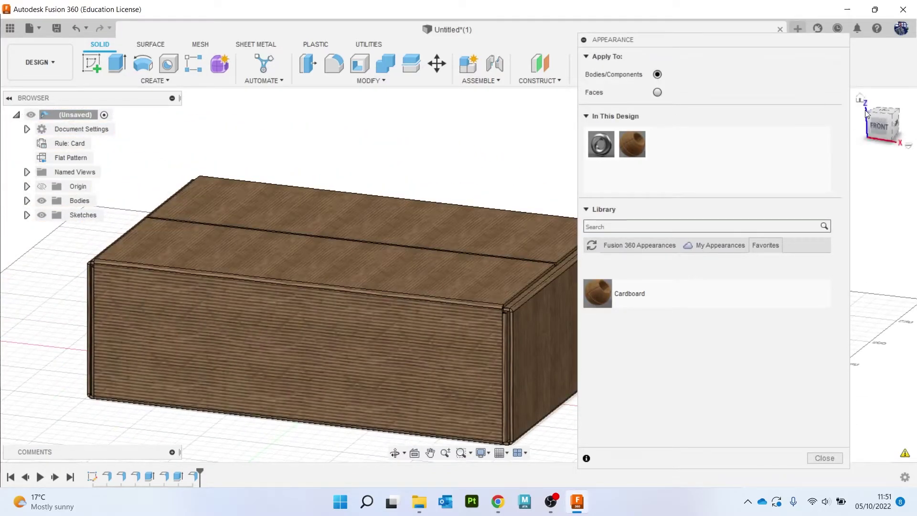
left_click_drag(878, 122, 865, 149)
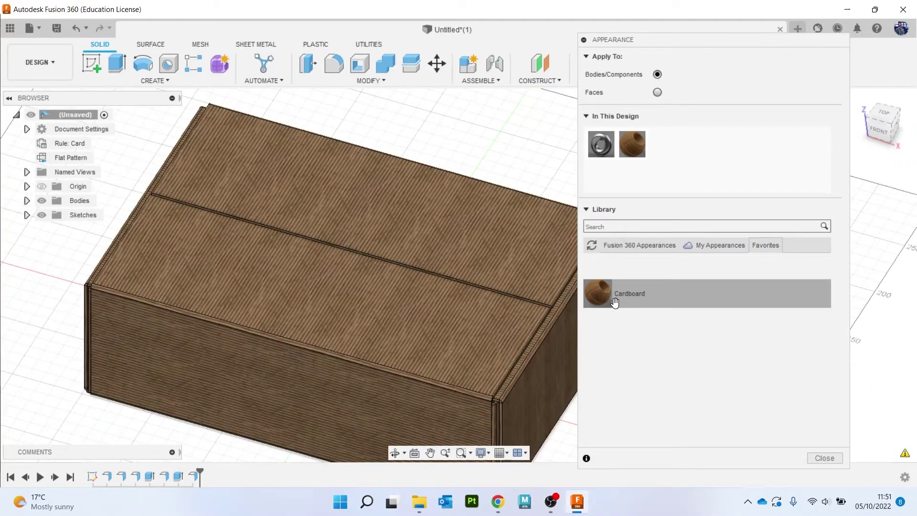
left_click_drag(621, 301, 510, 250)
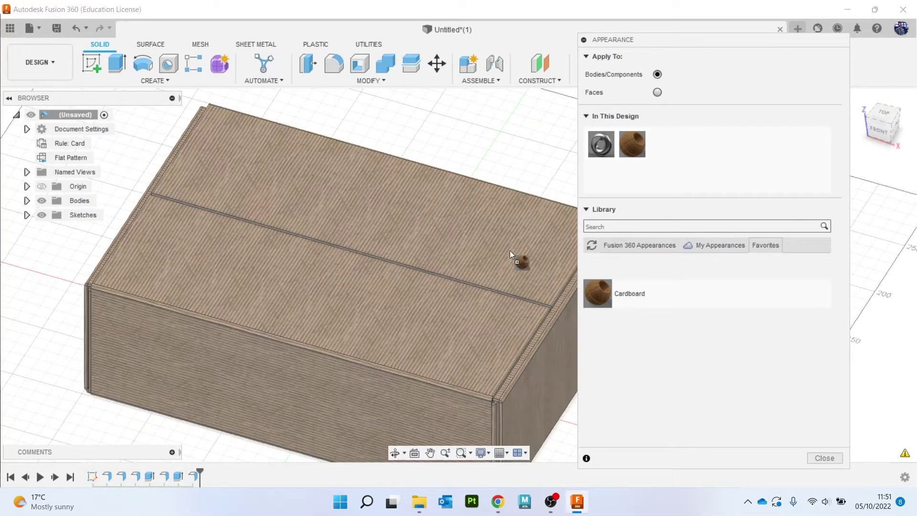
left_click(658, 92)
left_click_drag(626, 291, 516, 239)
Step: Match the rear flap appearance's texture scale to the rest of the box and set its bump amount to 563
double_click(667, 153)
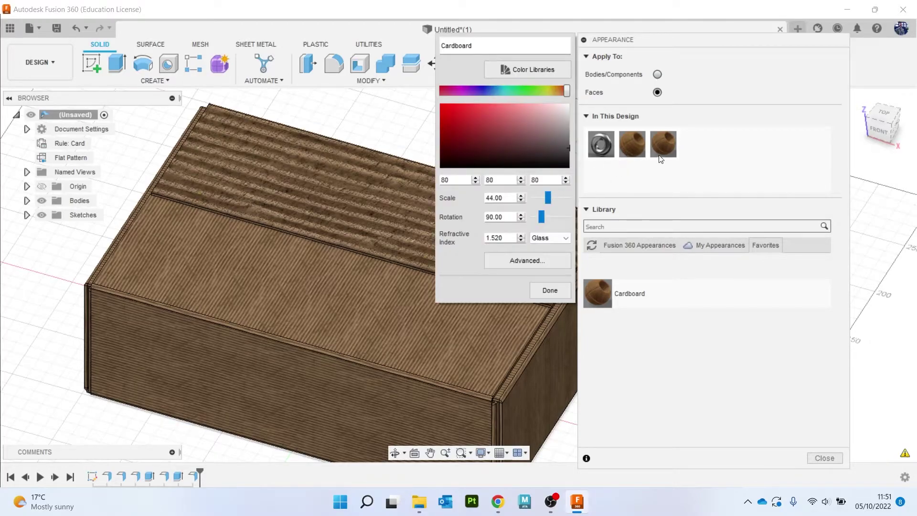
double_click(661, 151)
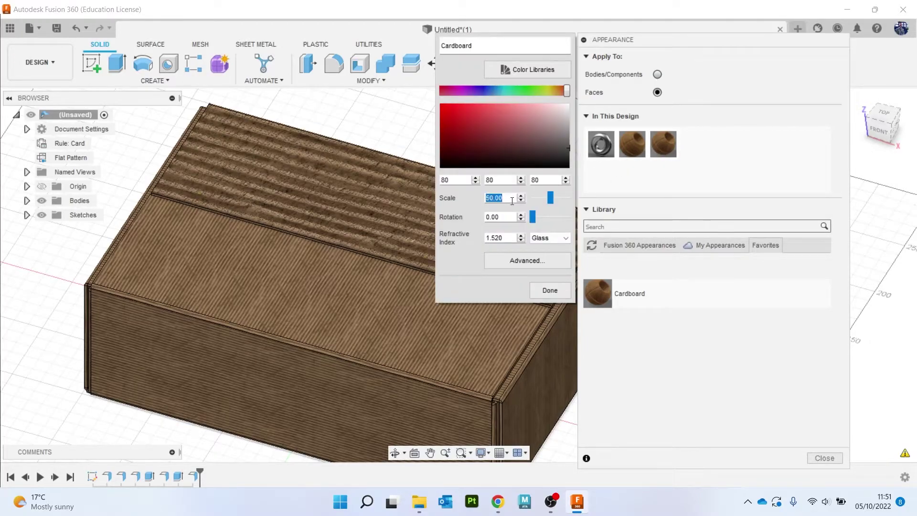
left_click(526, 260)
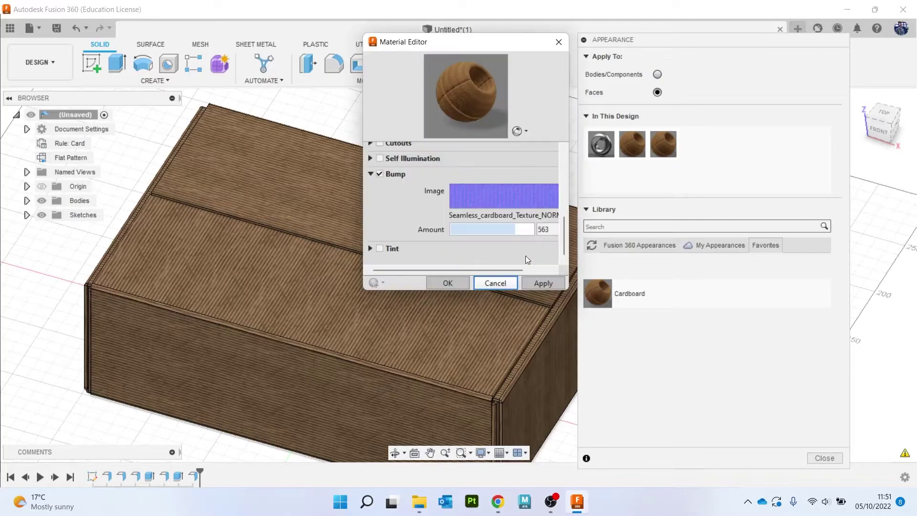
left_click(554, 229)
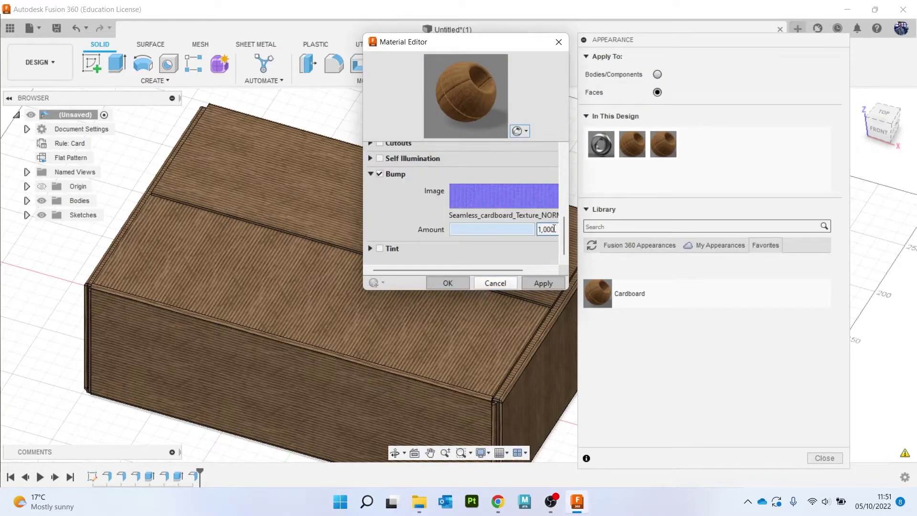
double_click(555, 229)
type("563")
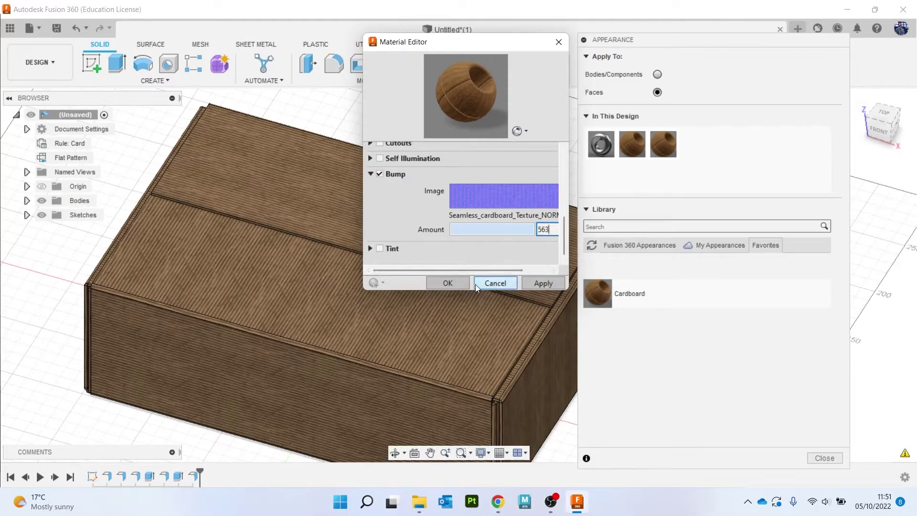
left_click(447, 281)
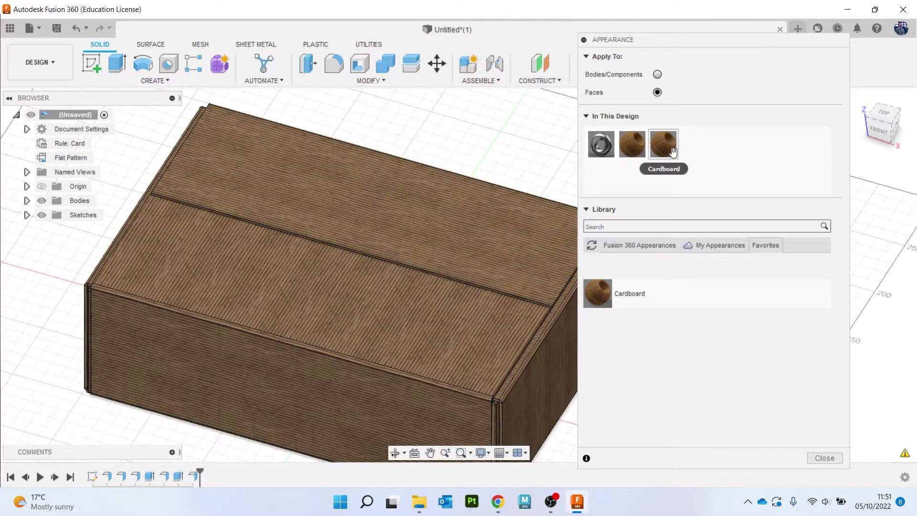
Step: Apply the rear flap's Cardboard appearance to the front top flap as well and finish the appearance assignment
left_click_drag(666, 157, 458, 322)
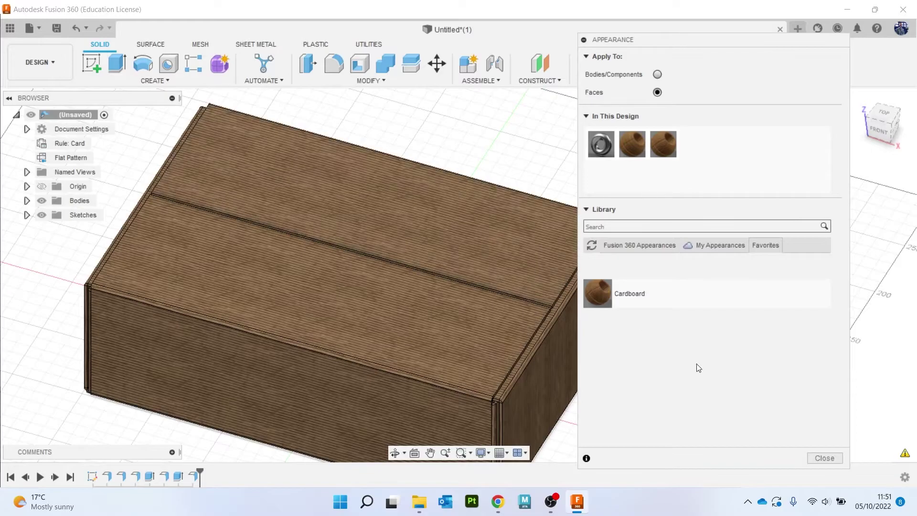
left_click(818, 459)
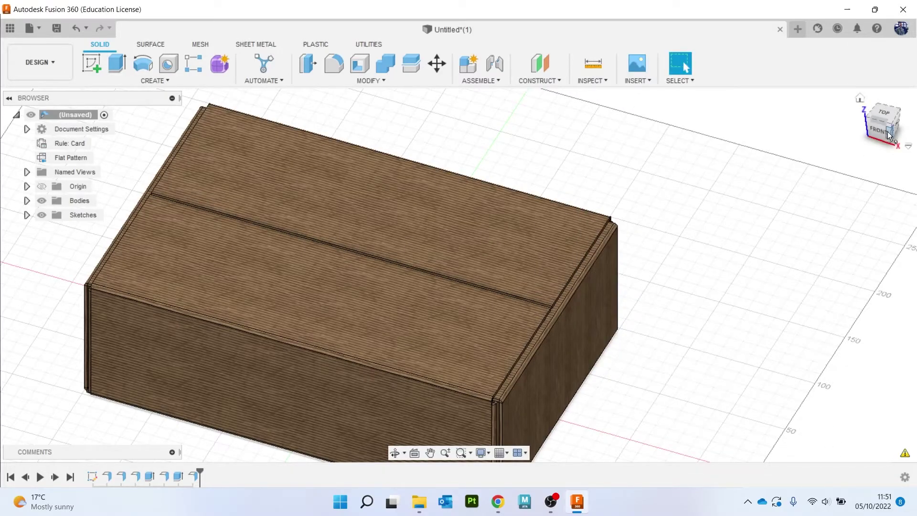
mouse_move(888, 135)
left_mouse_down()
mouse_move(892, 115)
mouse_move(908, 113)
mouse_move(886, 93)
mouse_move(884, 119)
mouse_move(868, 128)
left_mouse_up()
middle_click_drag(645, 208, 720, 196)
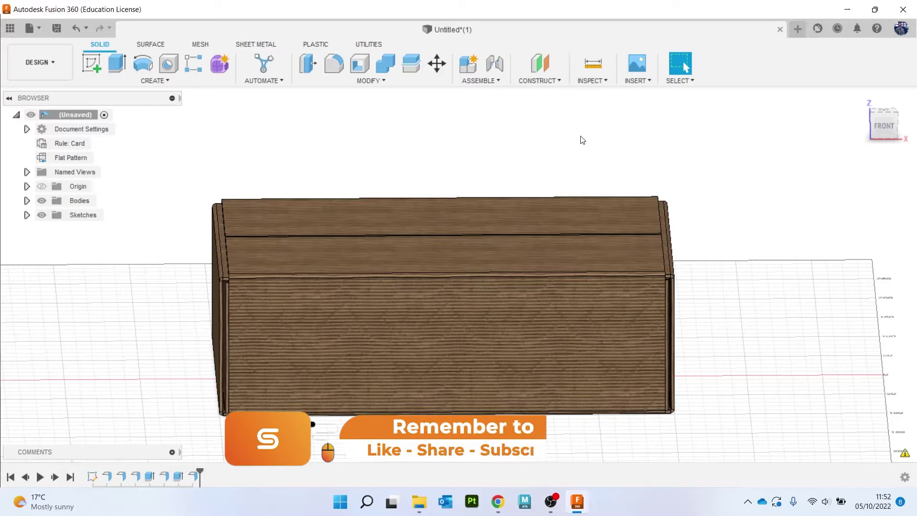
Step: Insert the Royal-Mail-Tracked-24_flipped image from Downloads as a decal on the box's front top flap
left_click(634, 84)
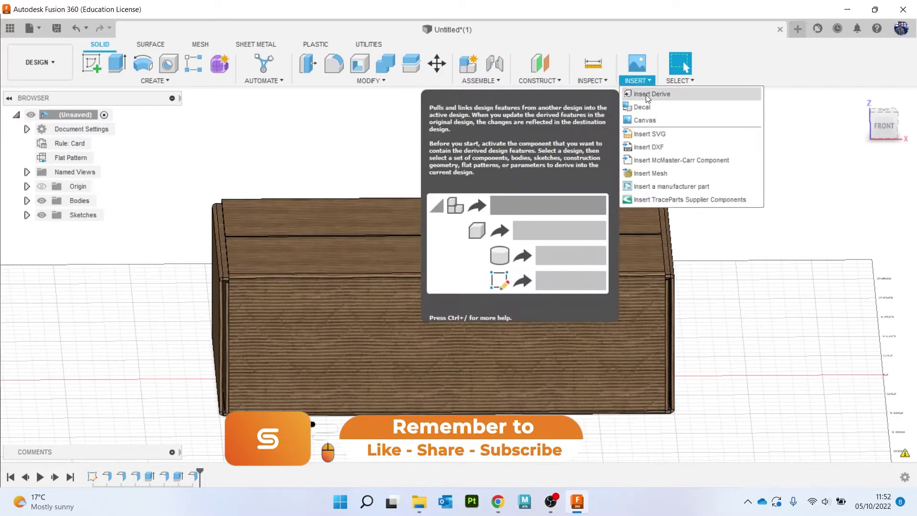
left_click(647, 104)
left_click(288, 374)
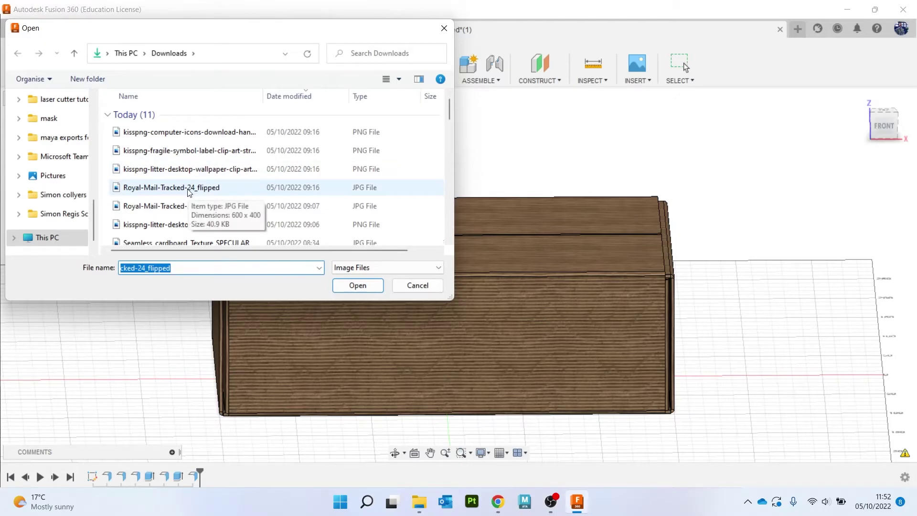
double_click(190, 191)
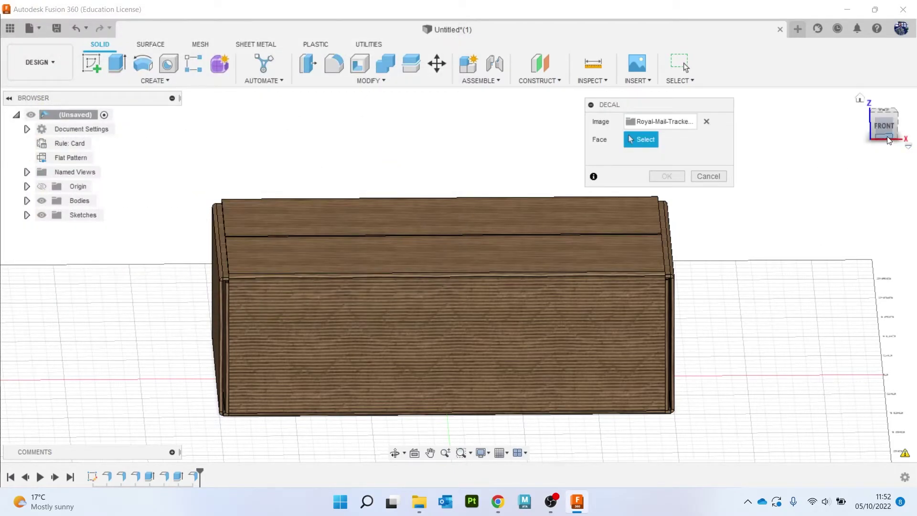
left_click_drag(886, 134, 886, 124)
left_click(884, 122)
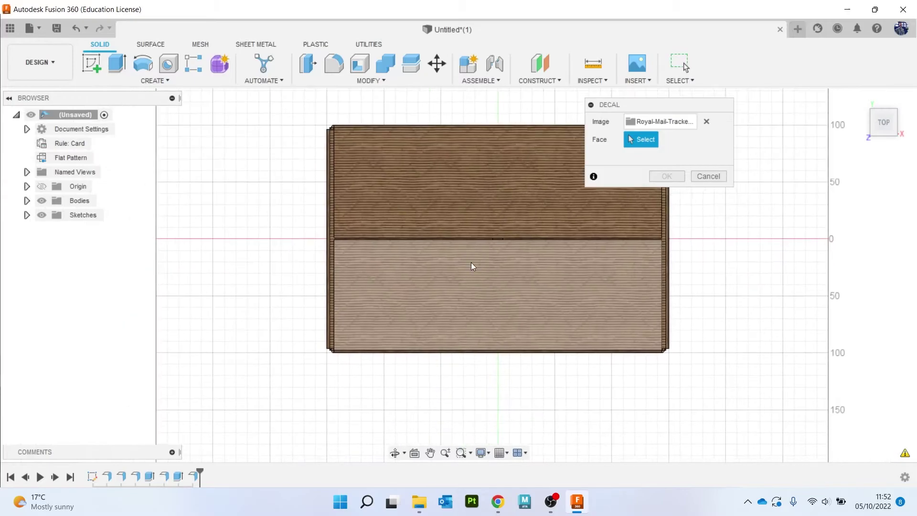
left_click(400, 306)
Step: Flip the shipping label decal so its text reads correctly and set its Z angle to 180 degrees
scroll(400, 305, "up", 4)
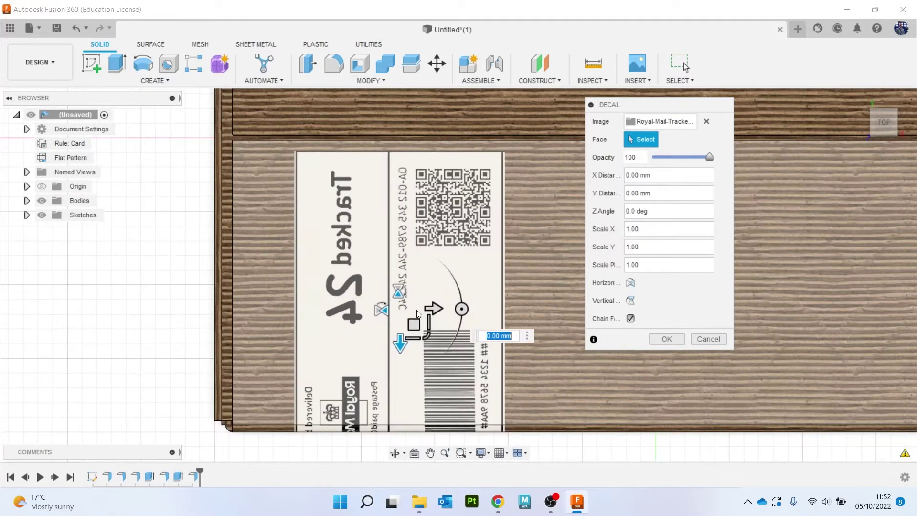
left_click(399, 291)
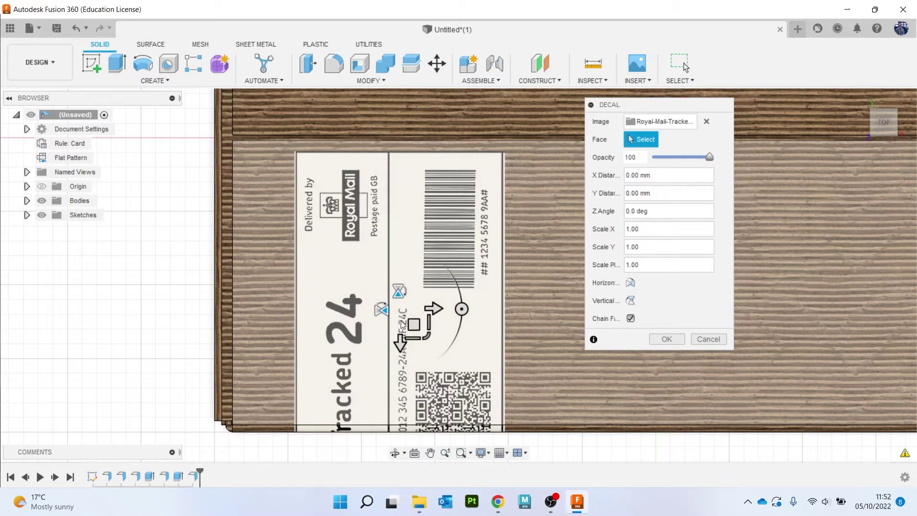
left_click_drag(462, 309, 509, 336)
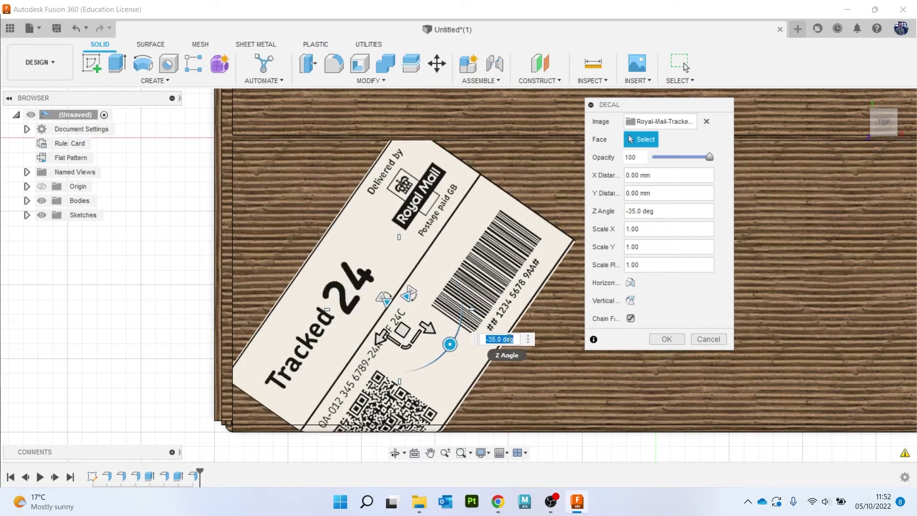
type("180")
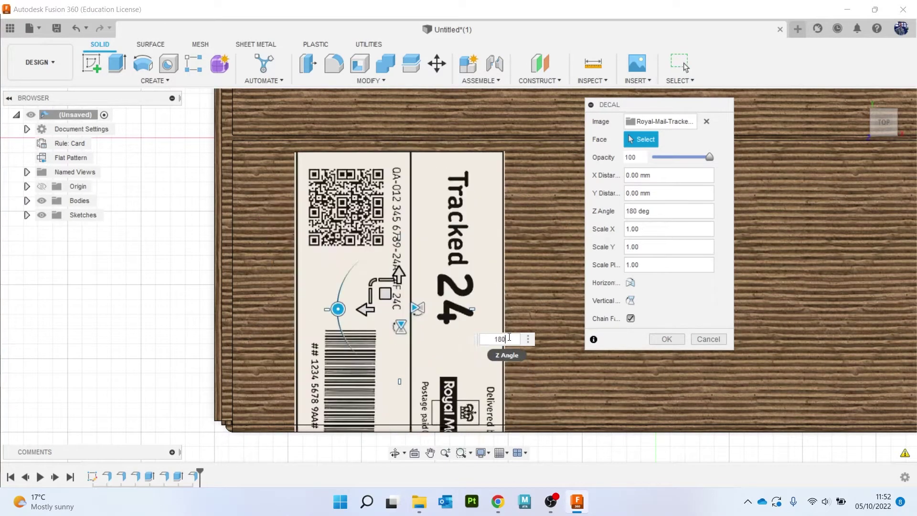
Step: Turn off face chaining, reselect the front top flap, shrink and position the decal within its left end, and confirm
left_click(632, 319)
left_click(435, 271)
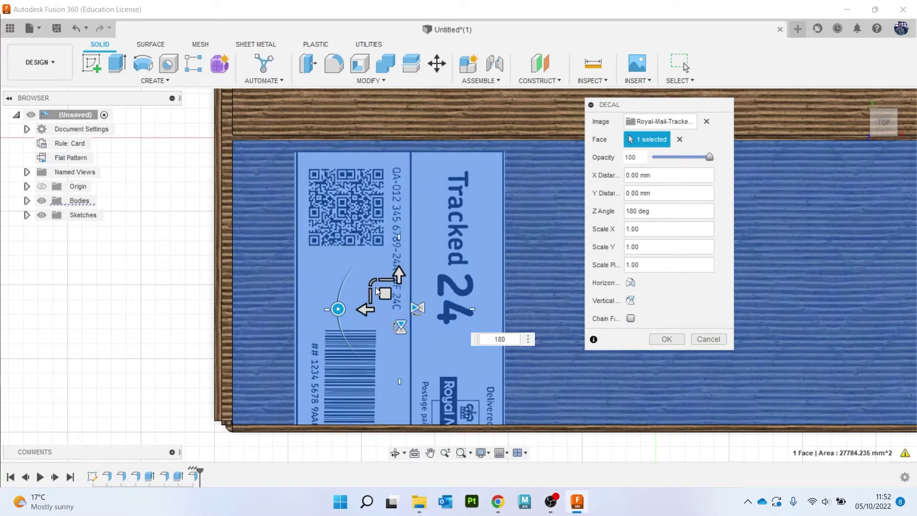
left_click_drag(376, 291, 326, 259)
left_click(654, 337)
scroll(458, 351, "down", 5)
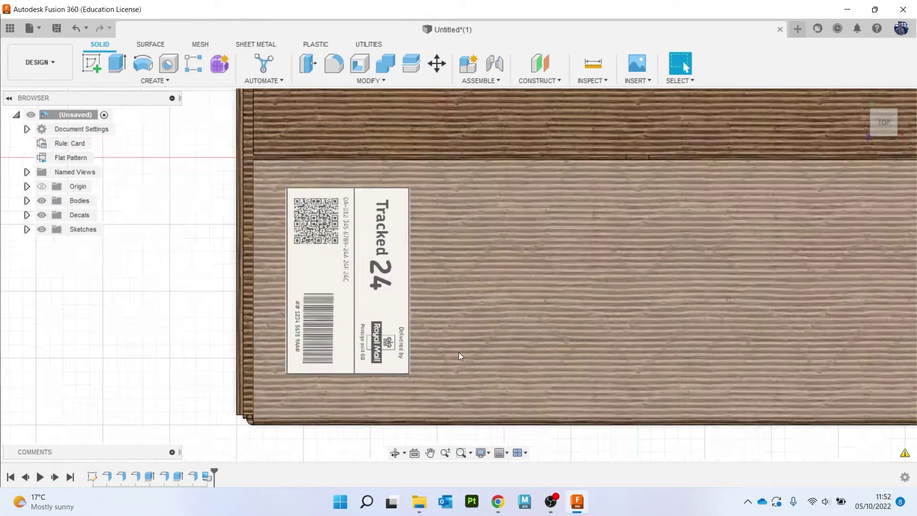
Step: Insert the kisspng-fragile-symbol-label image from Downloads as a decal on the box's front face
left_click_drag(889, 124, 886, 94)
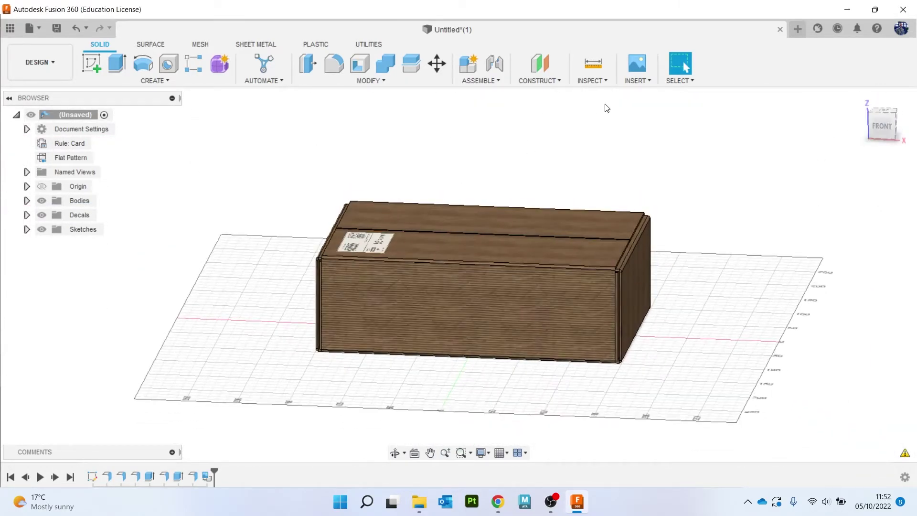
left_click(634, 86)
left_click(661, 104)
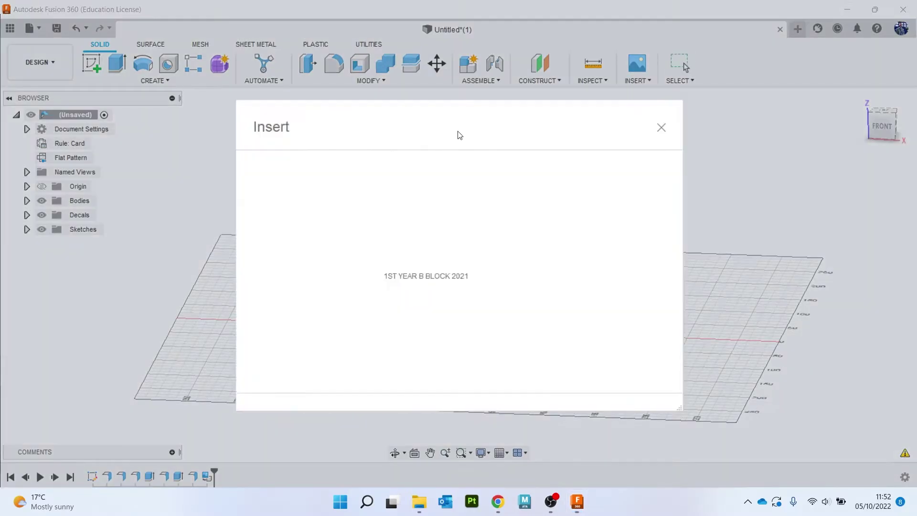
left_click(305, 368)
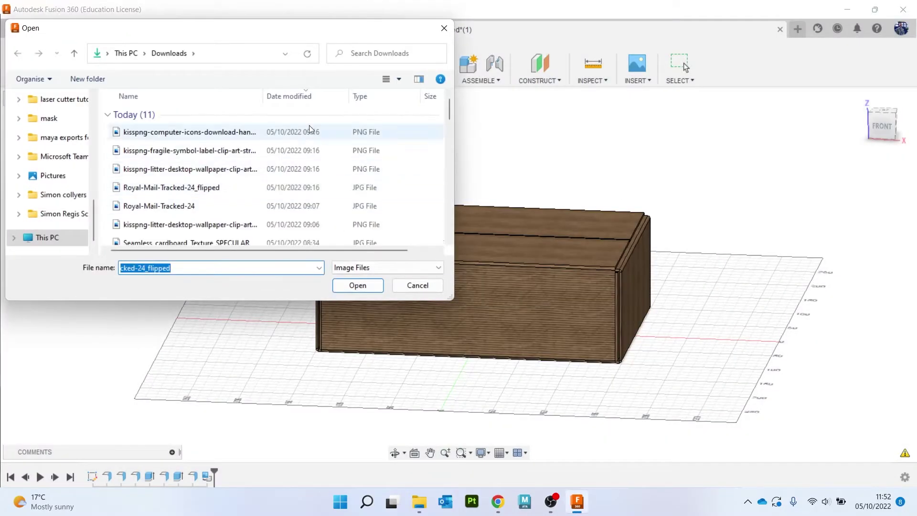
double_click(237, 149)
scroll(475, 367, "up", 3)
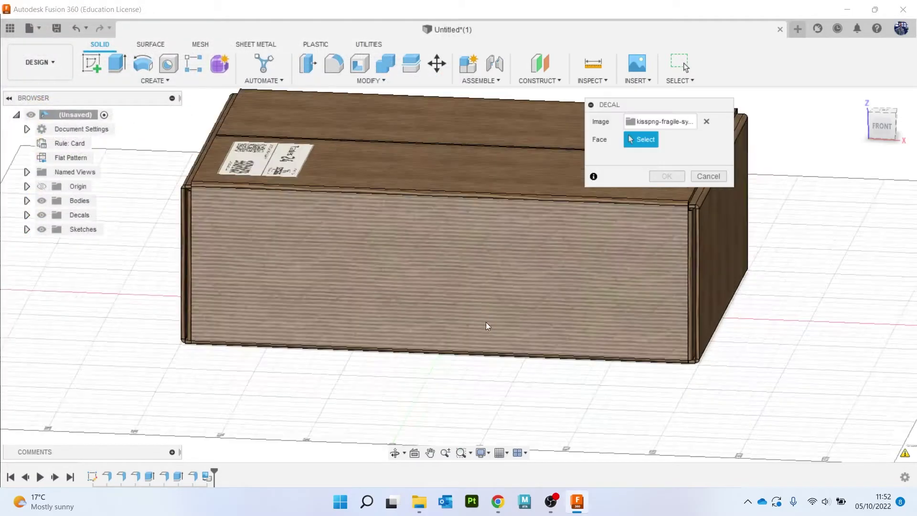
left_click(454, 273)
scroll(525, 277, "up", 2)
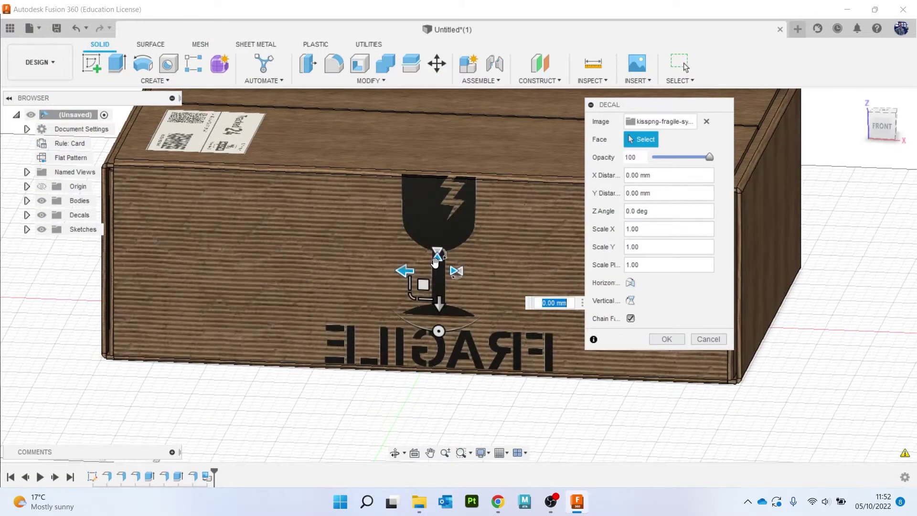
Step: Flip the fragile decal horizontally so its text reads correctly, shrink it around the front face's centre and turn off face chaining
left_click(435, 256)
left_click(436, 258)
left_click(454, 273)
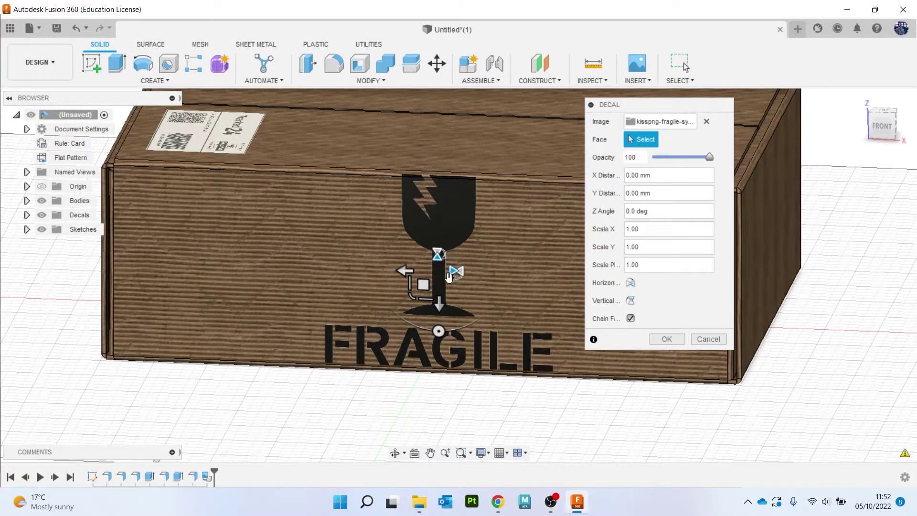
mouse_move(408, 299)
left_mouse_down()
mouse_move(423, 288)
mouse_move(398, 284)
left_mouse_up()
left_click(630, 317)
left_click(678, 342)
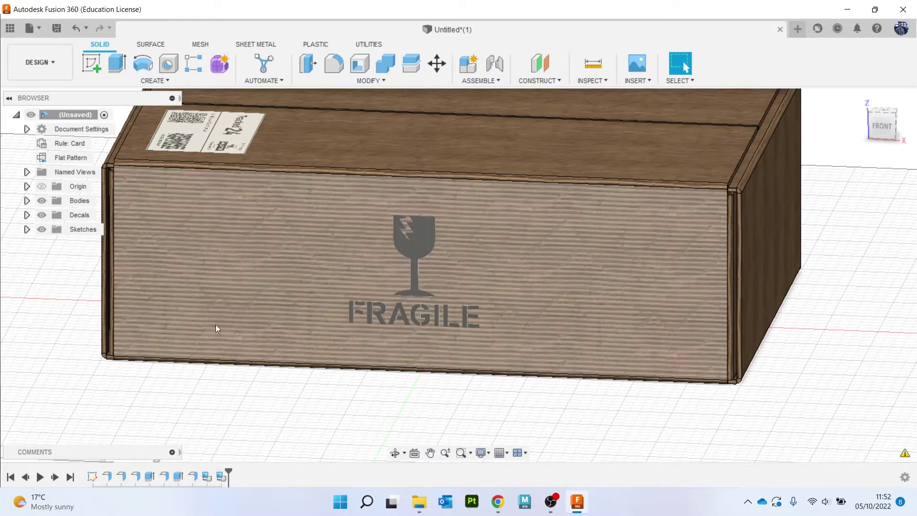
Step: Edit the existing fragile decal and lower its opacity so the print blends into the cardboard
left_click(27, 201)
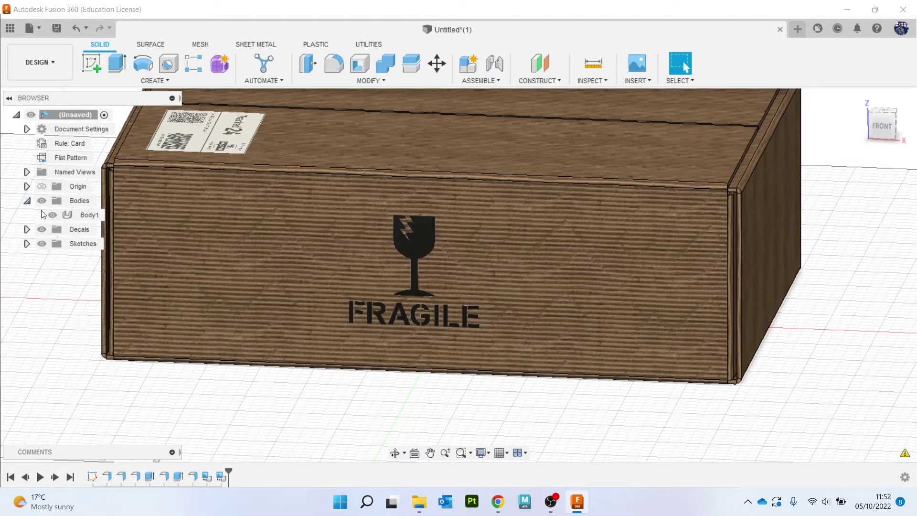
left_click(27, 201)
left_click(27, 215)
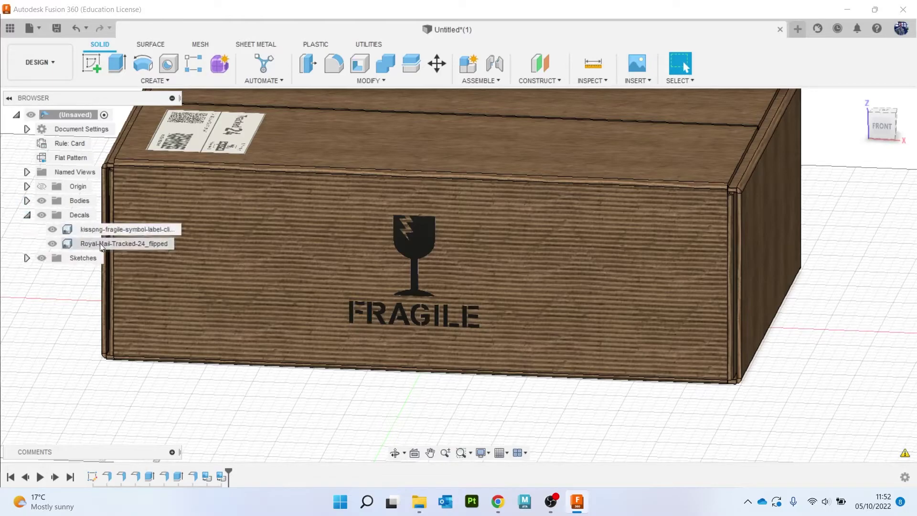
right_click(95, 229)
left_click(127, 253)
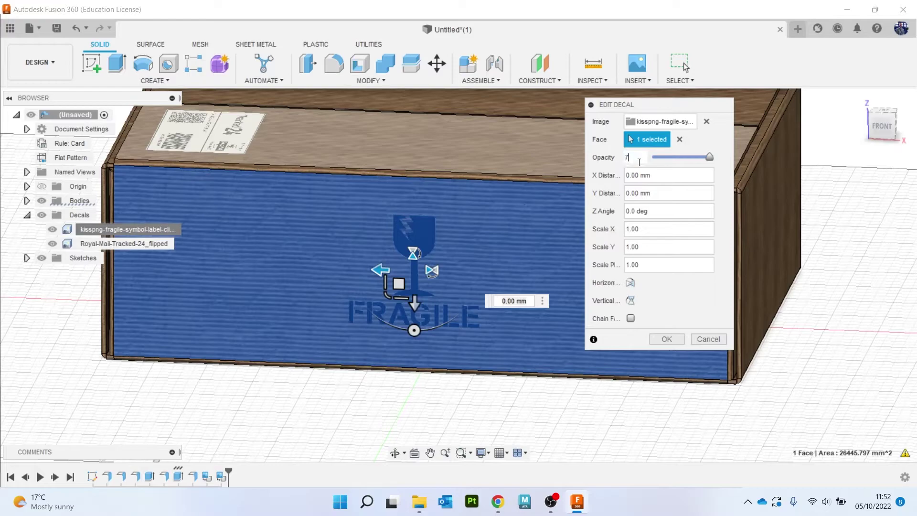
key("Return")
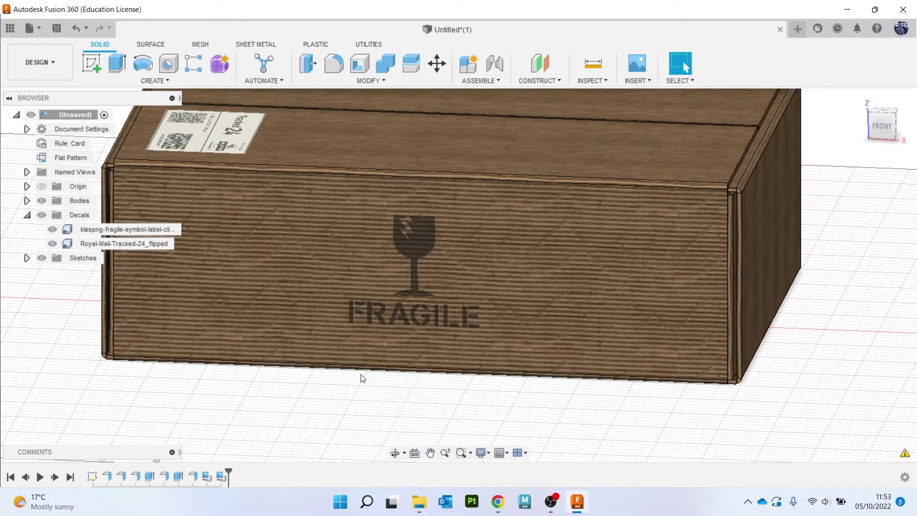
Step: Insert the kisspng-litter-desktop-wallpaper PNG dated 09:16 from Downloads as a decal on the front face and flip it horizontally
left_click(643, 81)
left_click(657, 104)
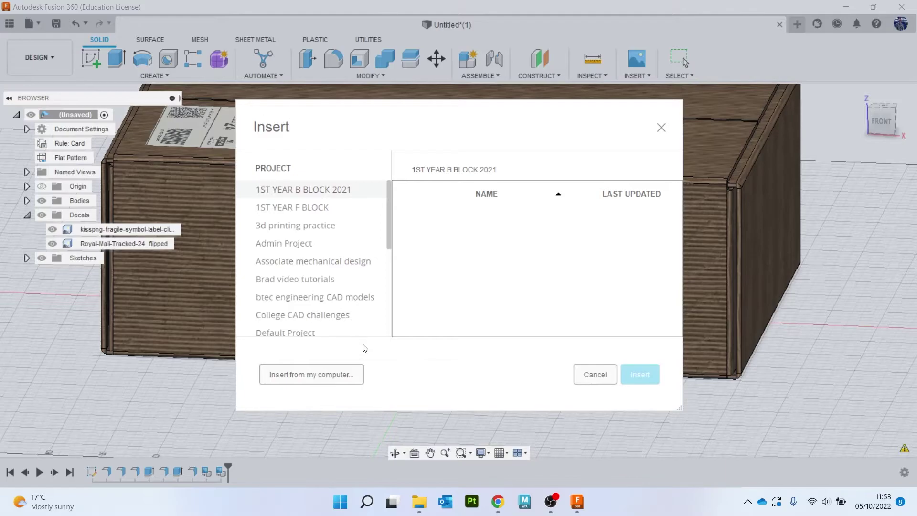
left_click(333, 375)
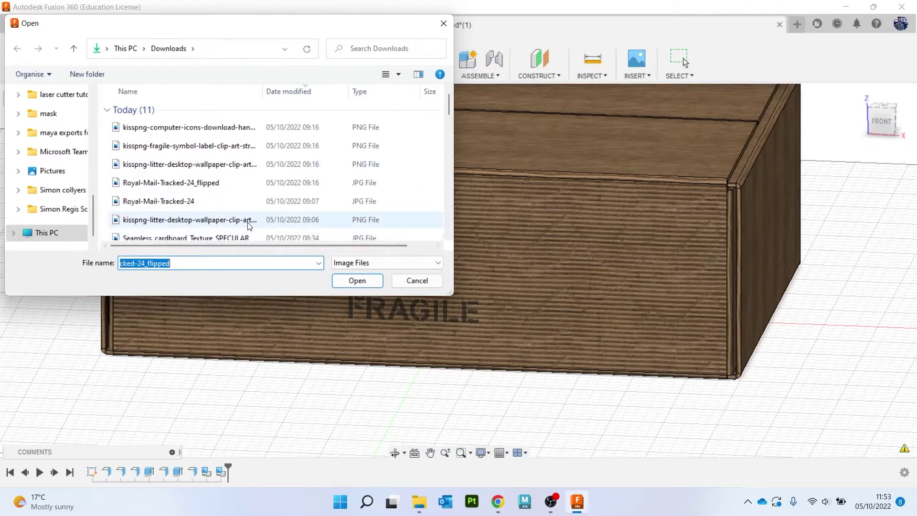
double_click(229, 165)
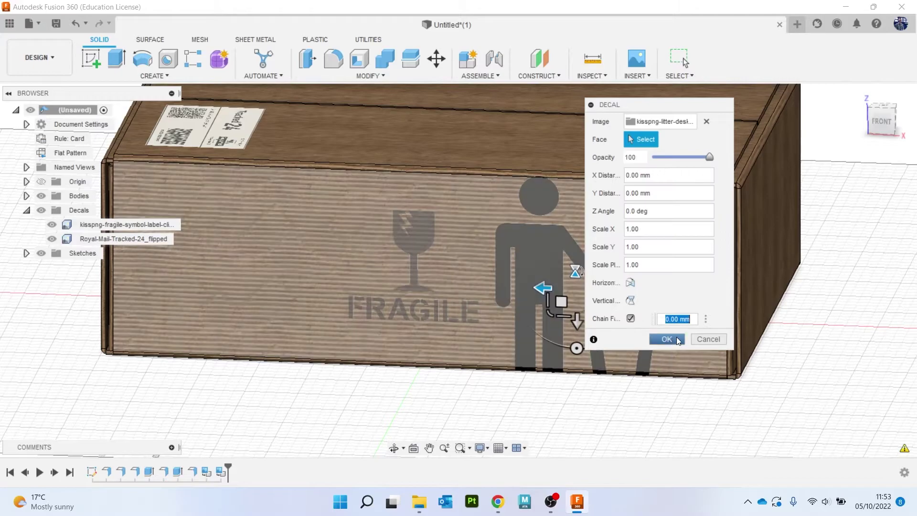
middle_click_drag(487, 305, 323, 282)
left_click(430, 263)
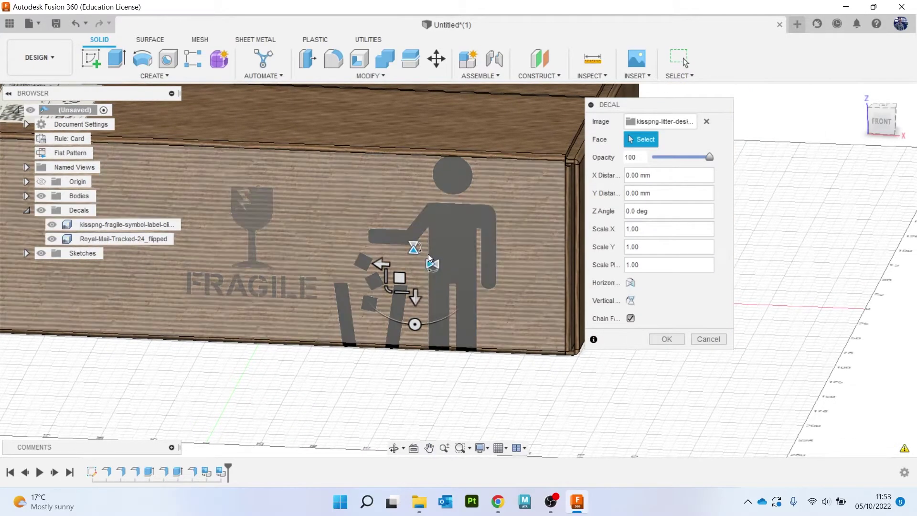
Step: Set the litter decal to 70 opacity without face chaining, then shrink and place it at about X -51.5 mm, Y 18.1 mm
left_click(646, 157)
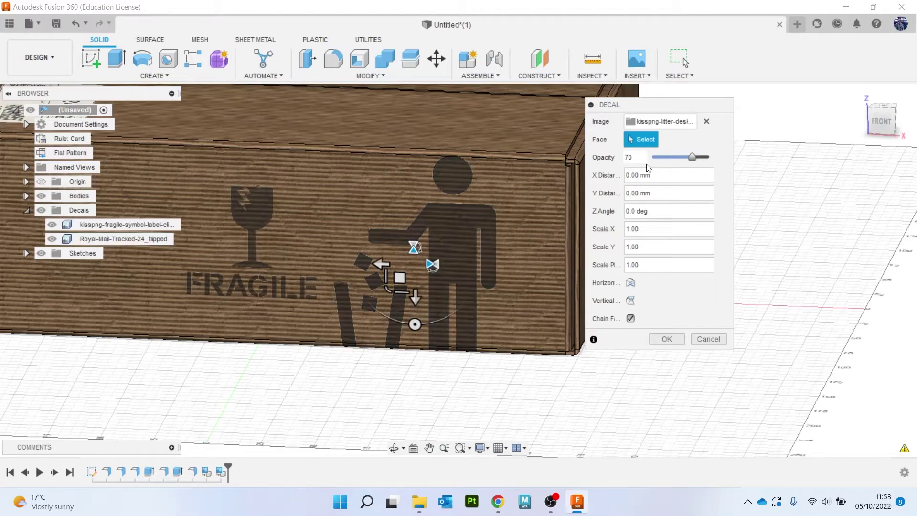
left_click(631, 319)
left_click(558, 303)
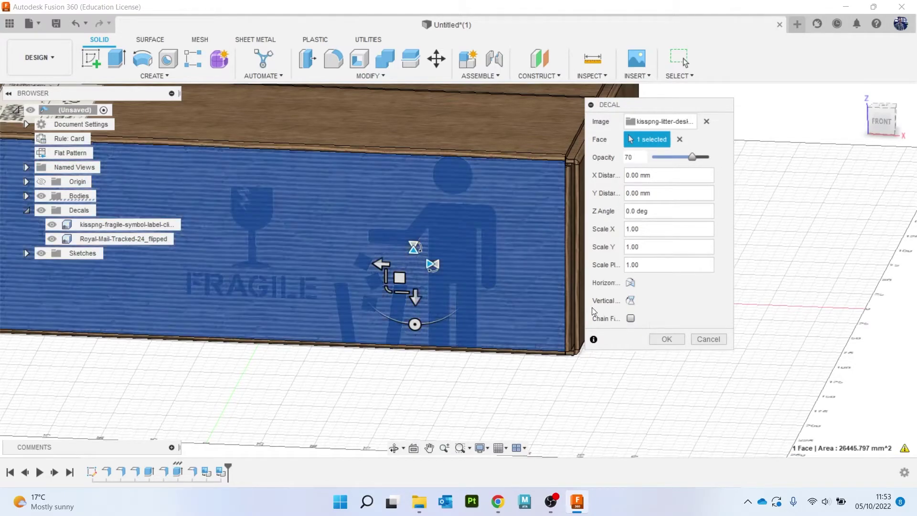
left_click_drag(386, 287, 517, 320)
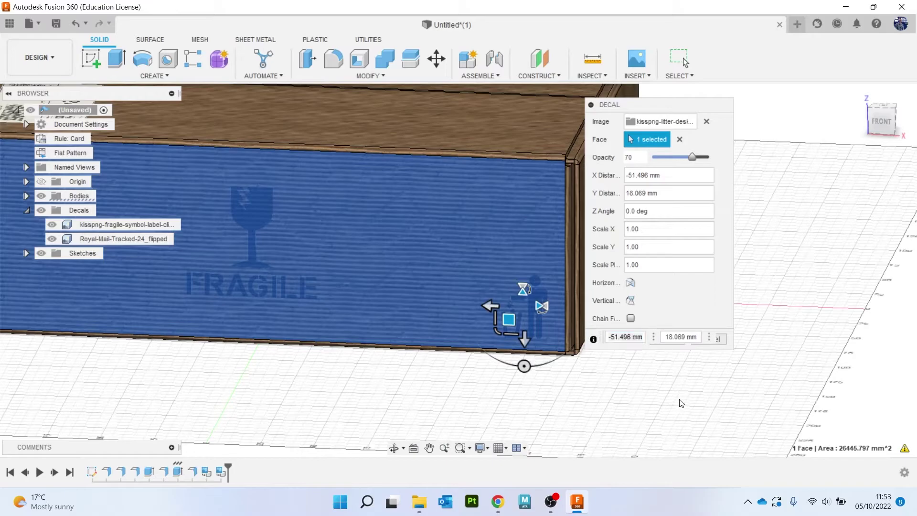
key("Return")
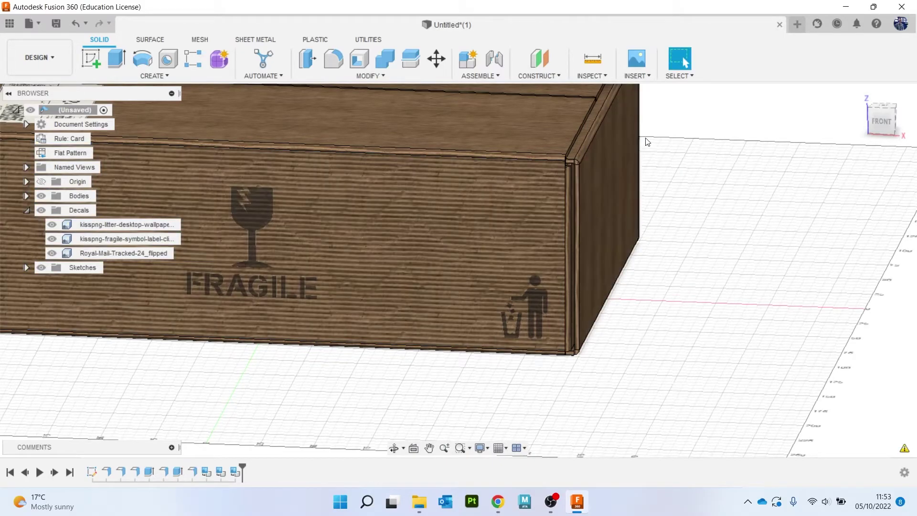
Step: Insert the kisspng-computer-icons-download image from Downloads as a decal on the box's front face
left_click(635, 77)
left_click(688, 101)
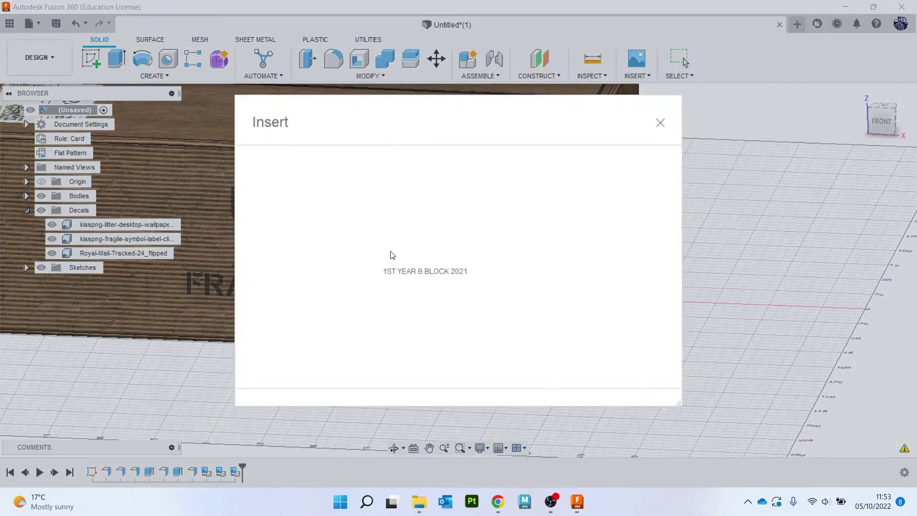
left_click(334, 374)
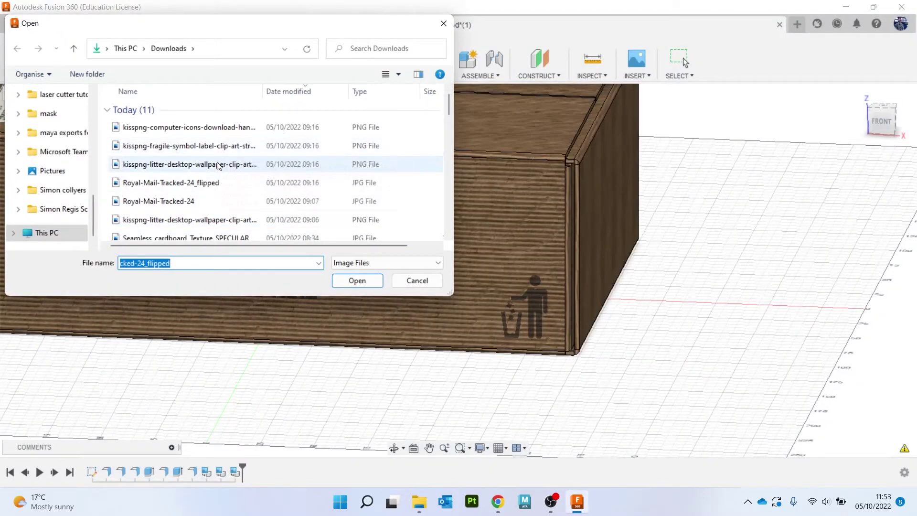
double_click(220, 132)
left_click(405, 228)
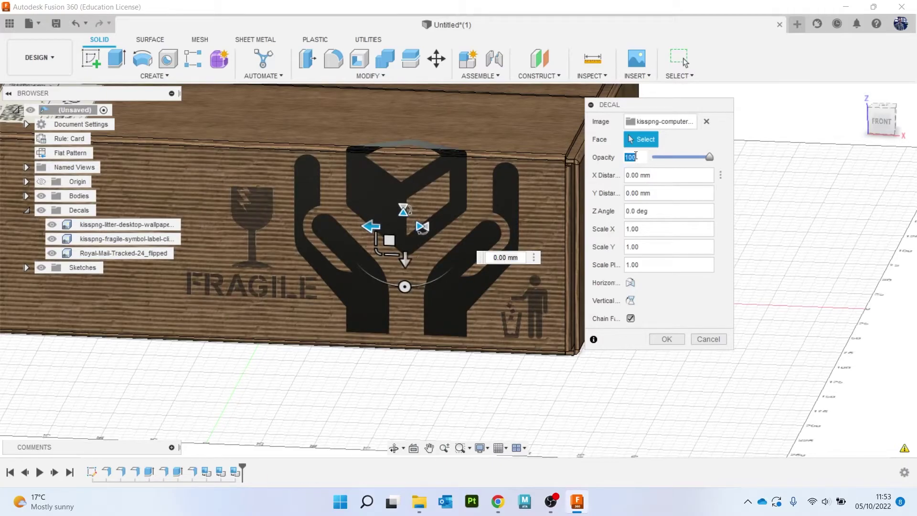
Step: Set the hands decal to 70 opacity without face chaining, then shrink and place it at about X -21.3 mm, Y 34.6 mm
key("Return")
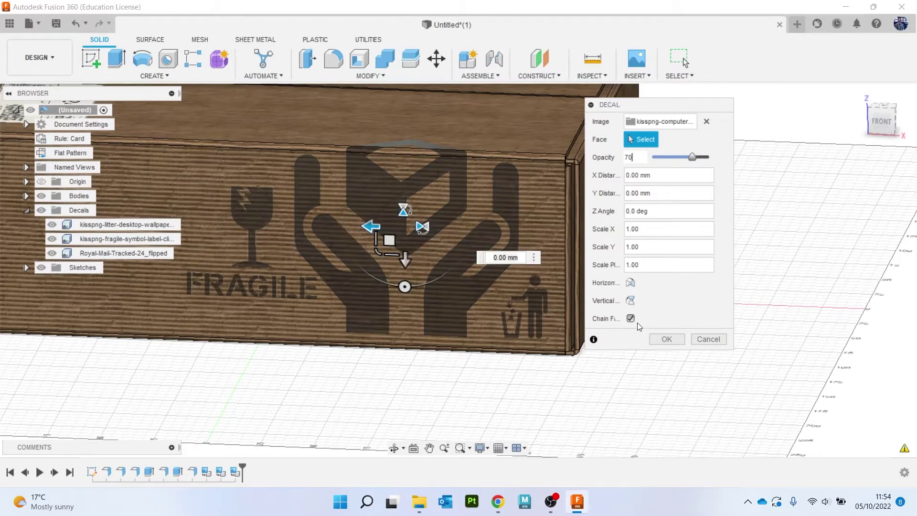
left_click(631, 318)
left_click_drag(378, 253, 435, 314)
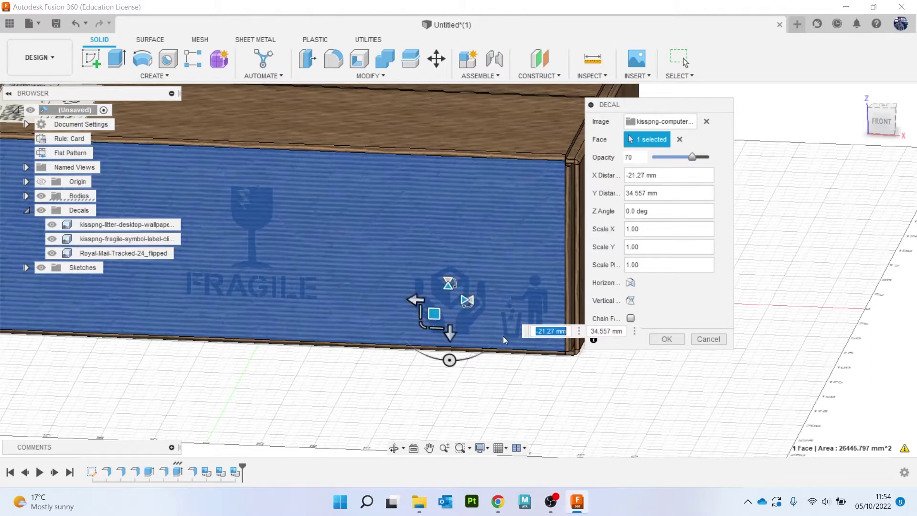
left_click(666, 339)
scroll(563, 342, "down", 3)
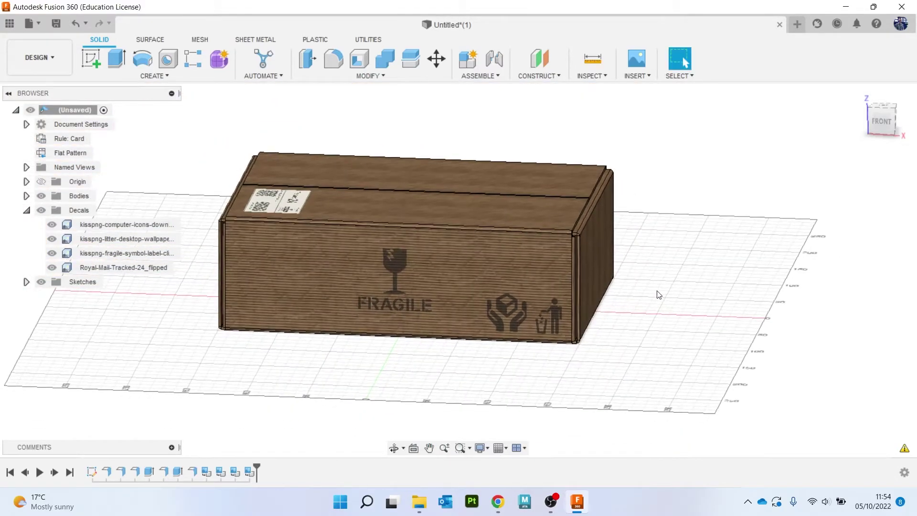
Step: Switch to the Render workspace and open the environment library in the scene settings
left_click(38, 57)
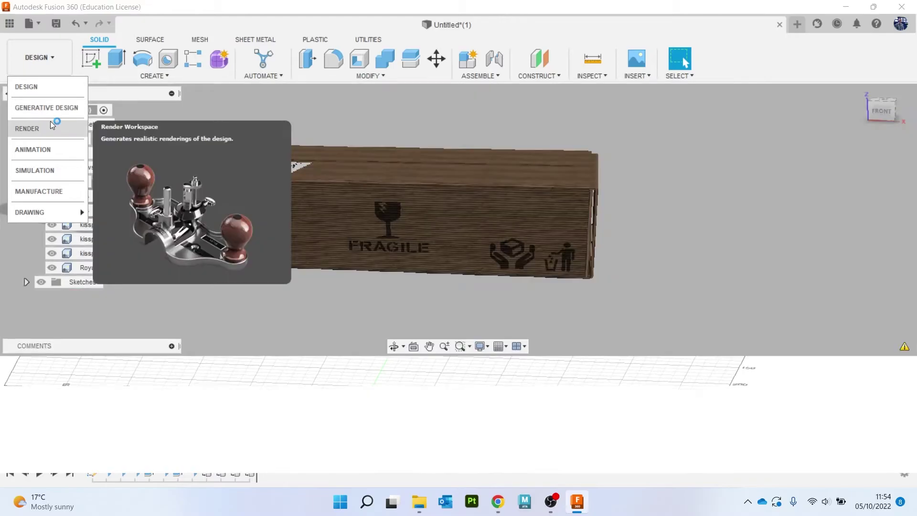
left_click(50, 124)
mouse_move(304, 245)
middle_mouse_down("shift")
mouse_move(311, 287)
mouse_move(272, 241)
mouse_move(282, 244)
middle_mouse_up("shift")
left_click(117, 58)
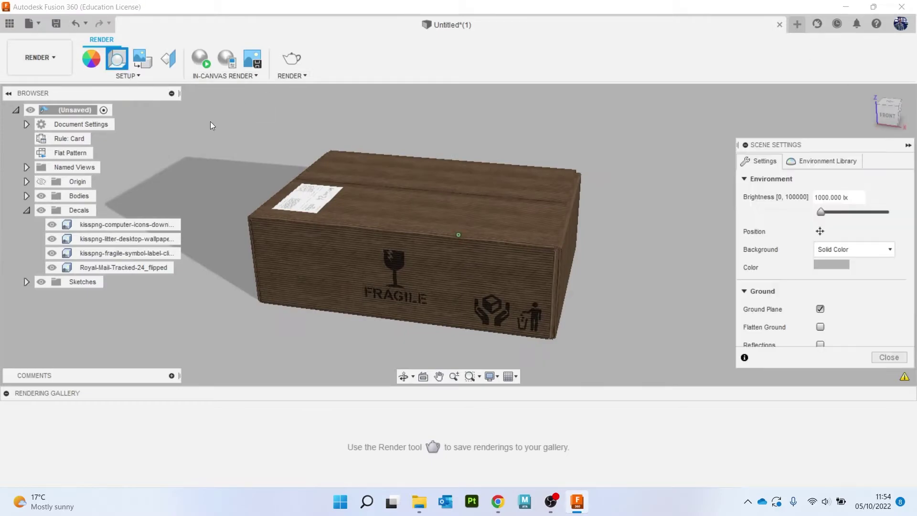
left_click(824, 161)
scroll(829, 286, "down", 5)
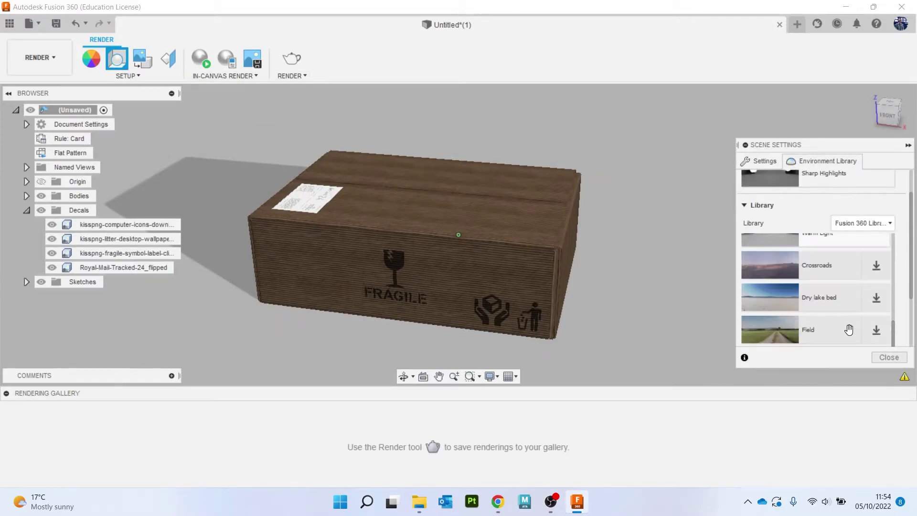
scroll(849, 330, "up", 1)
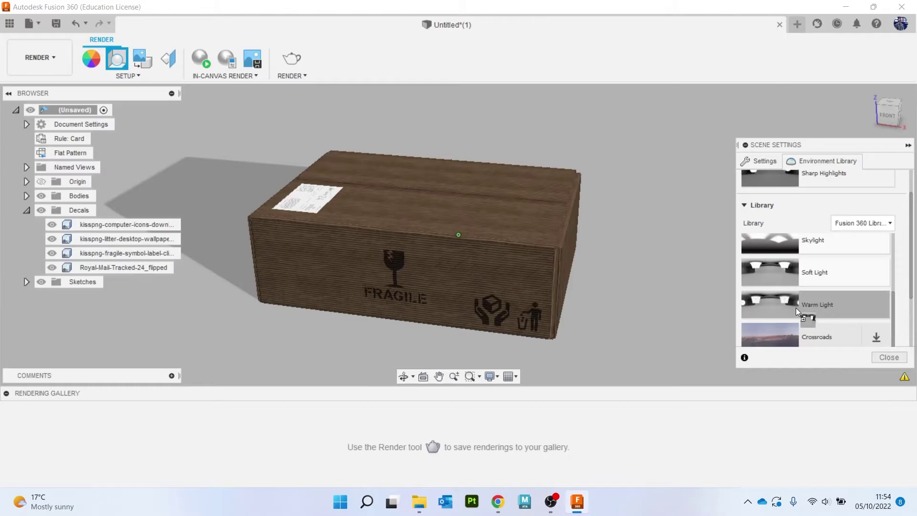
Step: Try the Warm Light, Skylight and Soft Light environments on the box scene
left_click_drag(792, 311, 662, 312)
left_click_drag(888, 120, 888, 109)
scroll(636, 285, "up", 2)
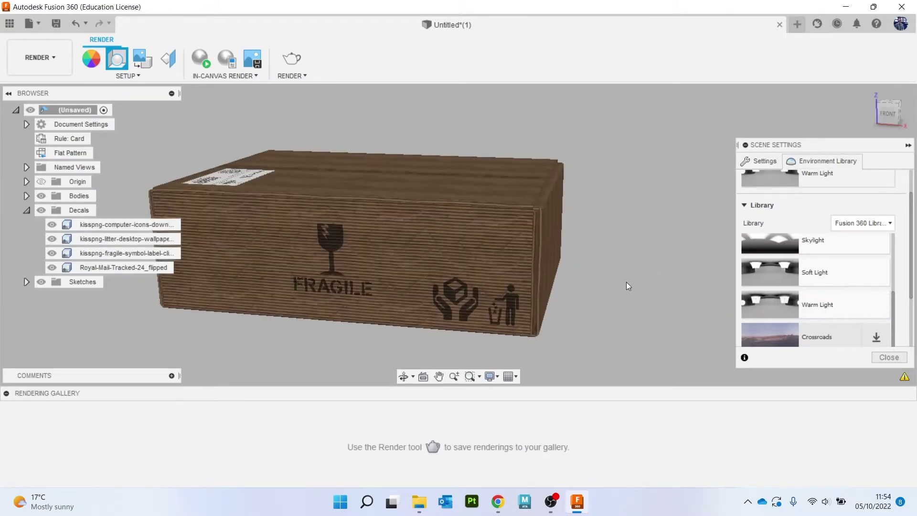
middle_click_drag(603, 286, 666, 292)
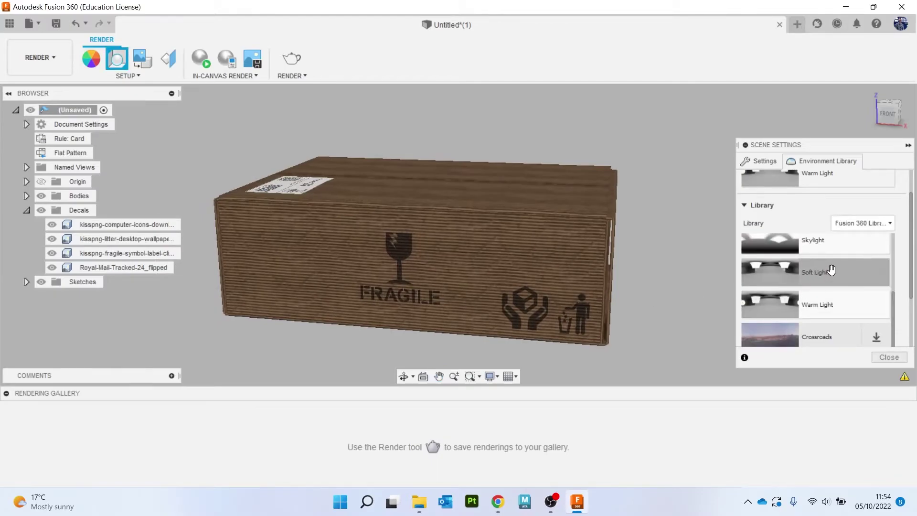
left_click_drag(784, 243, 671, 262)
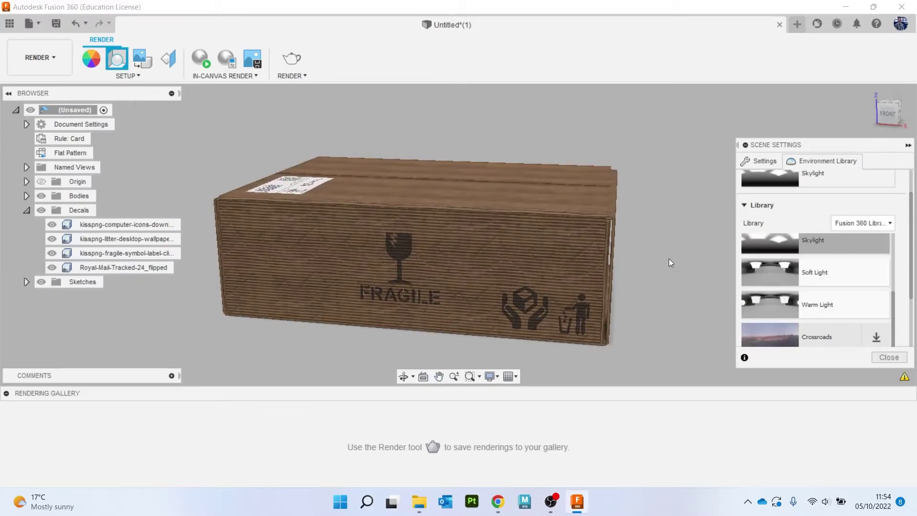
left_click_drag(764, 298, 651, 270)
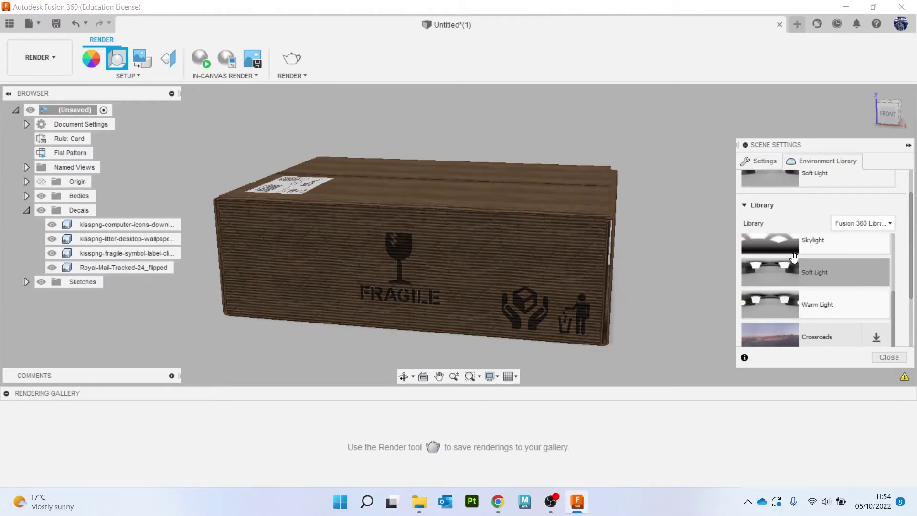
Step: Apply the Skylight environment to the scene and return to the Design workspace
left_click_drag(783, 243, 641, 267)
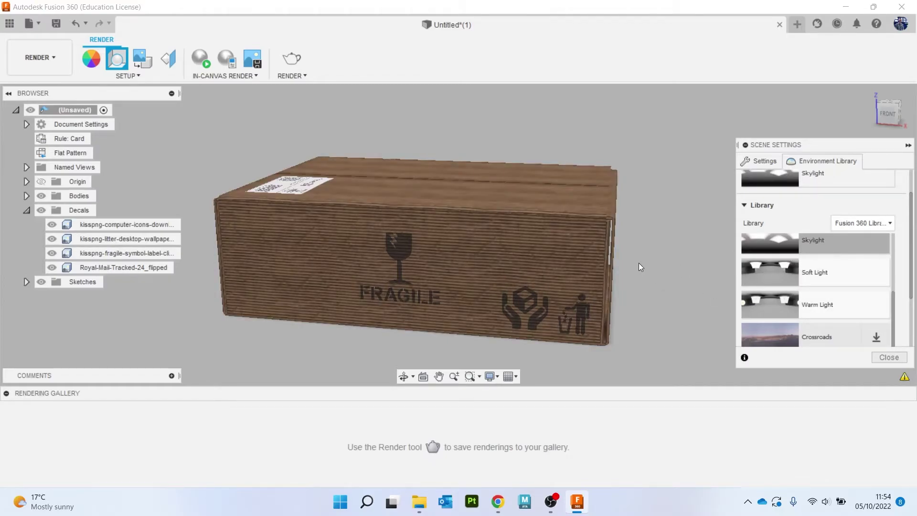
left_click(882, 358)
left_click(65, 67)
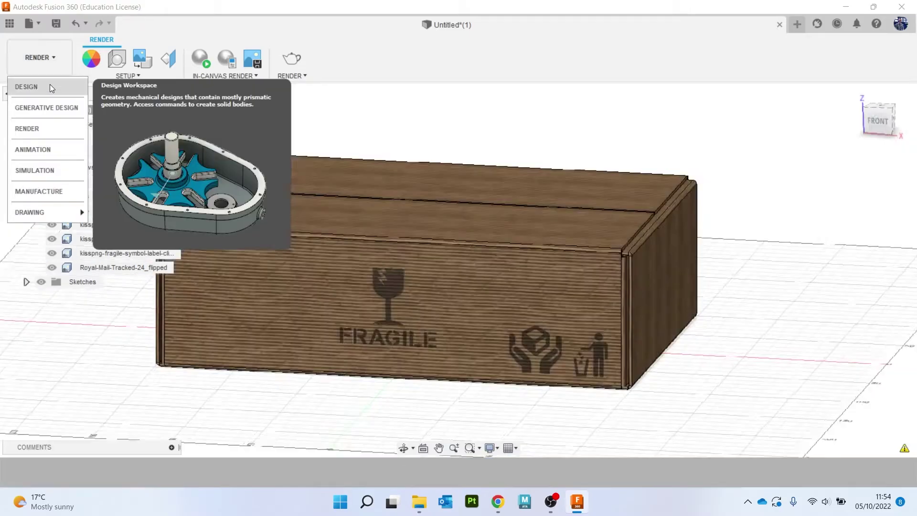
Step: Return to the Design workspace and save the design under the name cardboard box
left_click(52, 84)
left_click(56, 23)
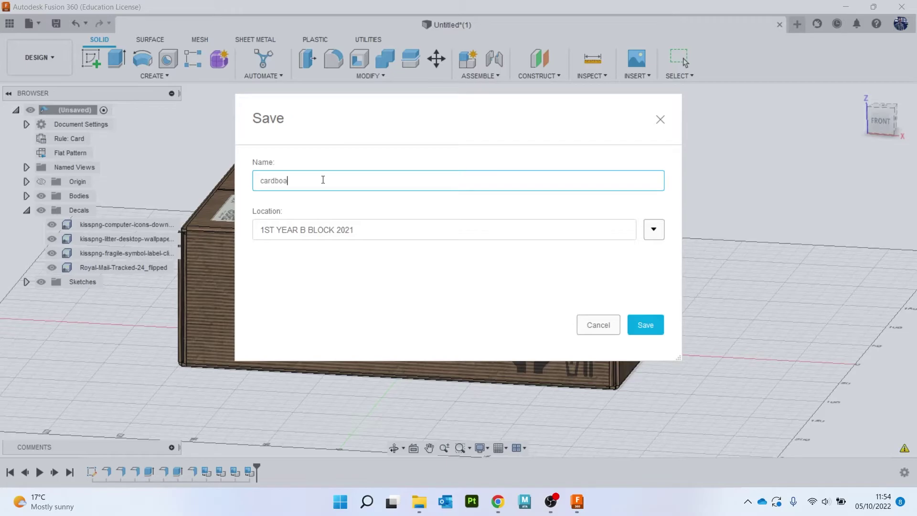
key("Return")
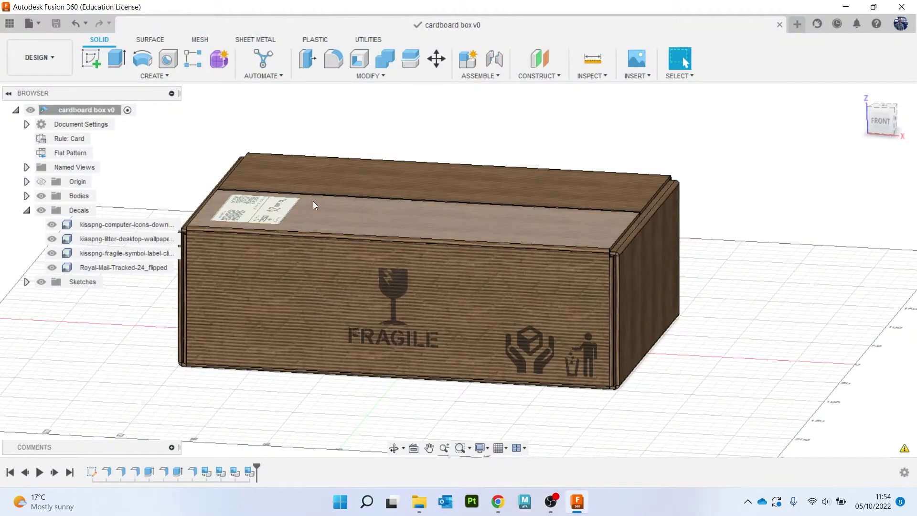
Step: Create a new form in the cardboard box design for modelling on its top
left_click_drag(897, 128, 887, 115)
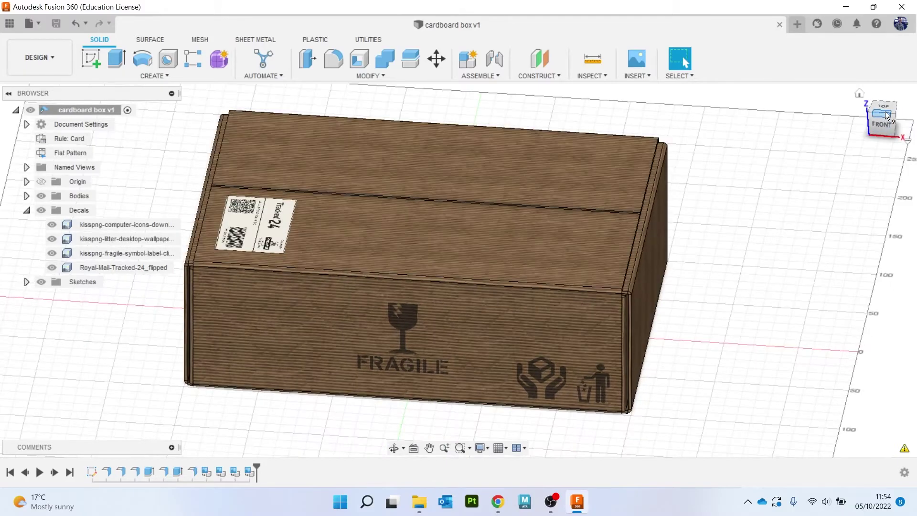
left_click(885, 111)
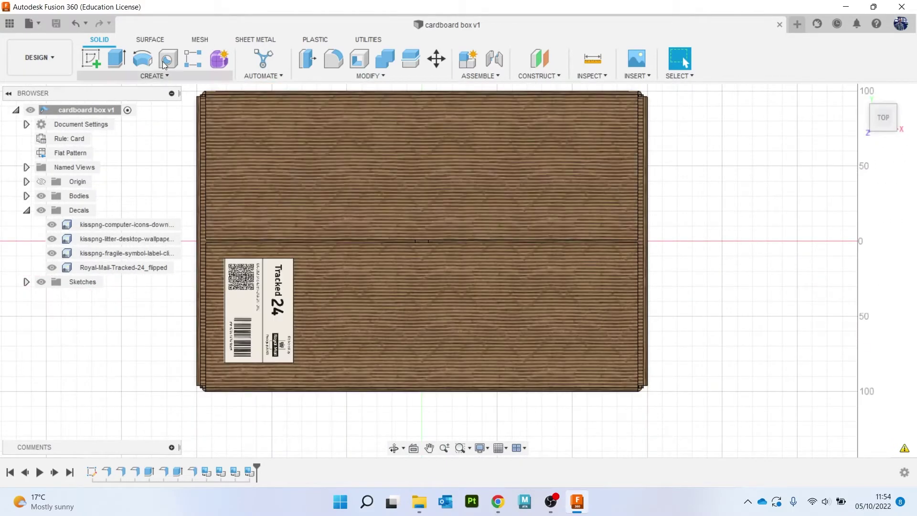
left_click(217, 60)
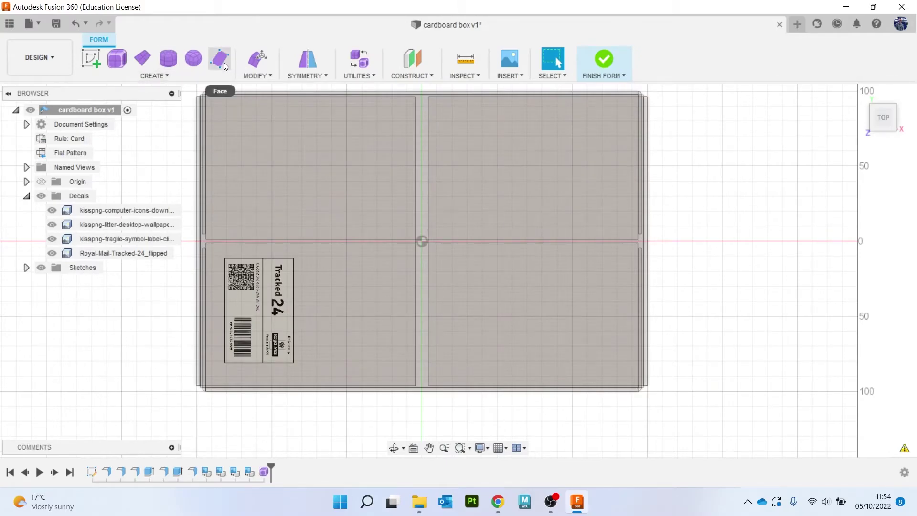
left_click(156, 76)
left_click(100, 116)
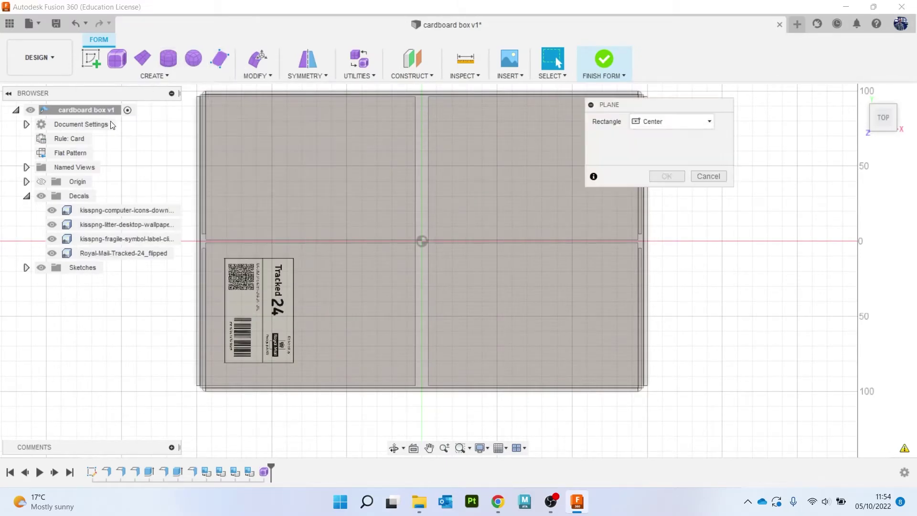
left_click_drag(885, 119, 882, 103)
left_click(312, 131)
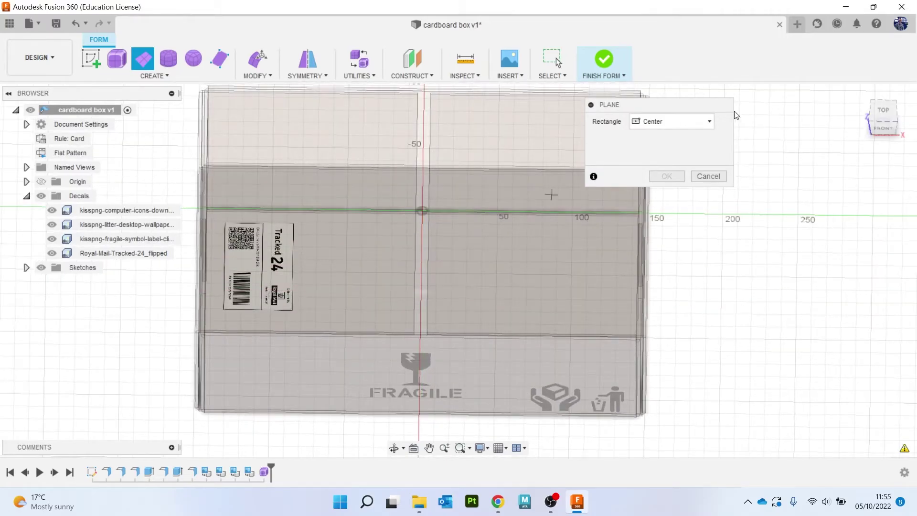
left_click(883, 110)
scroll(221, 248, "up", 3)
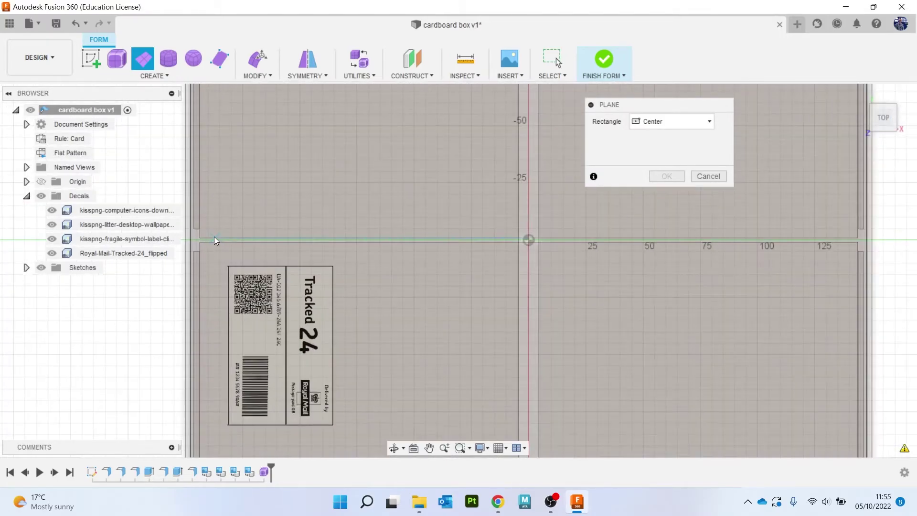
left_click(208, 228)
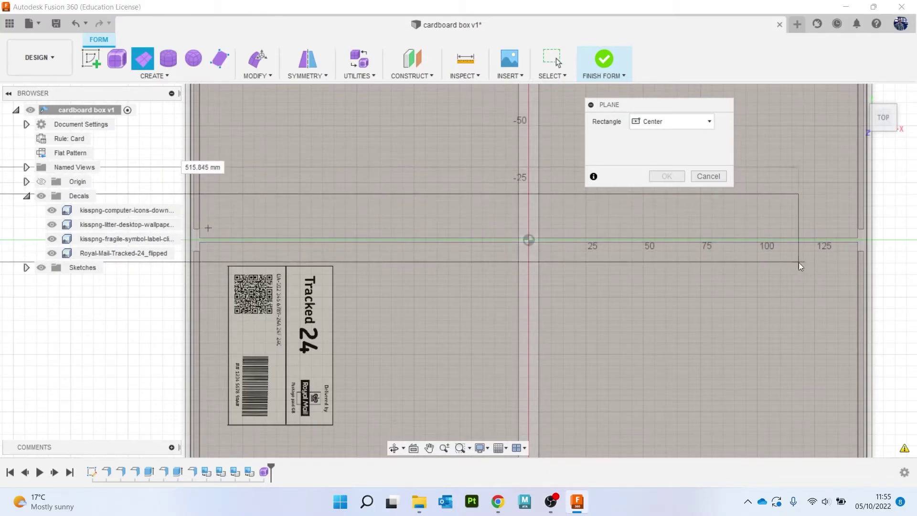
left_click(652, 265)
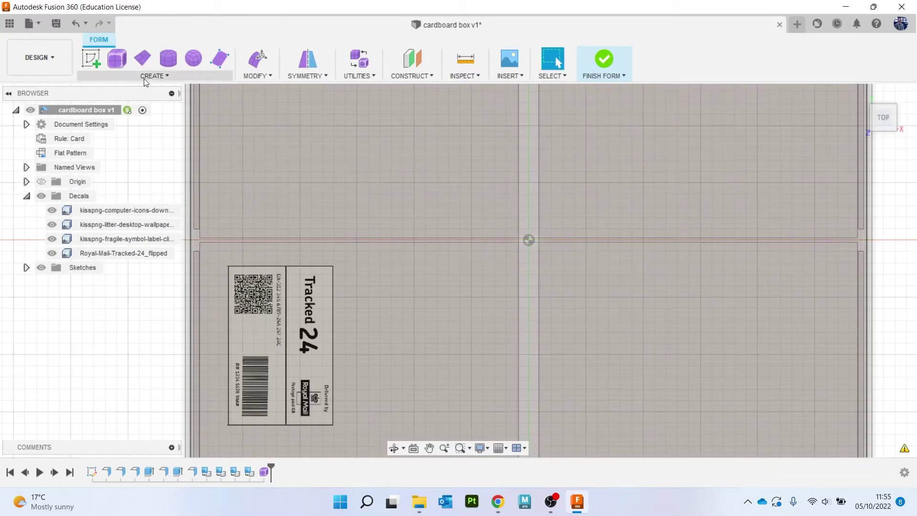
Step: Add a center-rectangle form plane about 276 mm wide and 16 mm long over the box's top seam, then finish the form
left_click(142, 59)
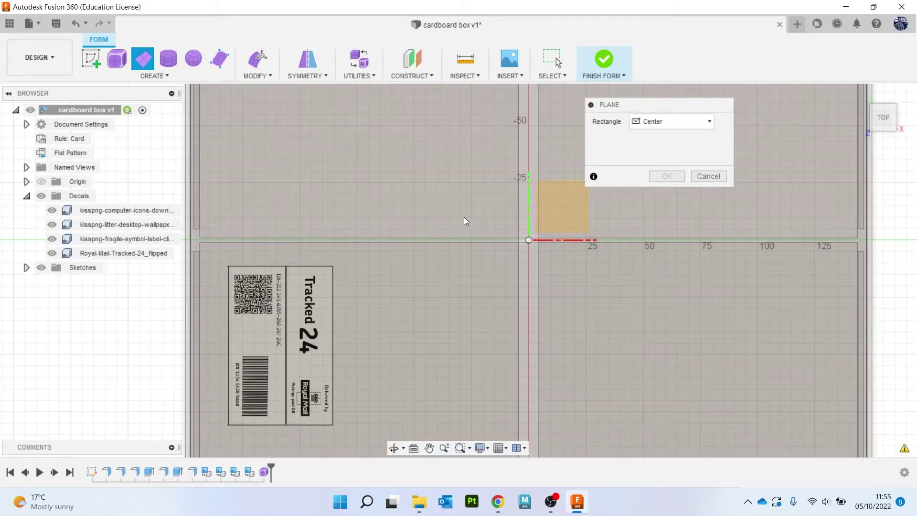
left_click(528, 242)
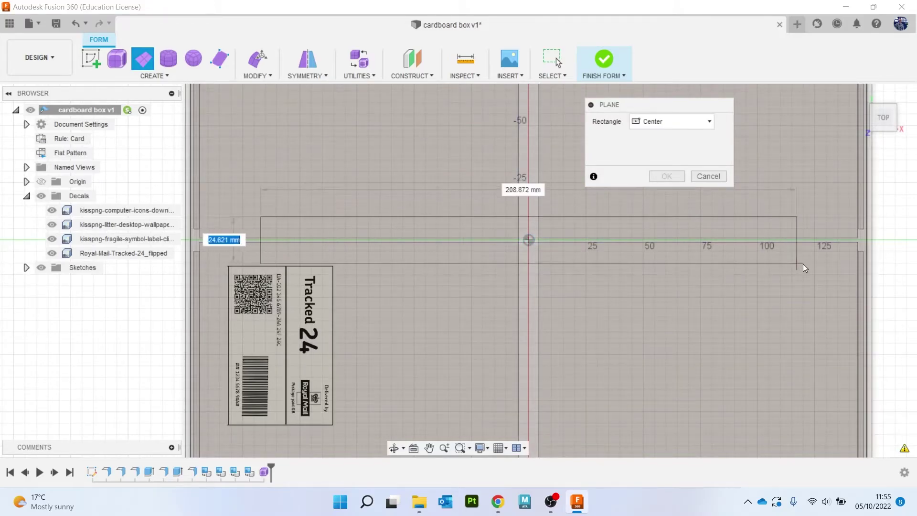
left_click(844, 259)
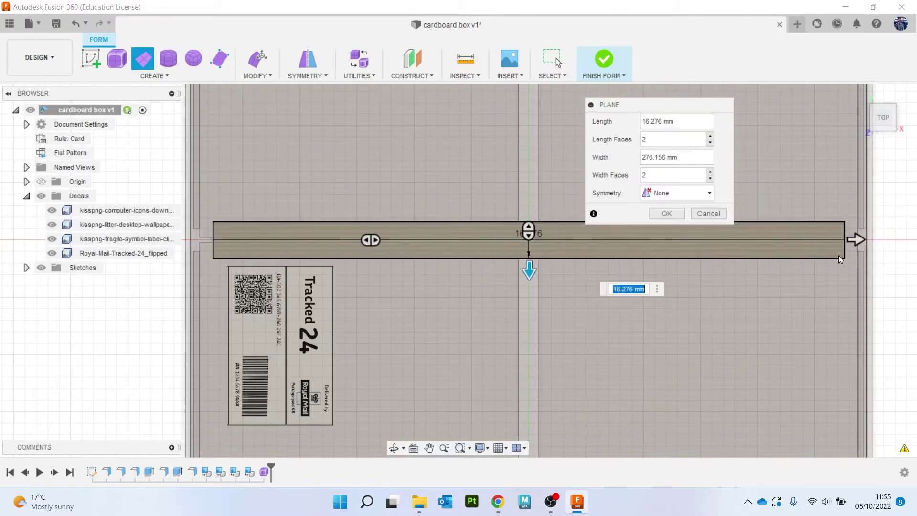
left_click_drag(887, 123, 883, 95)
left_click(666, 213)
scroll(659, 220, "down", 3)
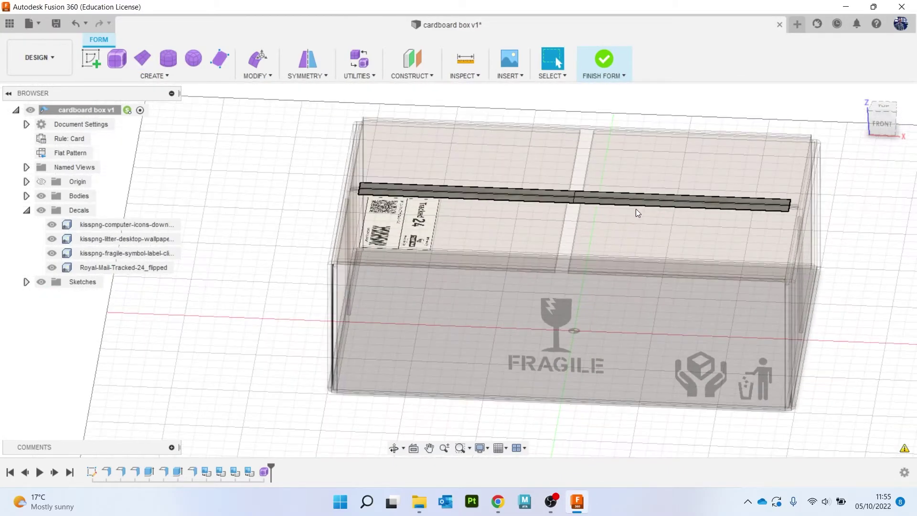
left_click(604, 61)
Step: Reopen the seam strip's form, thicken the strip by 0.1 mm with the Sharp type in the Normal direction, and finish the form
scroll(494, 243, "up", 5)
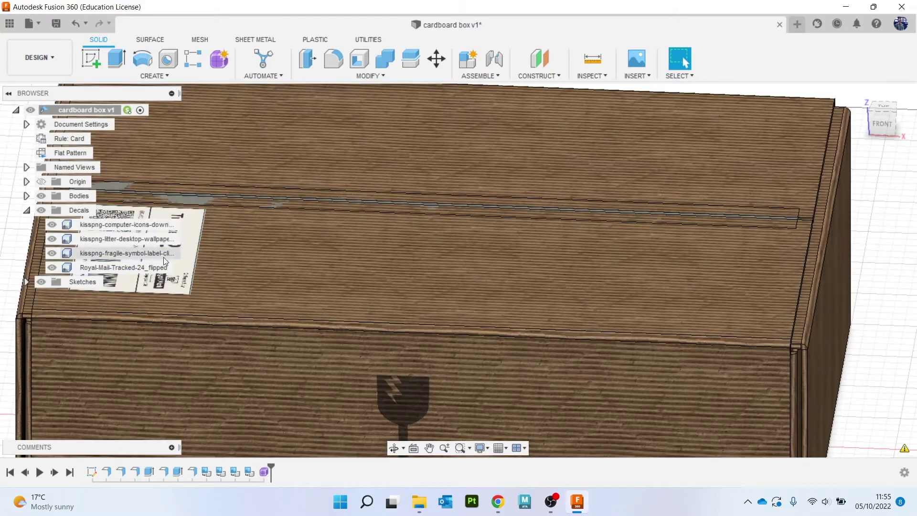
middle_click_drag(301, 226, 410, 242)
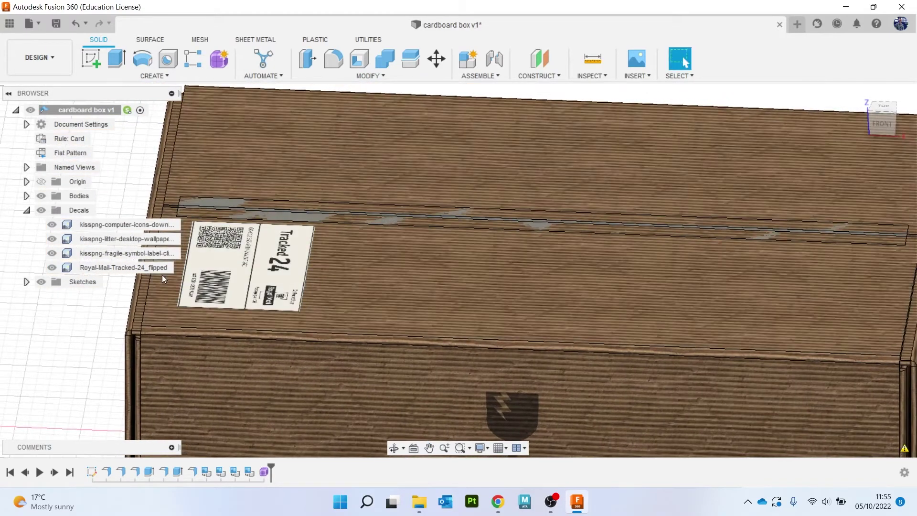
left_click(26, 196)
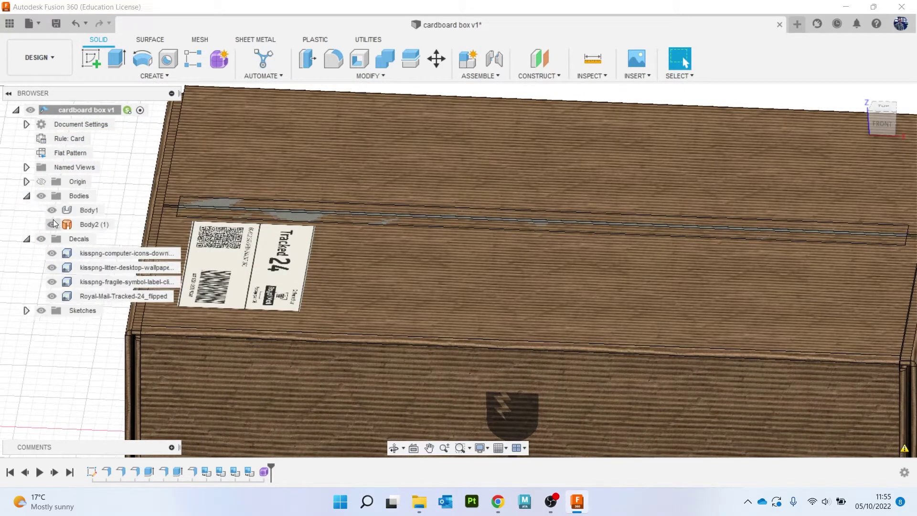
left_click(90, 224)
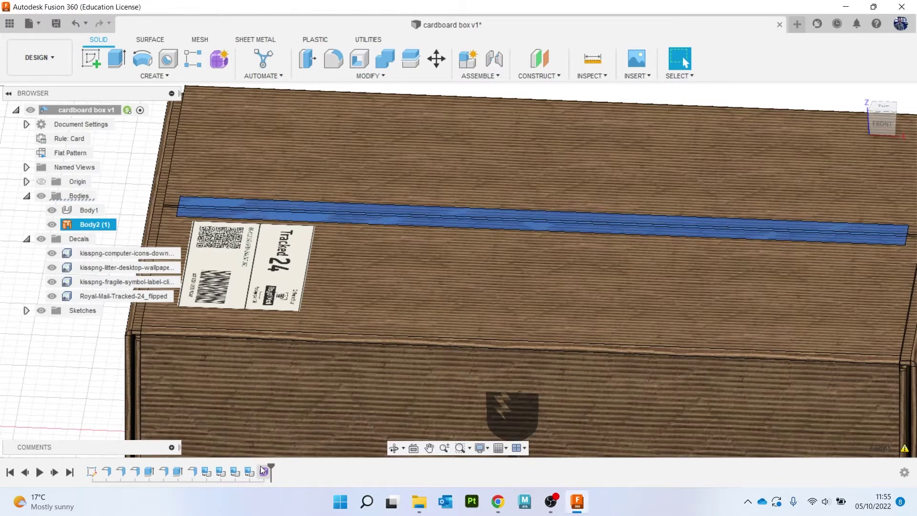
right_click(263, 471)
left_click(289, 362)
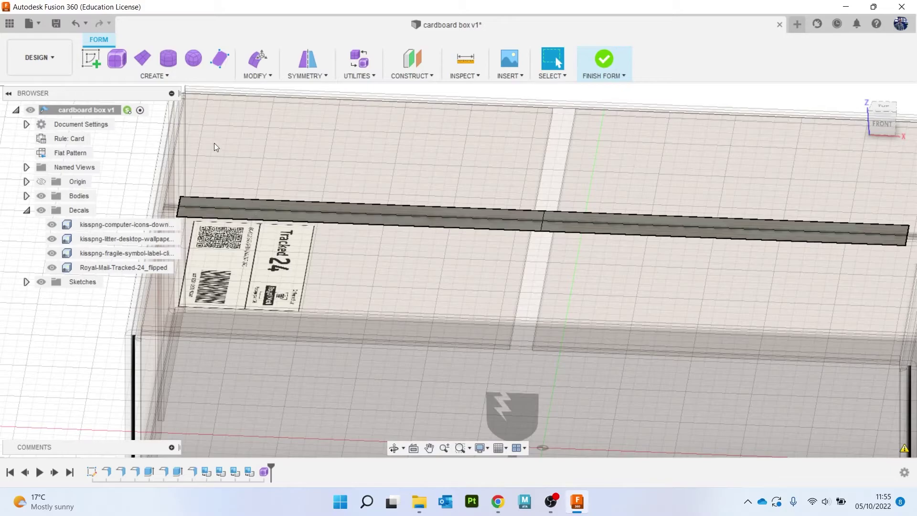
left_click(257, 76)
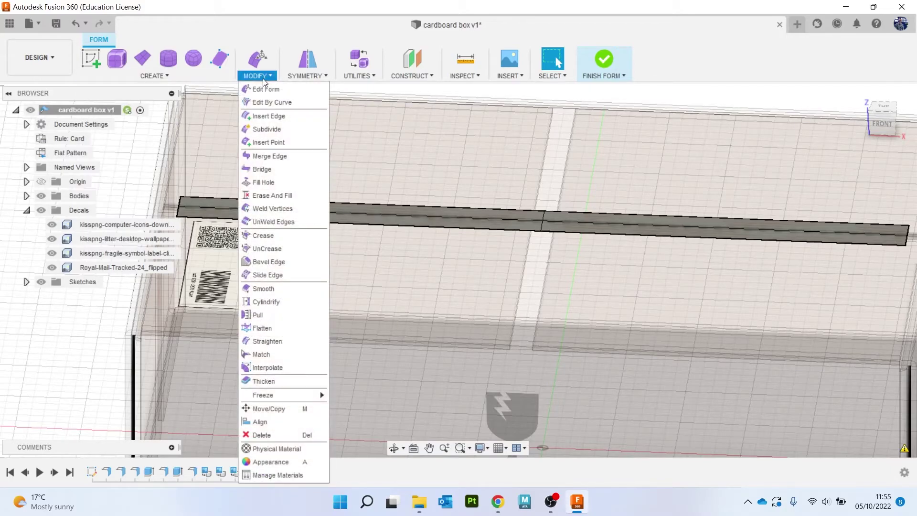
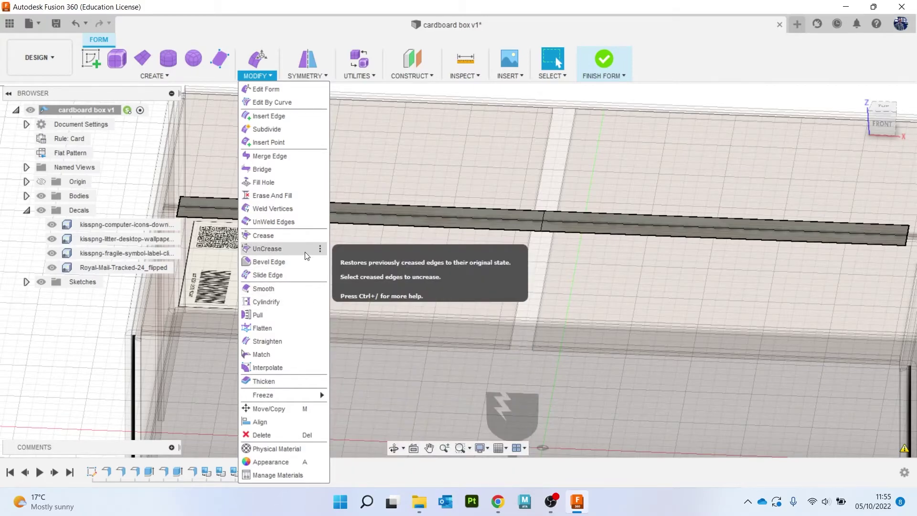
left_click(306, 381)
left_click(303, 210)
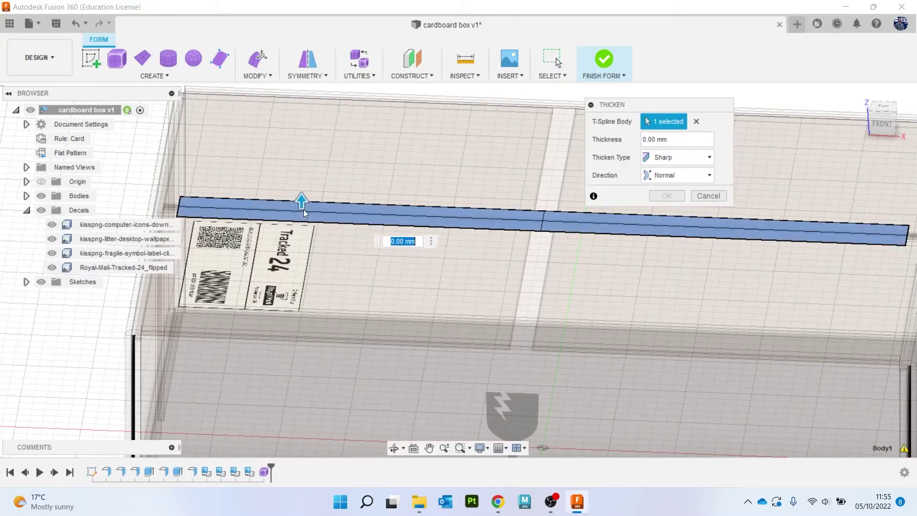
type(".1")
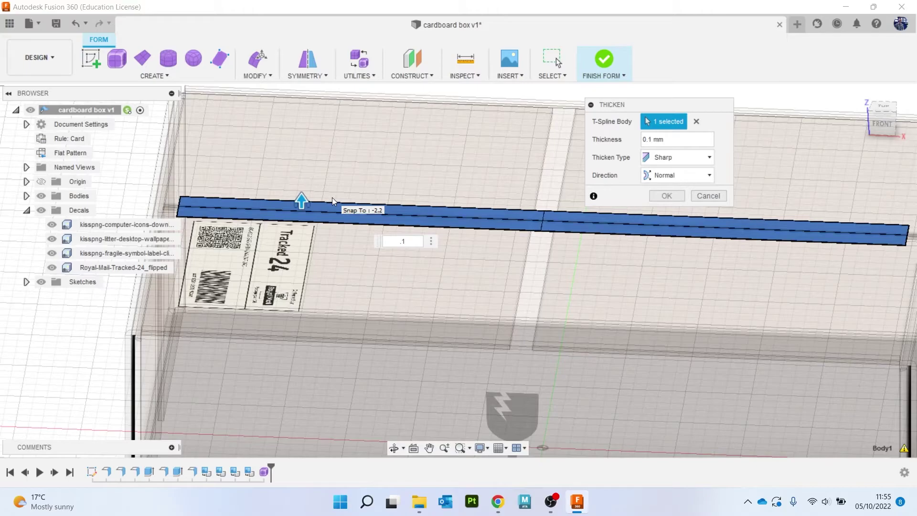
key("Return")
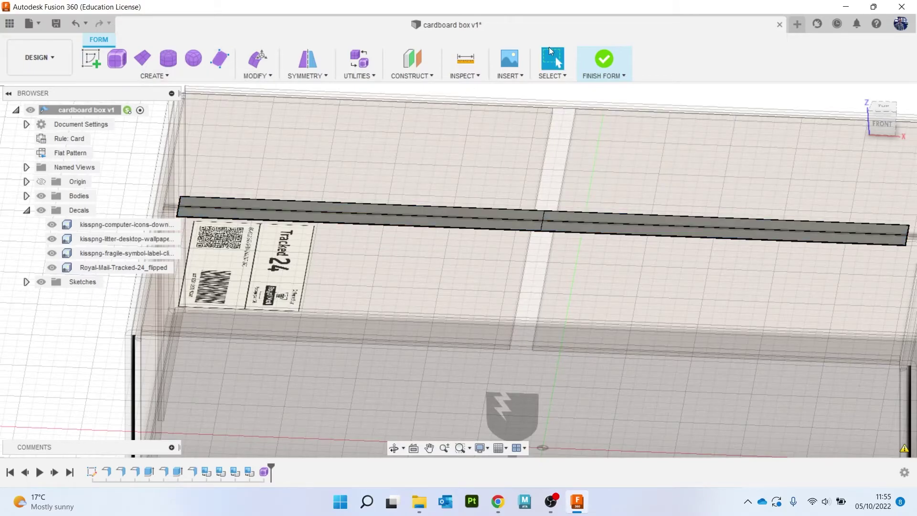
left_click(604, 59)
Step: Apply the transparent plastic appearance Acrylic (Clear) to the tape strip along the box's top seam
scroll(509, 277, "down", 2)
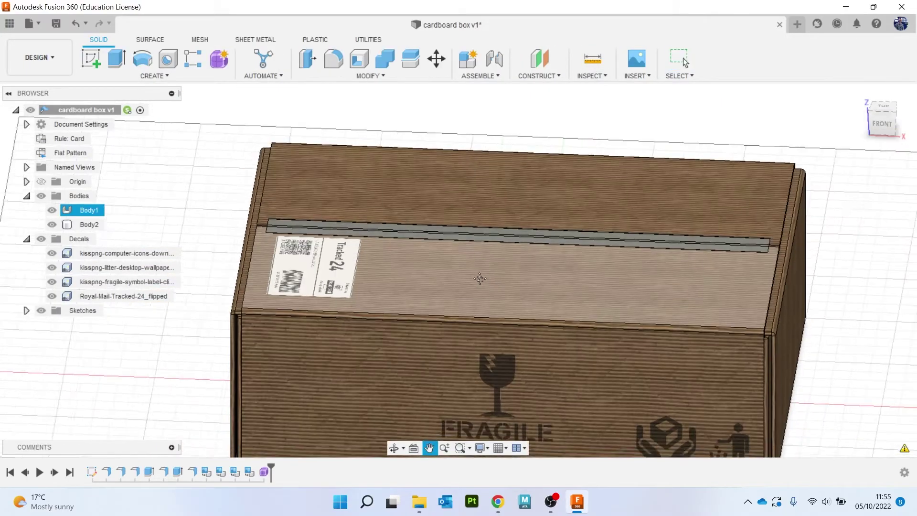
scroll(529, 249, "up", 4)
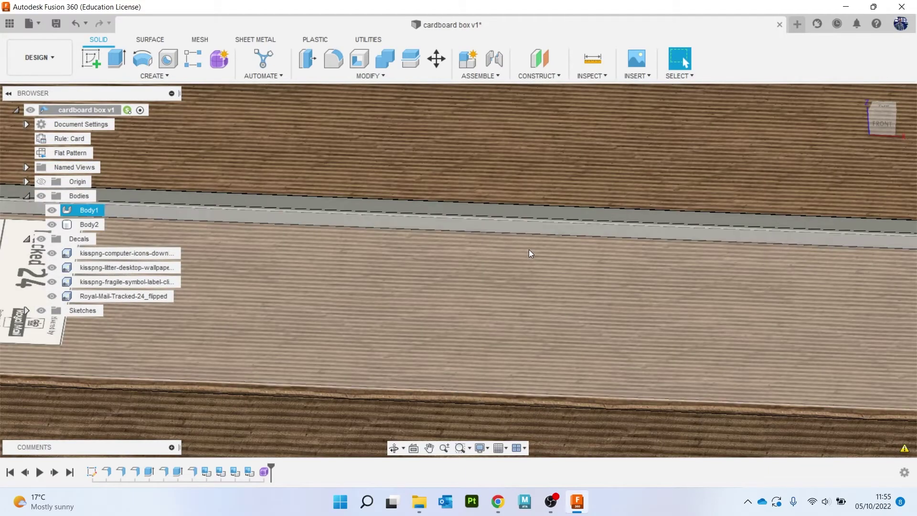
key("a")
left_click(612, 245)
scroll(655, 349, "down", 2)
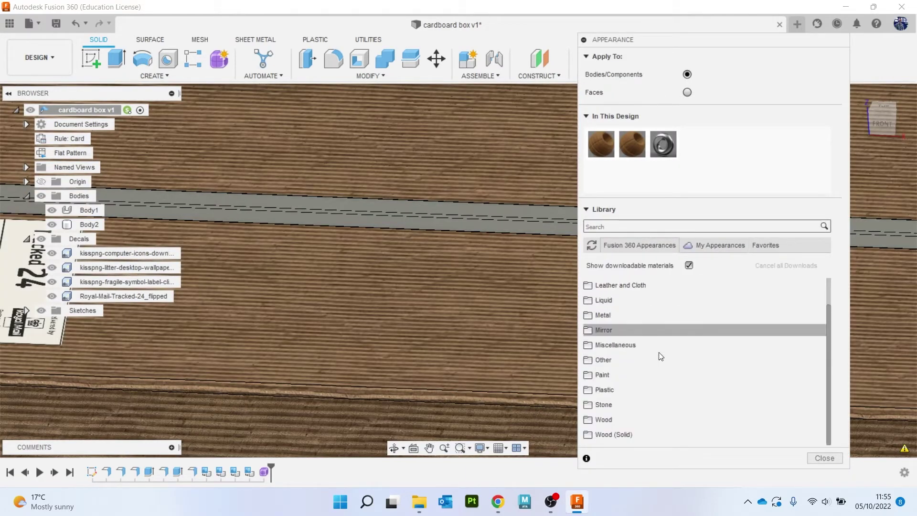
left_click(645, 389)
scroll(645, 382, "down", 5)
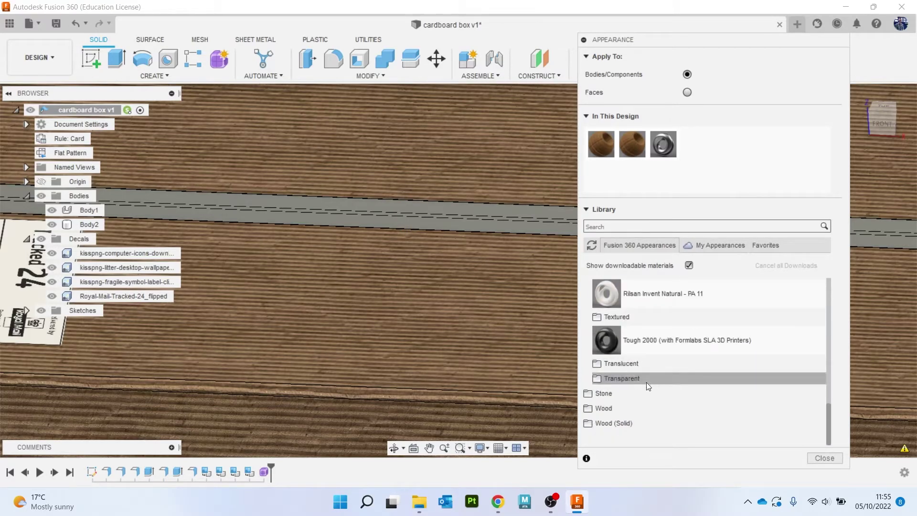
left_click(646, 382)
left_click_drag(654, 400, 456, 228)
scroll(316, 277, "down", 3)
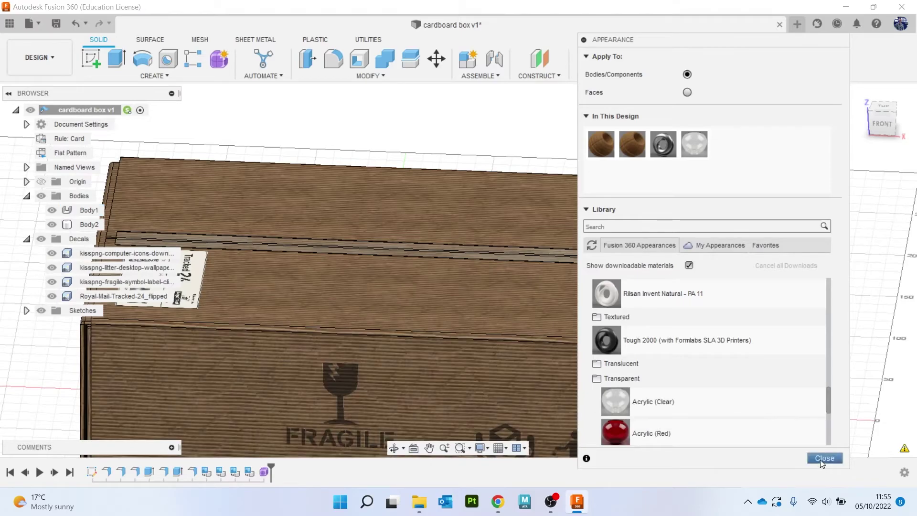
left_click(825, 458)
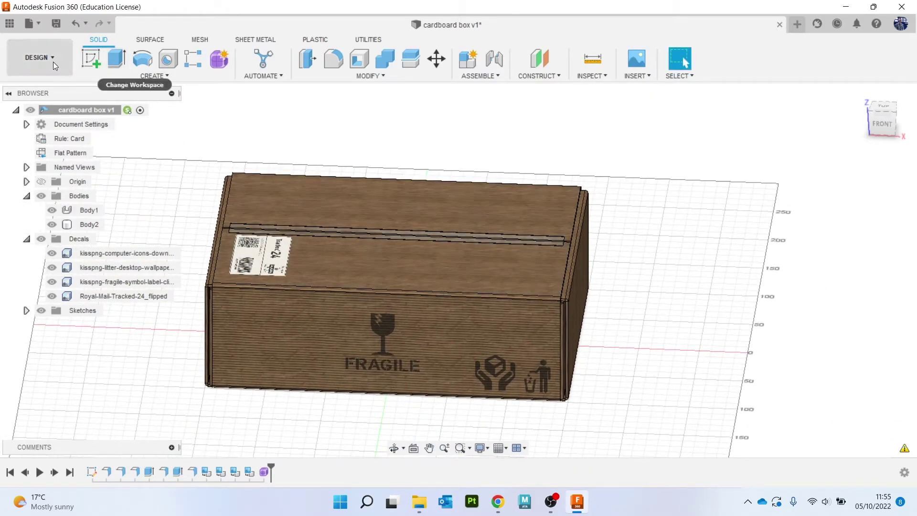
Step: Switch to the Render workspace and examine how the clear tape strip looks on the box
left_click(53, 61)
left_click(58, 127)
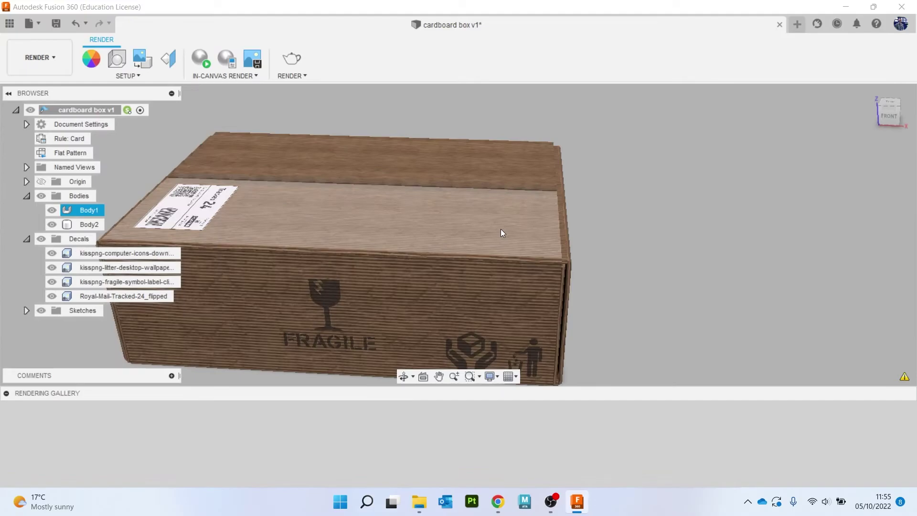
scroll(663, 256, "down", 4)
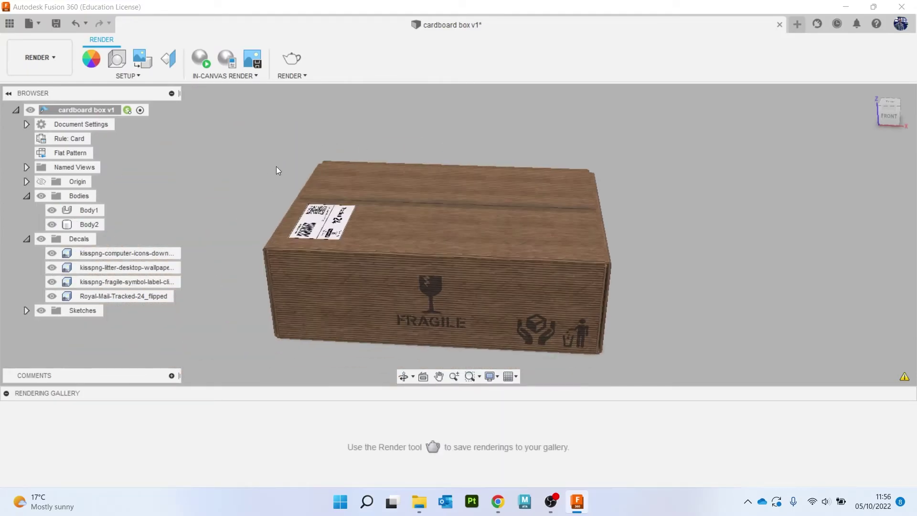
Step: In the Design workspace, create a form with a center-rectangle plane about 13 by 65 mm, 4 by 3 faces, over the box's front right vertical edge
left_click(40, 57)
left_click(48, 86)
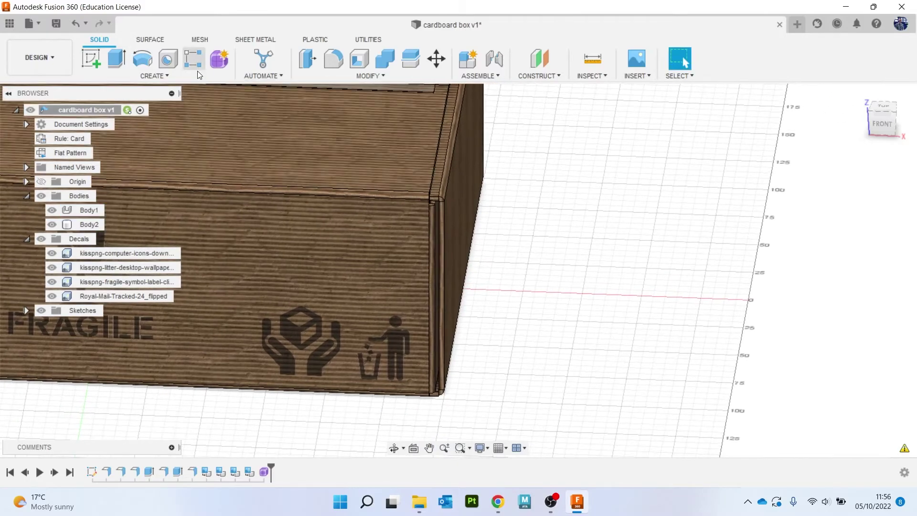
left_click(225, 61)
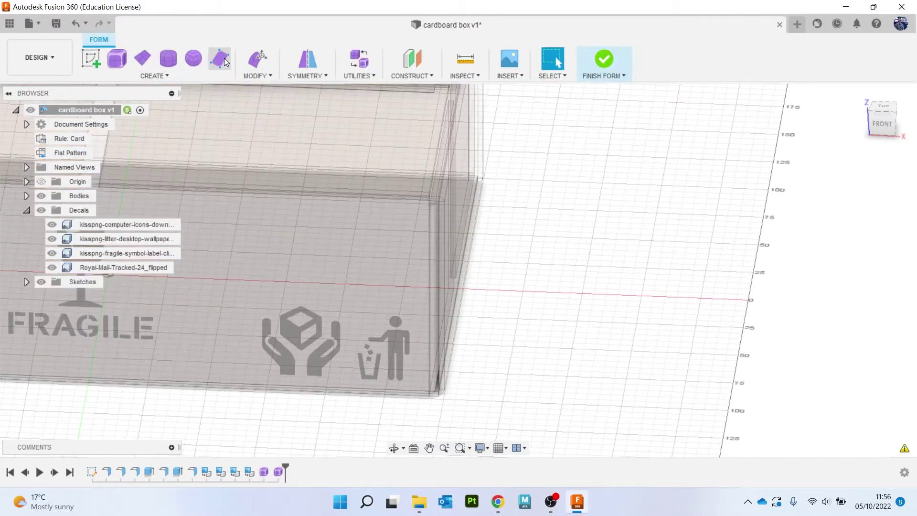
left_click(144, 64)
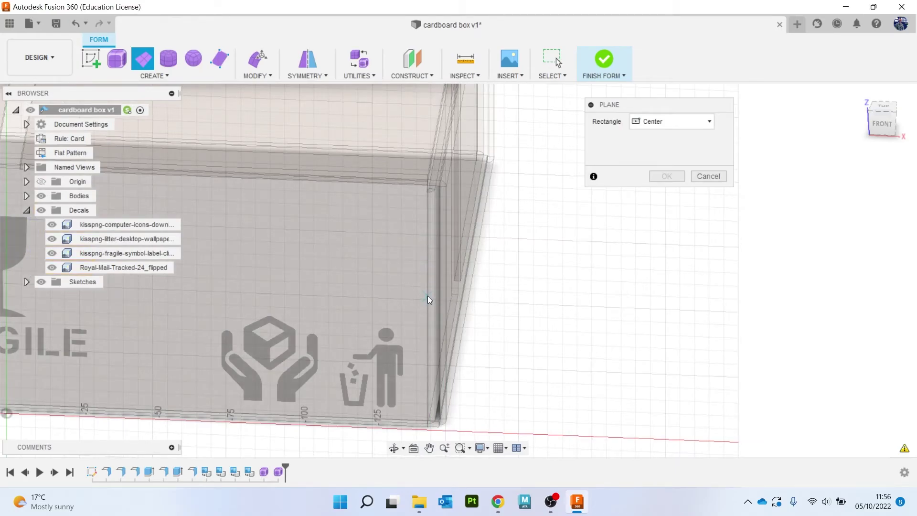
left_click(427, 279)
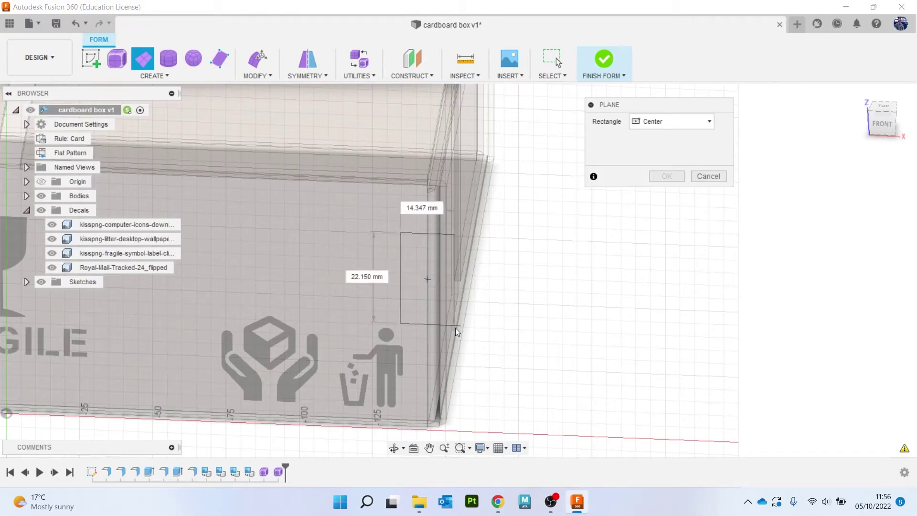
left_click(446, 363)
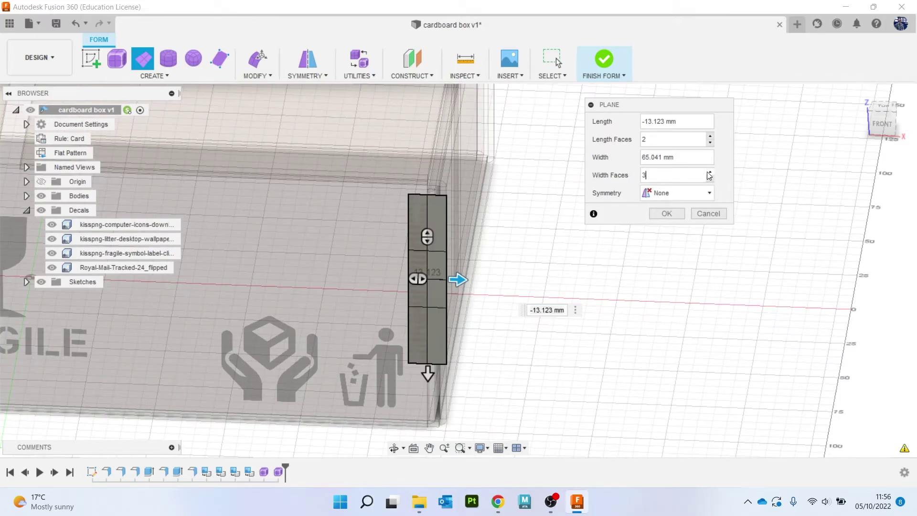
left_click(710, 137)
left_click(667, 214)
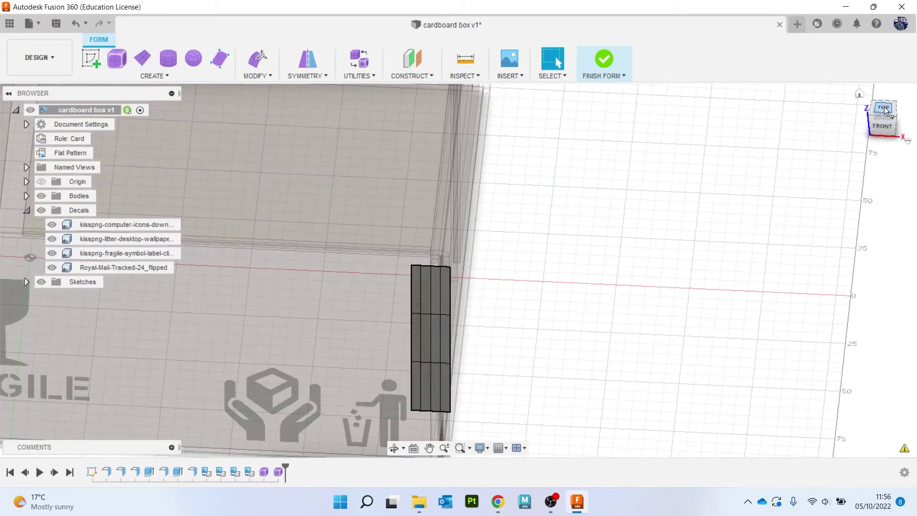
Step: Edit the form from above, rotating the strip's outer end 90 degrees around the box corner and shifting it about -1.47 mm and 0.89 mm toward the side wall
left_click(884, 107)
scroll(492, 340, "up", 5)
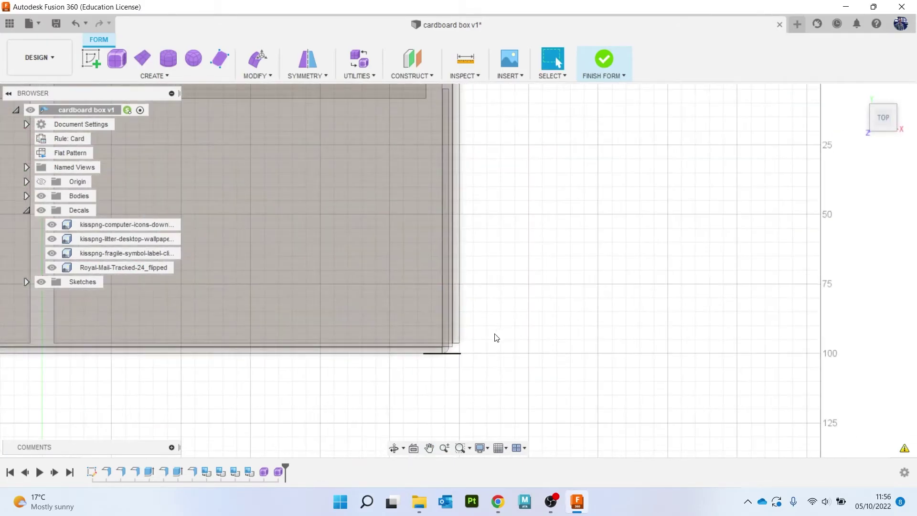
right_click(473, 281)
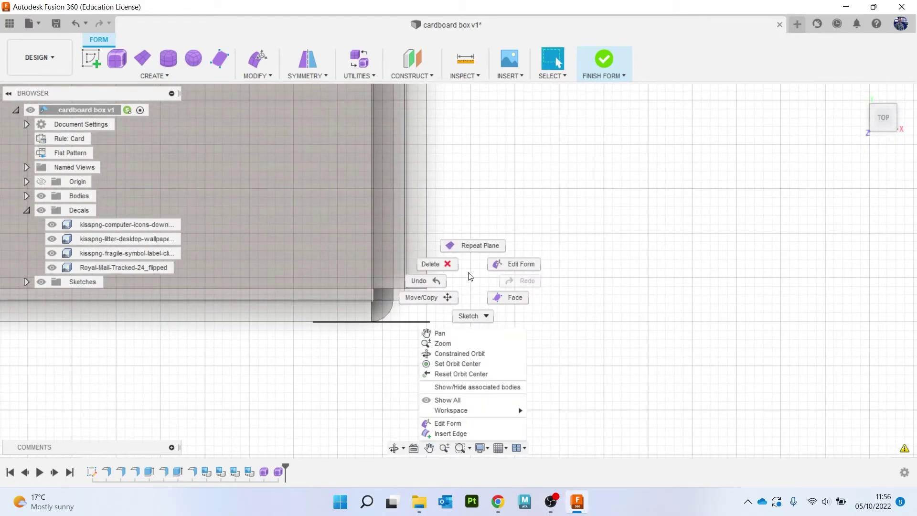
left_click(518, 264)
scroll(473, 330, "up", 3)
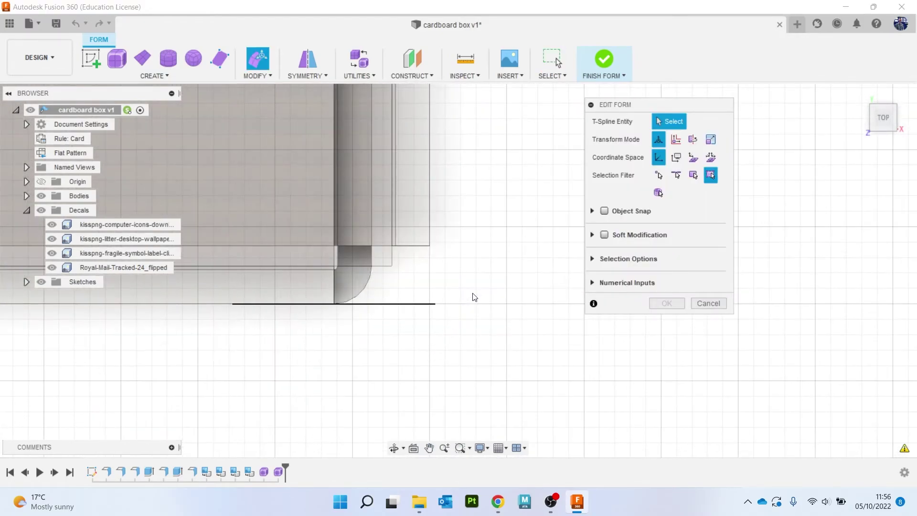
left_click_drag(428, 330, 429, 331)
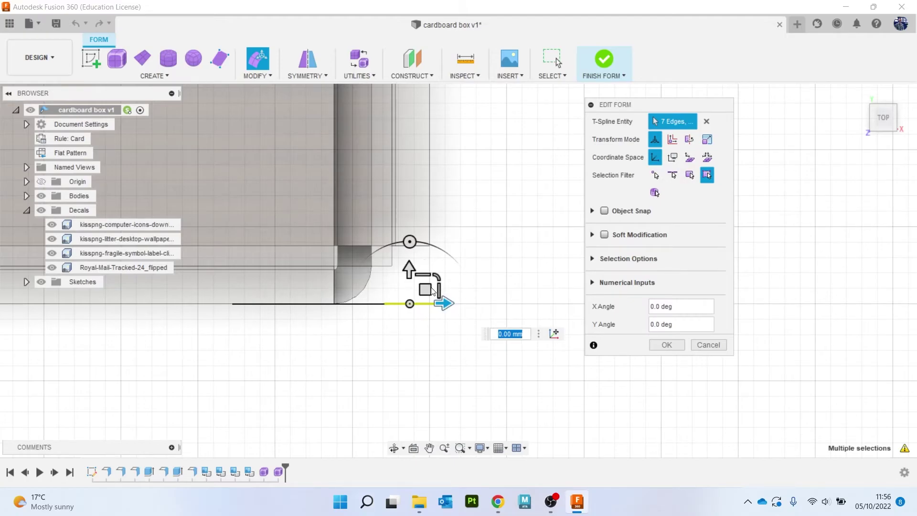
left_click_drag(434, 287, 488, 239)
left_click_drag(457, 200, 269, 261)
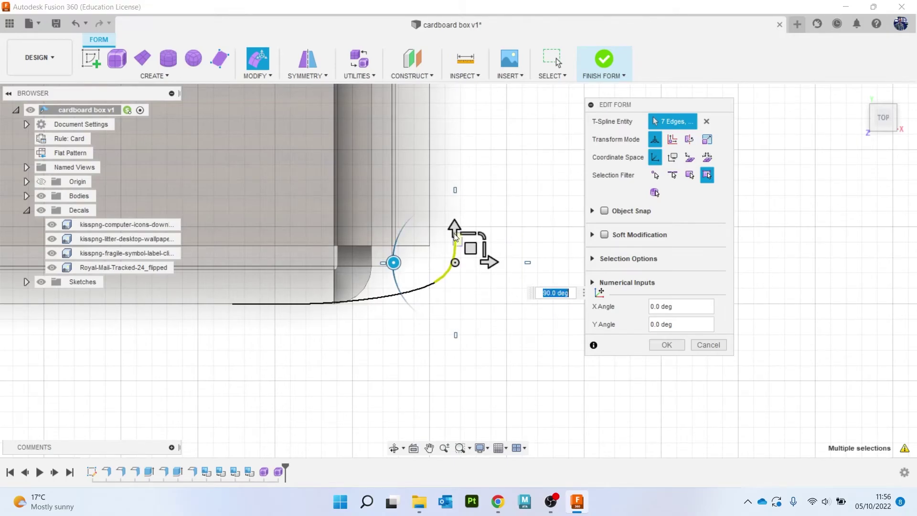
left_click_drag(471, 249, 448, 235)
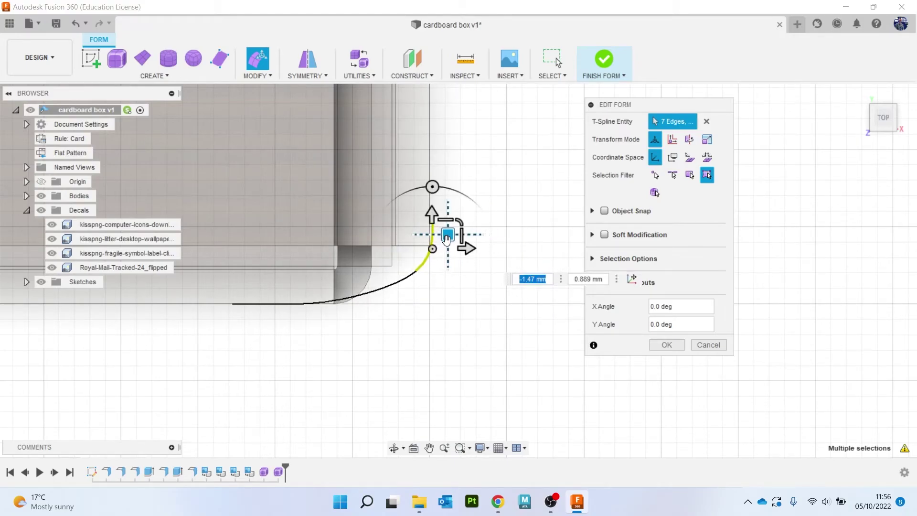
Step: Move the strip's middle section and inner end edges about 0.54 mm outward to smooth the bend around the corner, then accept the form edit
left_click_drag(318, 287, 365, 285, "shift")
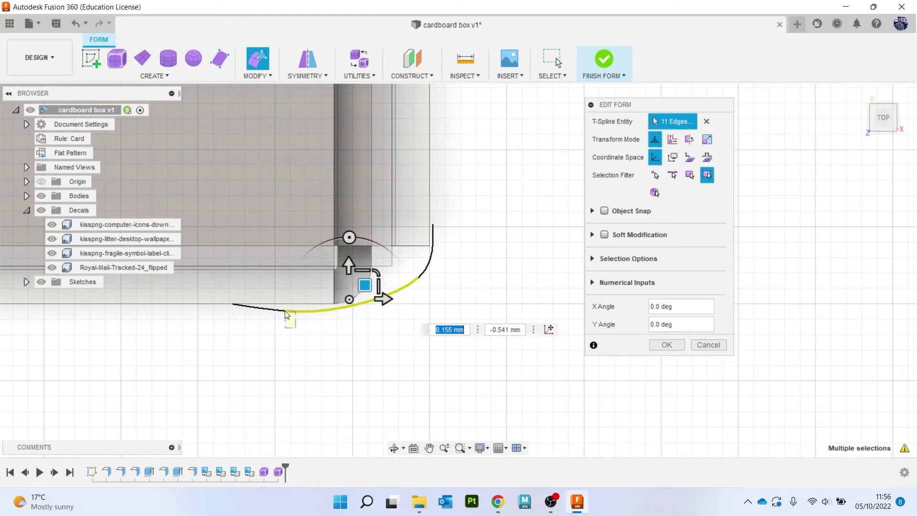
mouse_move(285, 311)
left_mouse_down()
mouse_move(304, 293)
mouse_move(317, 295)
mouse_move(276, 295)
mouse_move(279, 308)
left_mouse_up()
key("ctrl+z")
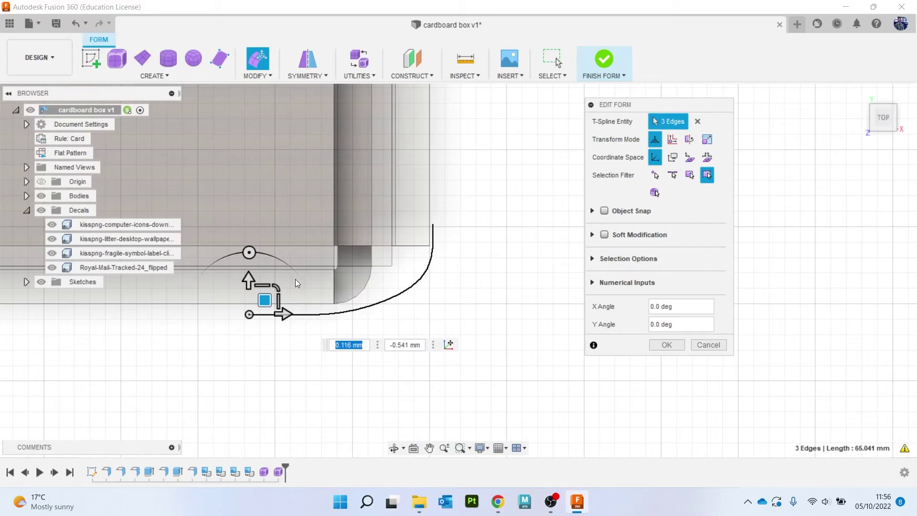
left_click(667, 344)
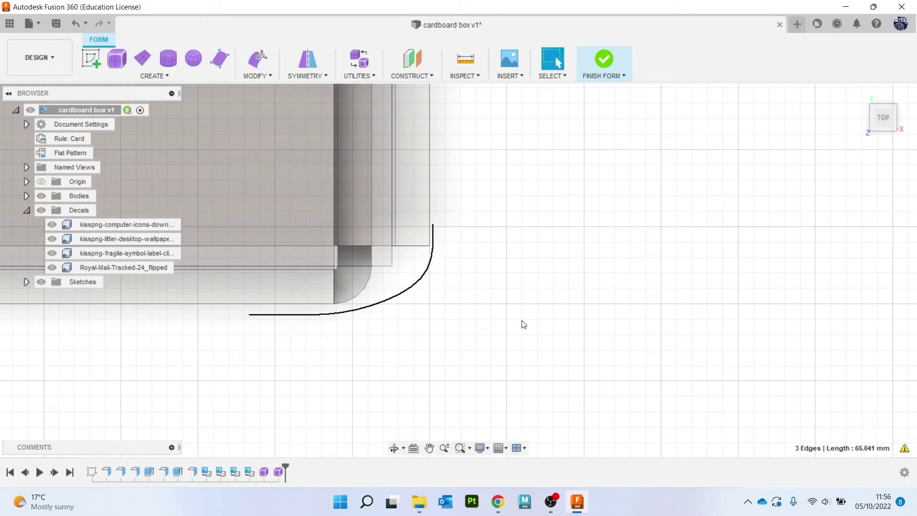
Step: Select the whole bent corner strip in Edit Form and move it slightly back until it sits against the box's front face
right_click(385, 325)
left_click(435, 307)
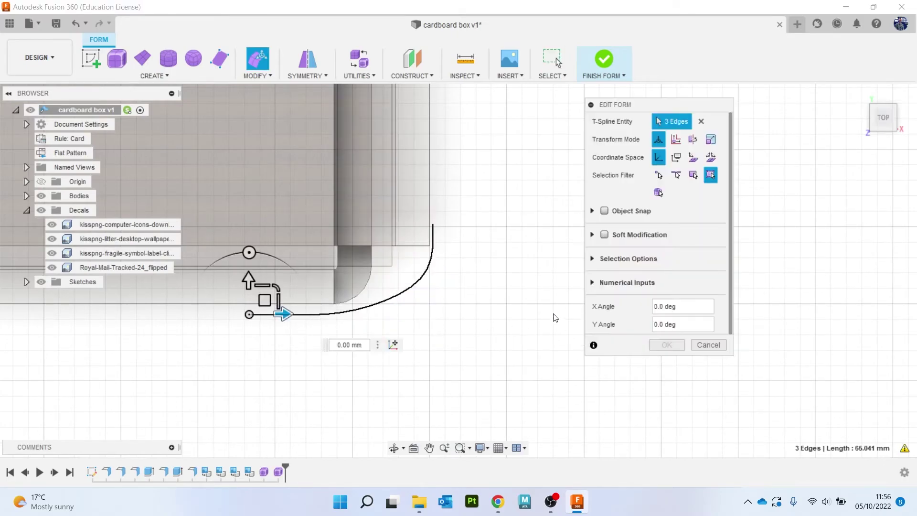
left_click_drag(592, 391, 227, 205)
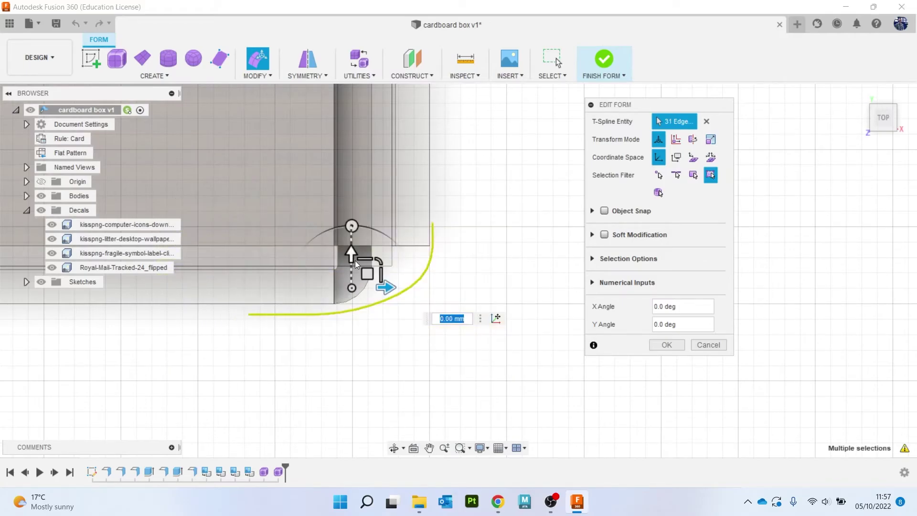
left_click_drag(351, 255, 351, 250)
left_click(681, 346)
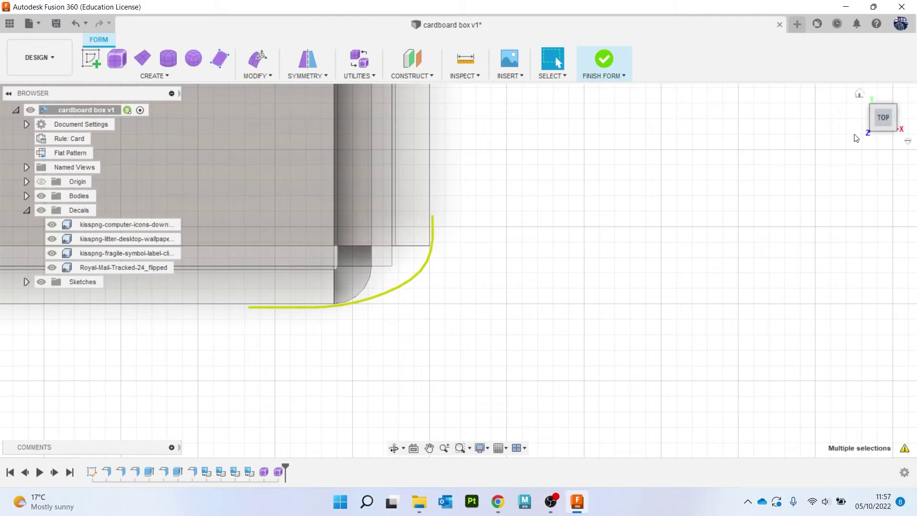
Step: Thicken the bent corner strip by 0.1 mm with the Sharp type in the Normal direction, then finish the form
left_click_drag(883, 128, 875, 99)
scroll(520, 239, "down", 5)
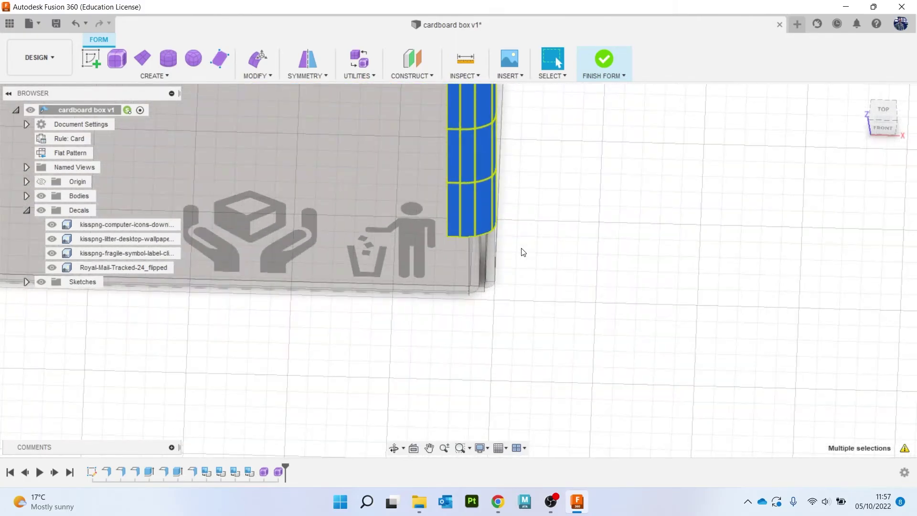
middle_click_drag(523, 253, 577, 110, "shift")
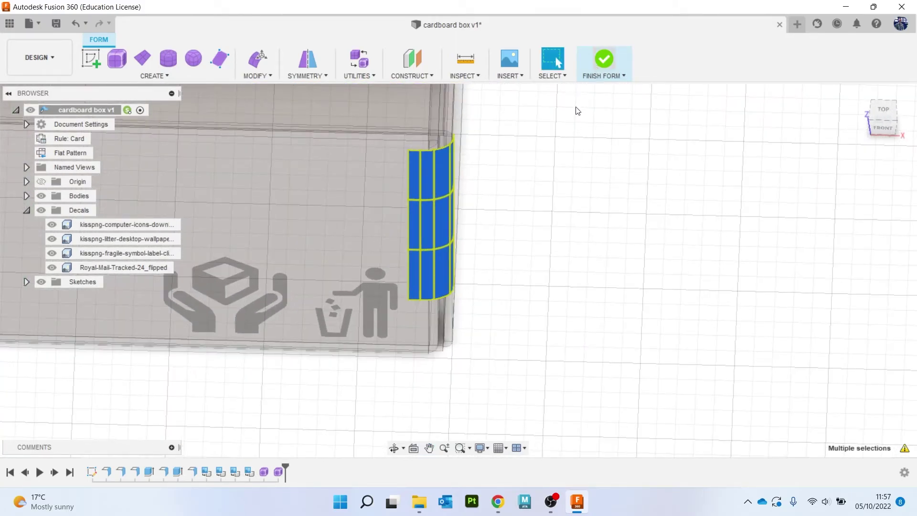
left_click(574, 155)
left_click(250, 75)
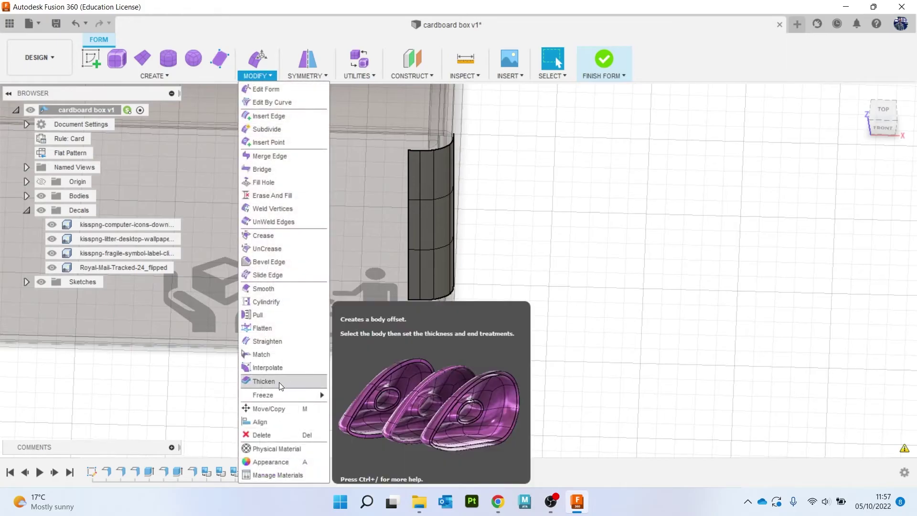
left_click(261, 380)
left_click(440, 228)
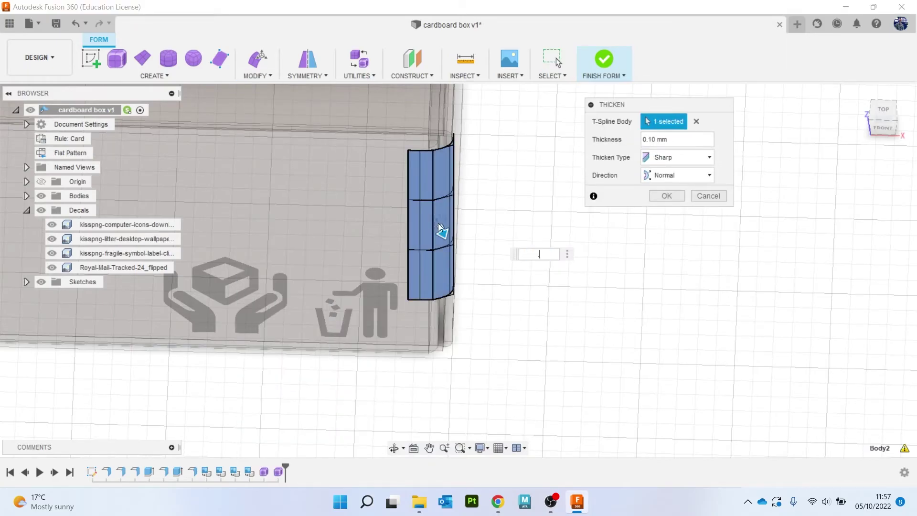
key("Return")
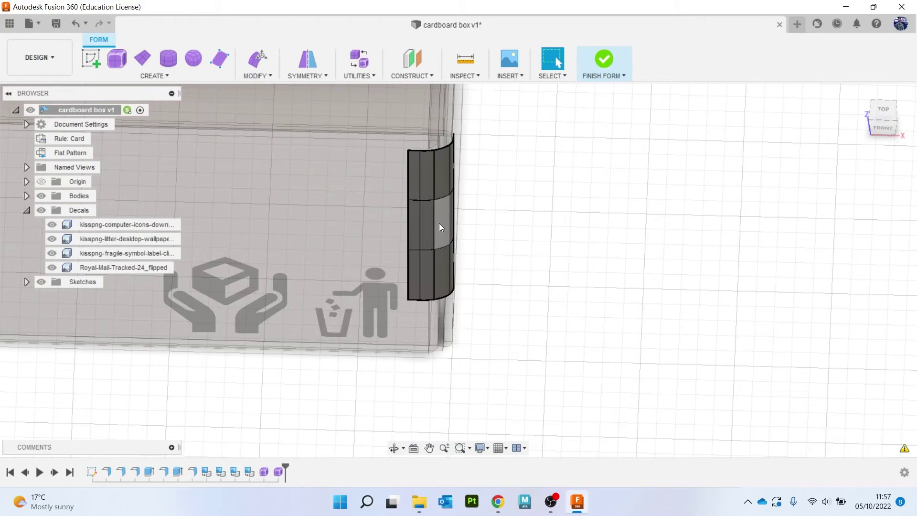
left_click(26, 196)
left_click(26, 196)
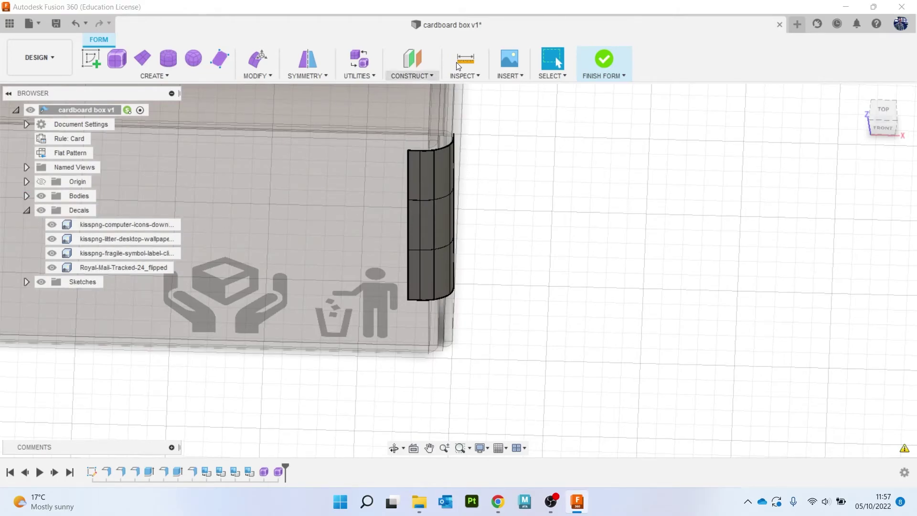
left_click(603, 59)
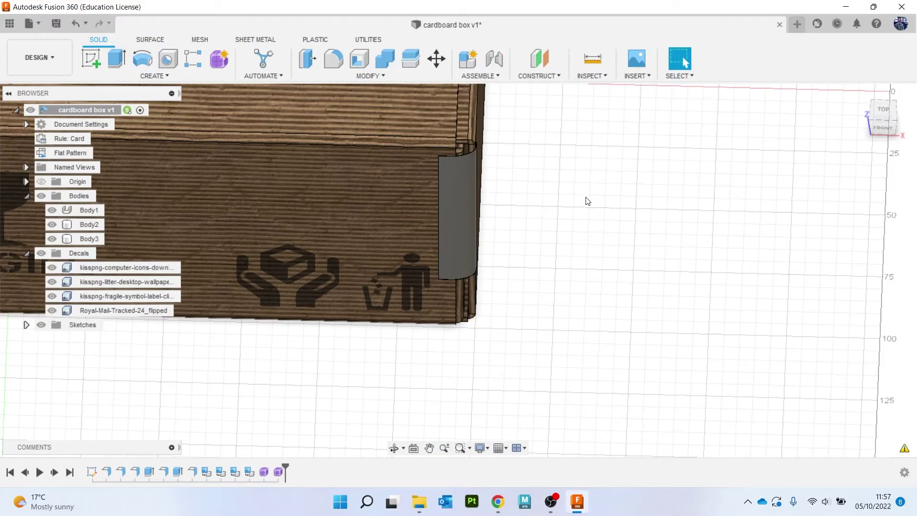
Step: Apply the Acrylic (Clear) appearance to the corner tape strip and preview it on the box in the Render workspace
key("a")
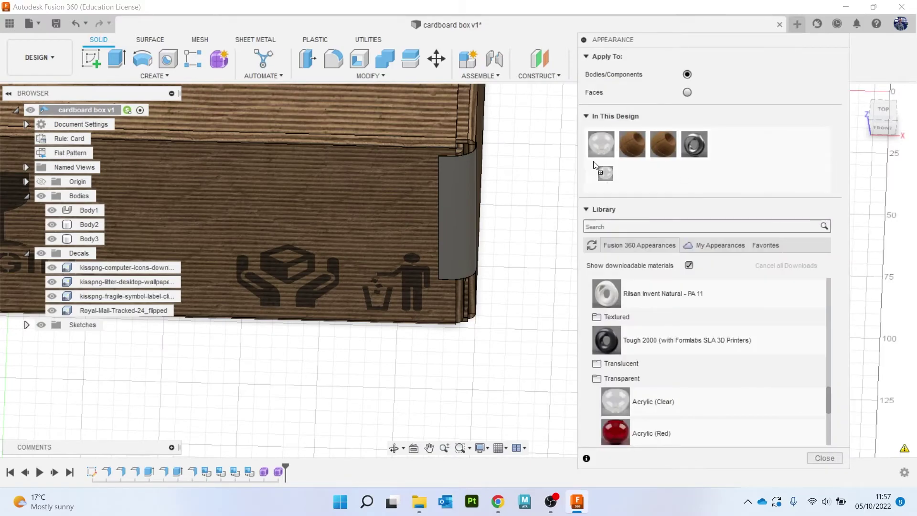
left_click_drag(565, 179, 475, 200)
scroll(487, 274, "down", 3)
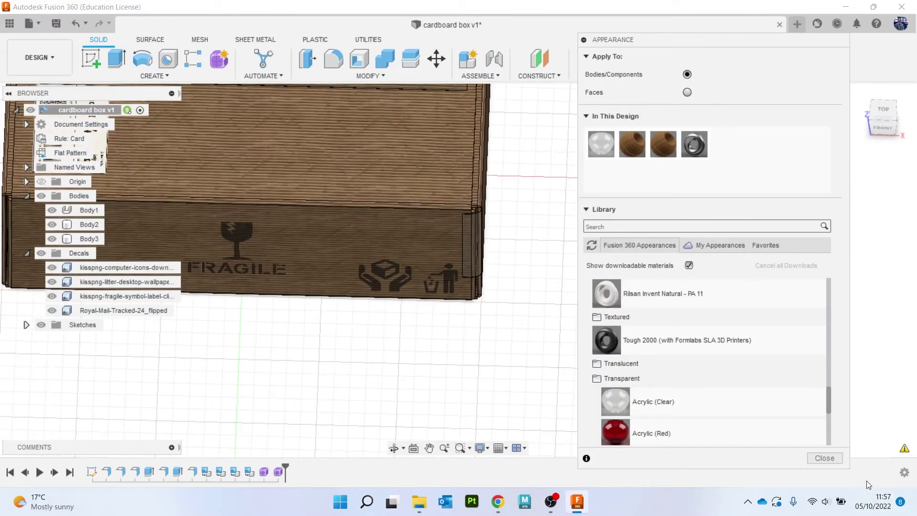
left_click(824, 459)
left_click(46, 68)
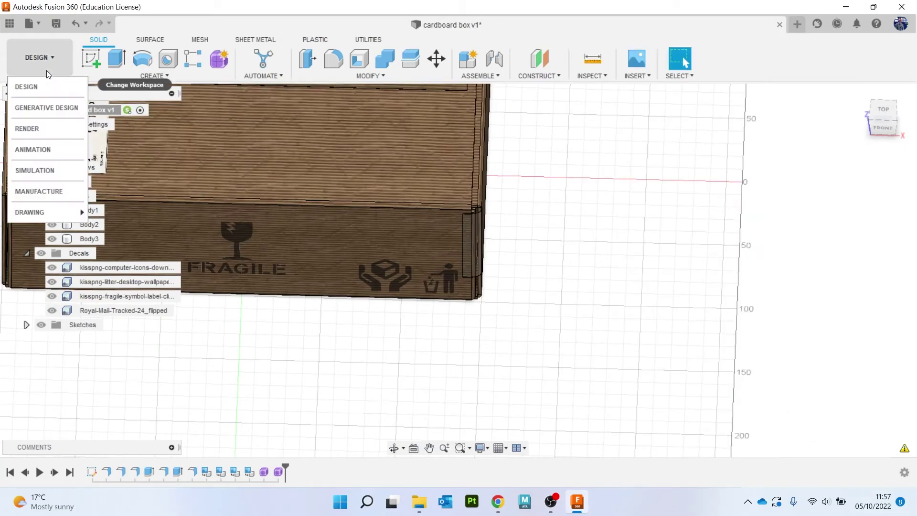
left_click(48, 137)
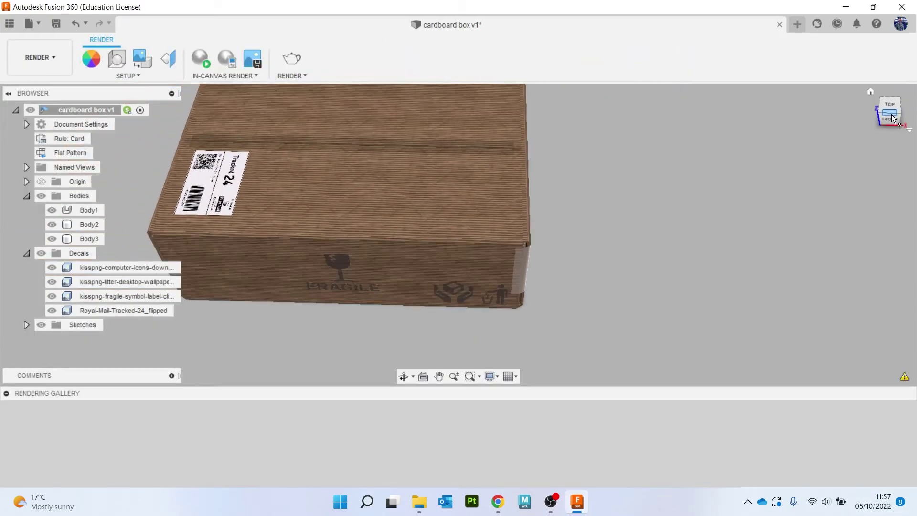
left_click_drag(894, 118, 878, 95)
Step: Return to the Design workspace, view the box from the top, and paste a copy of the corner tape strip's body
left_click(51, 59)
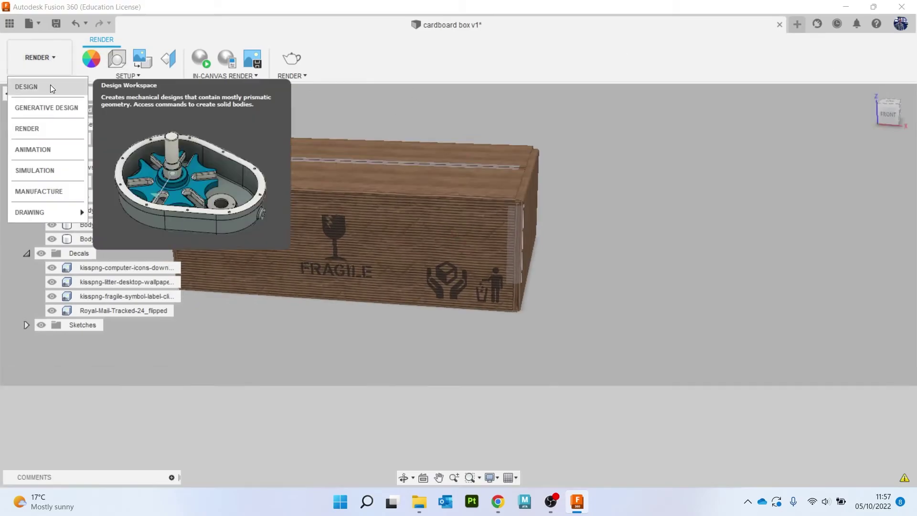
left_click(50, 86)
left_click_drag(887, 109, 885, 121)
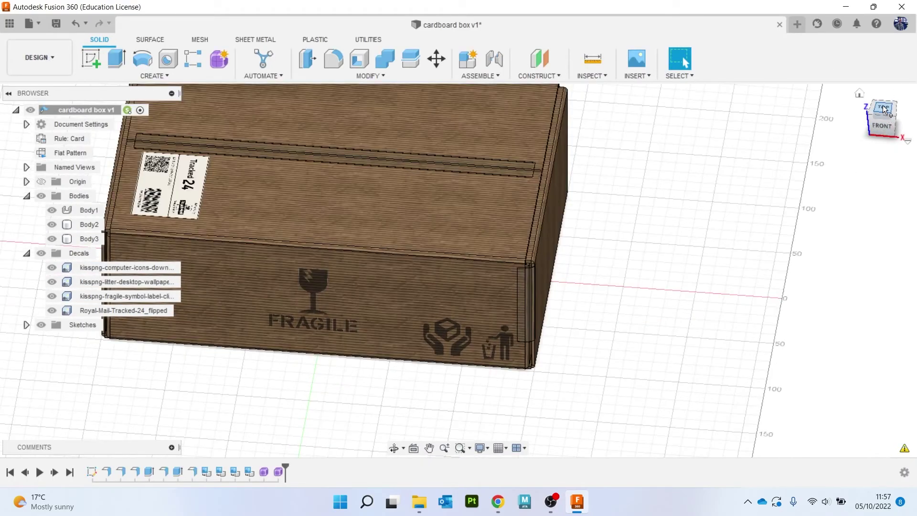
left_click(882, 105)
left_click(90, 224)
left_click(92, 239)
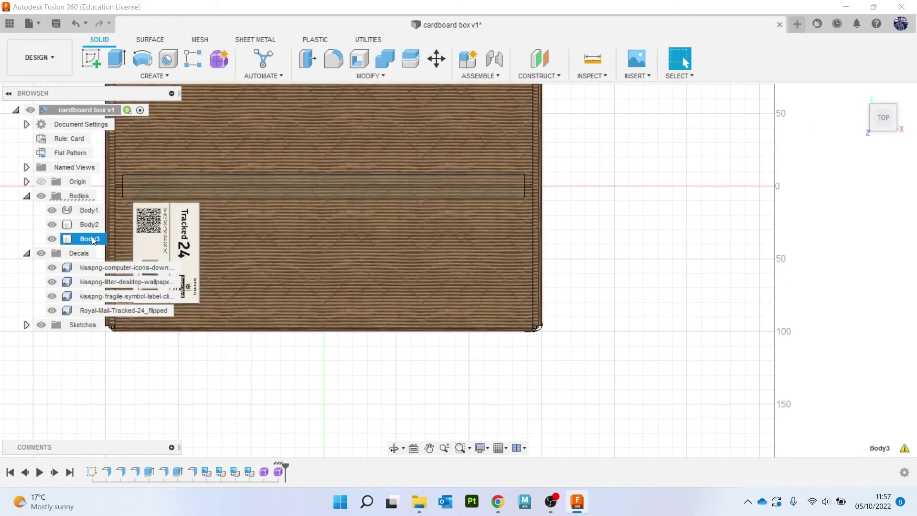
left_click_drag(884, 125, 887, 113)
left_click(883, 116)
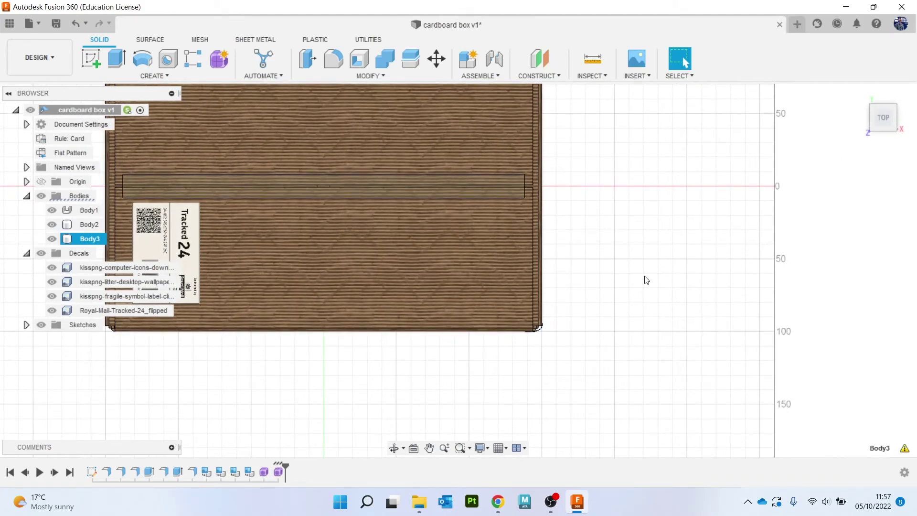
key("ctrl+v")
Step: Move the copied tape strip about -309.4 mm along X, just beyond the box's front left corner
mouse_move(538, 364)
middle_mouse_down()
mouse_move(577, 360)
mouse_move(521, 365)
middle_mouse_up()
scroll(579, 360, "down", 1)
left_click_drag(540, 336, 244, 366)
middle_click_drag(268, 370, 460, 356)
left_click_drag(435, 323, 317, 351)
scroll(317, 351, "up", 3)
scroll(306, 297, "up", 2)
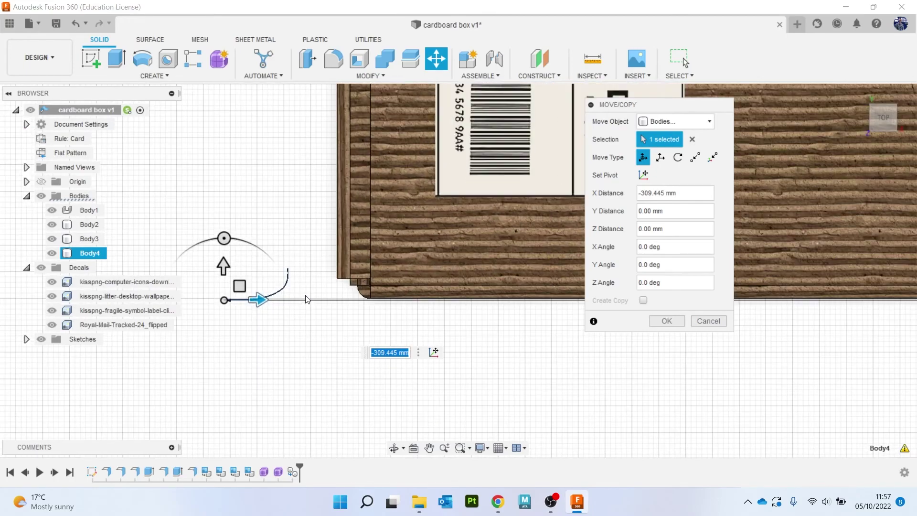
Step: Rotate the copied tape strip about Z by -90 degrees twice, keeping it beside the box's front left corner
left_click_drag(238, 242, 315, 276)
left_click_drag(350, 304, 338, 304)
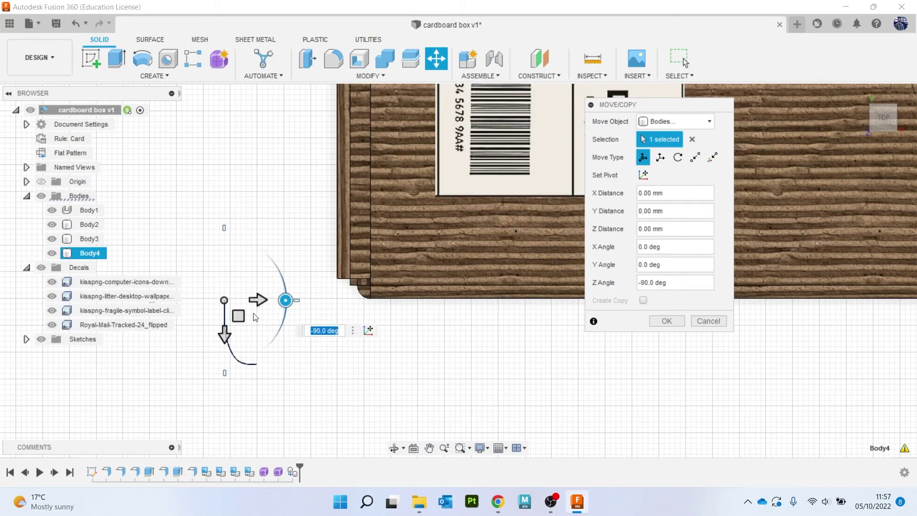
left_click_drag(239, 315, 307, 307)
scroll(314, 307, "down", 8)
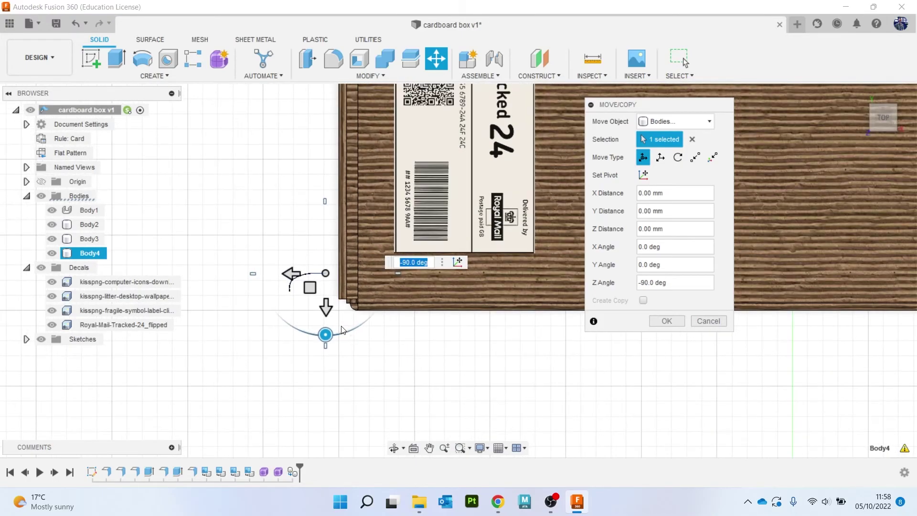
left_click(353, 381)
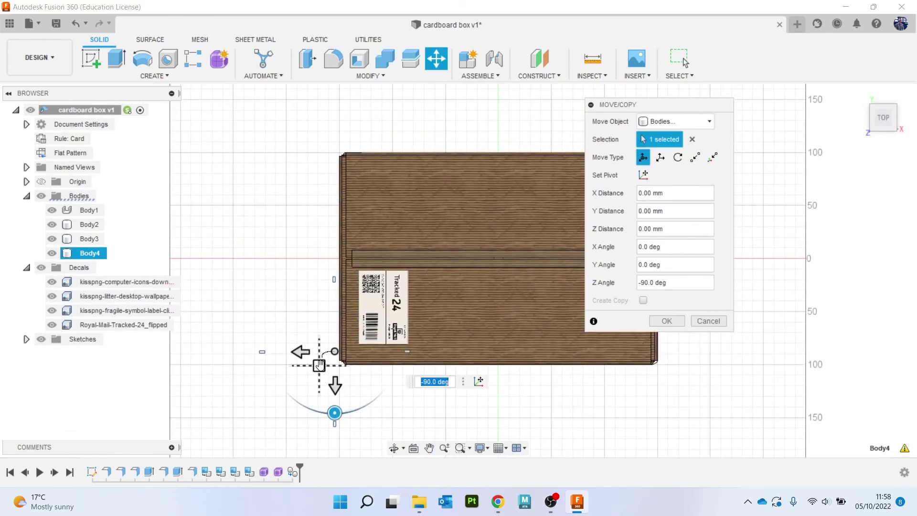
Step: Move the rotated tape strip about -15 mm in X and -188 mm in Y so it wraps the box's back left corner
left_click_drag(319, 366, 334, 164)
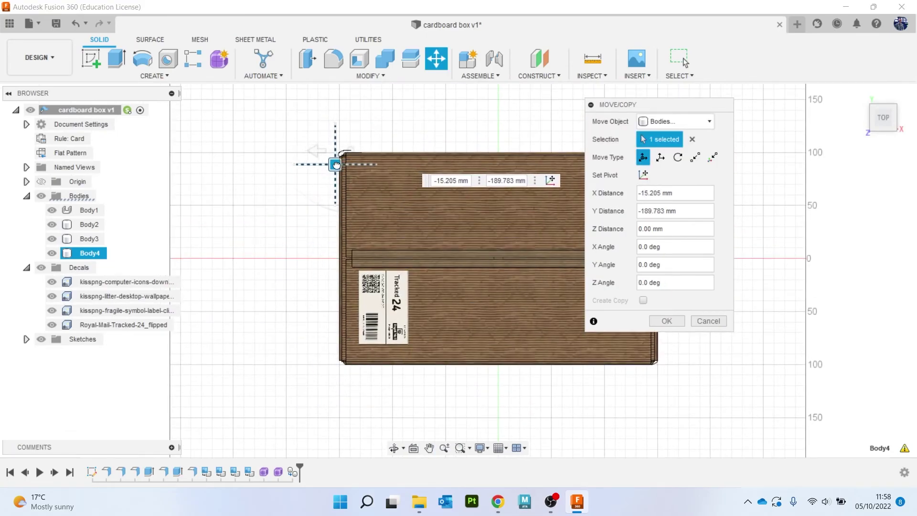
scroll(336, 164, "up", 10)
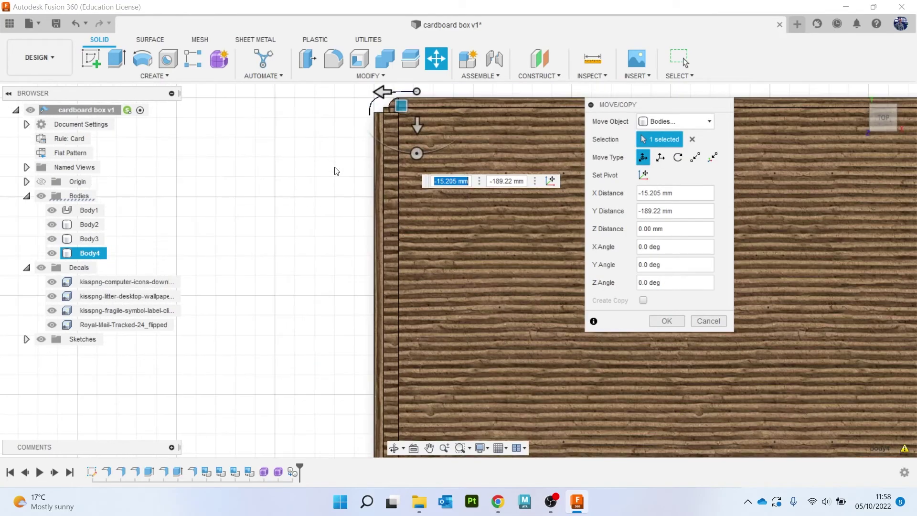
middle_click_drag(337, 165, 283, 225)
scroll(348, 188, "down", 2)
scroll(330, 177, "up", 8)
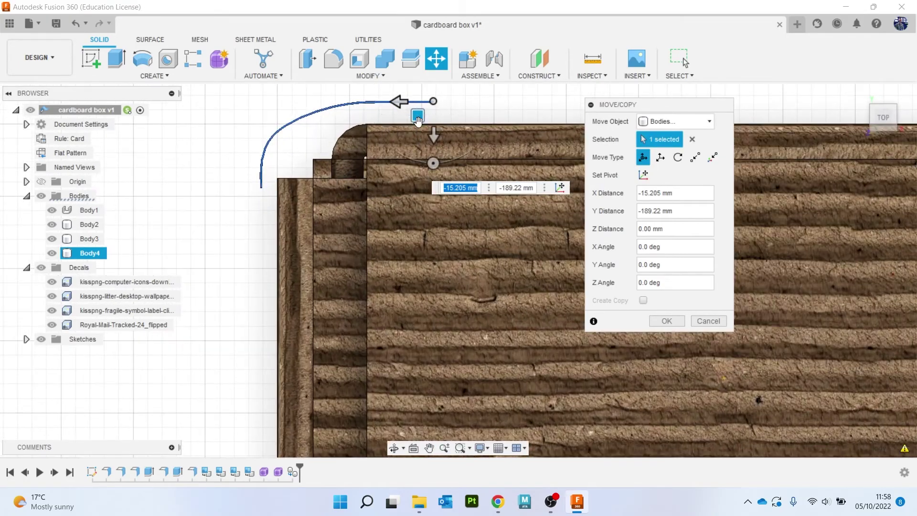
left_click_drag(418, 119, 433, 138)
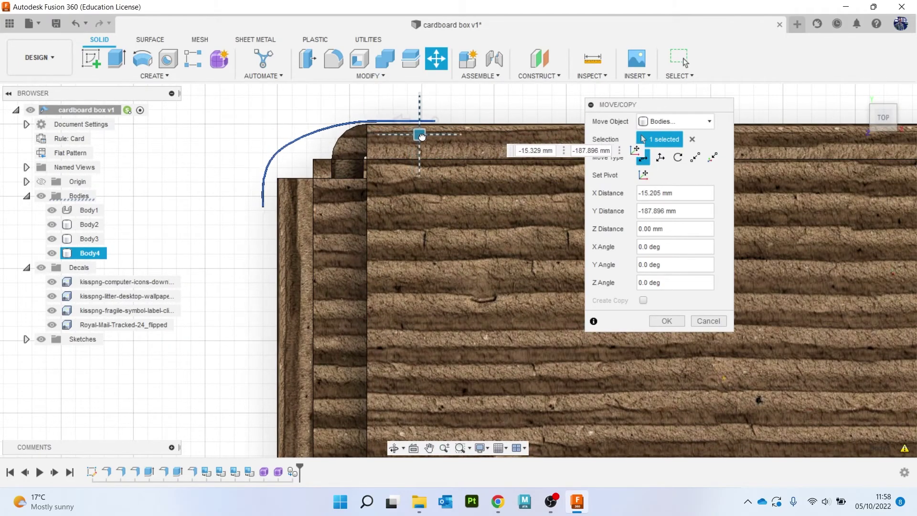
left_click(679, 320)
scroll(659, 319, "down", 6)
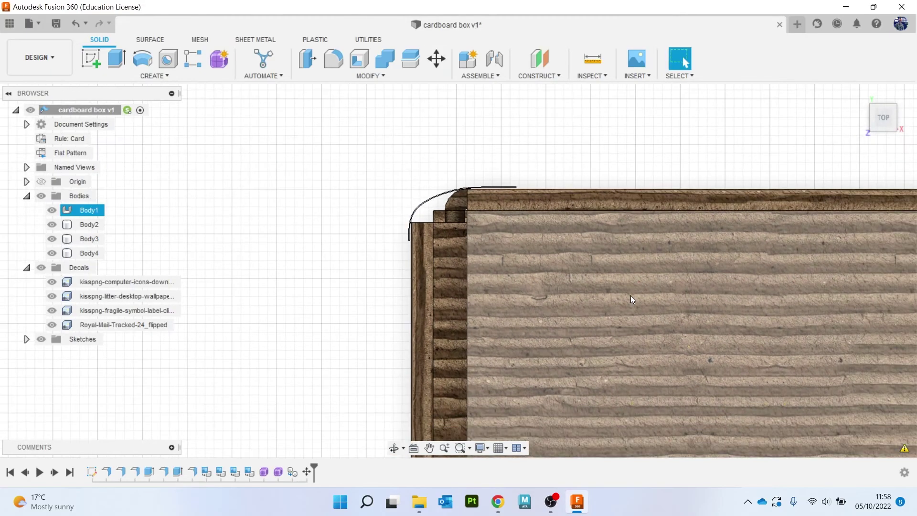
scroll(657, 320, "down", 1)
middle_click_drag(657, 320, 370, 162)
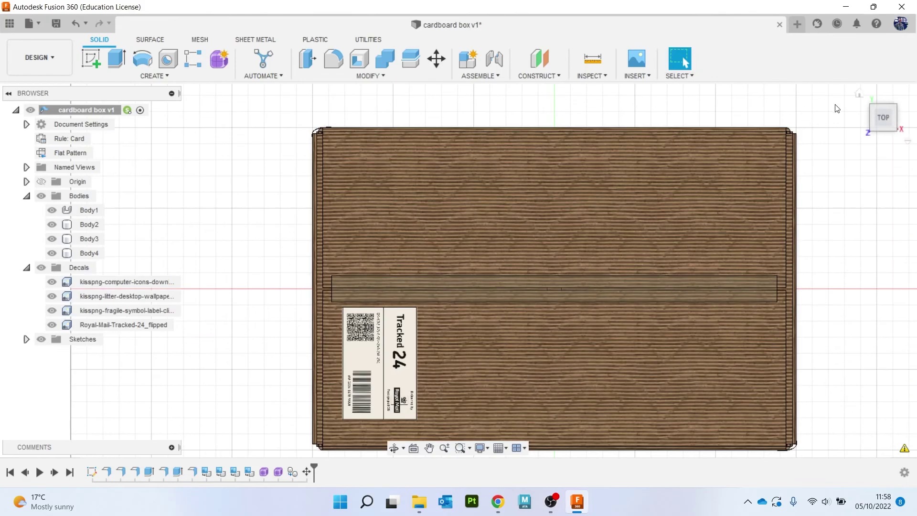
left_click(881, 120)
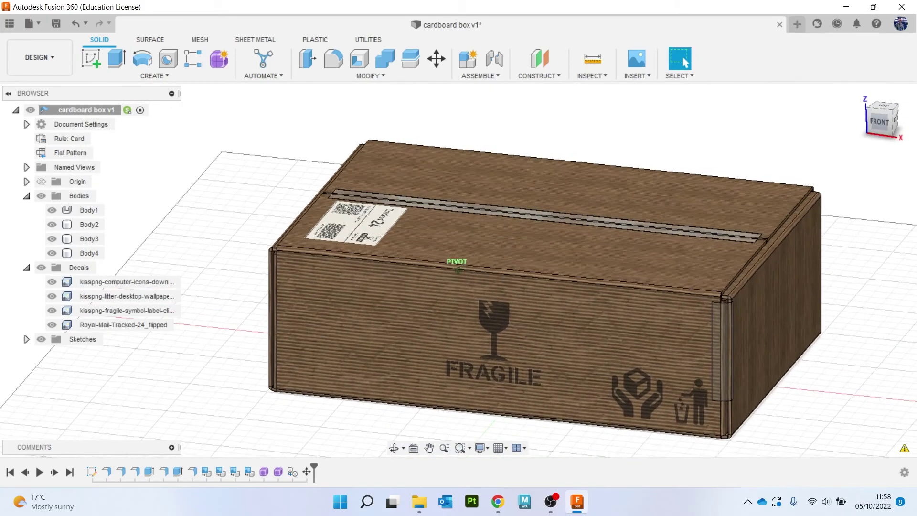
left_click_drag(881, 121, 855, 129)
middle_click_drag(782, 294, 690, 243)
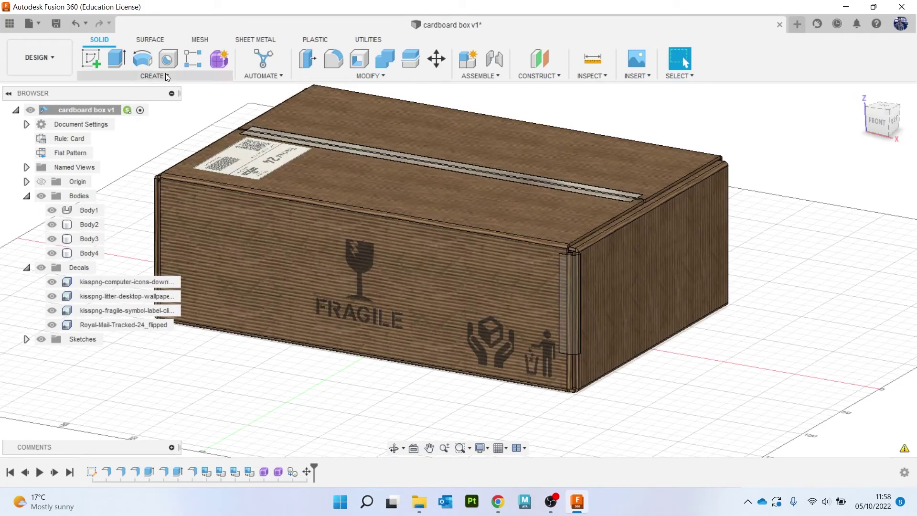
left_click(538, 76)
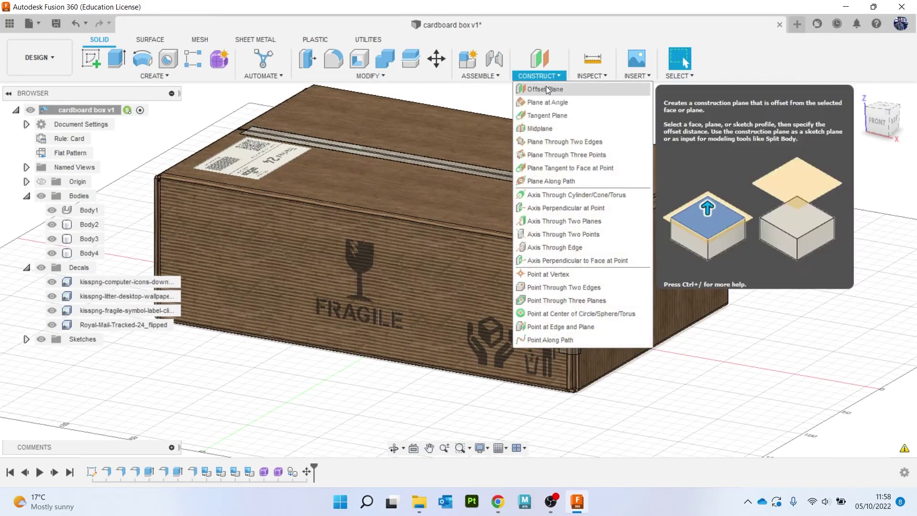
left_click(549, 129)
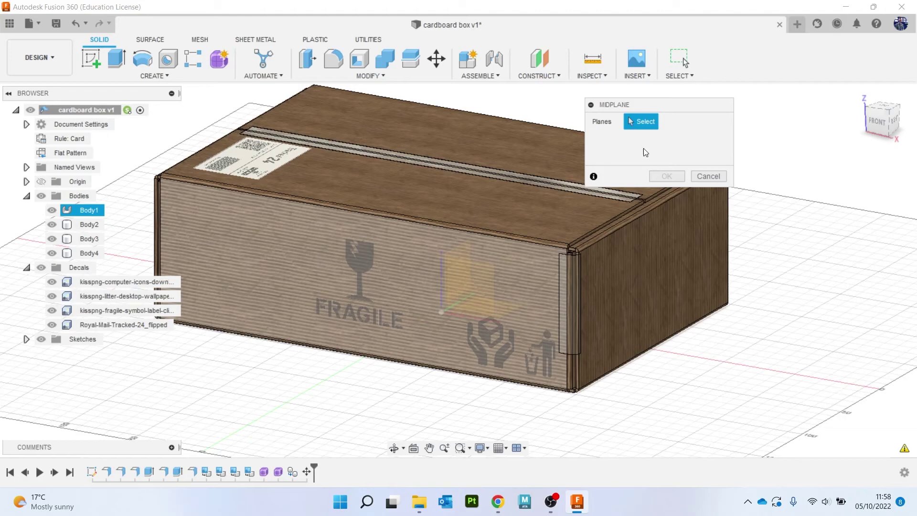
mouse_move(883, 117)
left_mouse_down()
mouse_move(812, 117)
mouse_move(855, 117)
left_mouse_up()
middle_click_drag(458, 271, 679, 215, "shift")
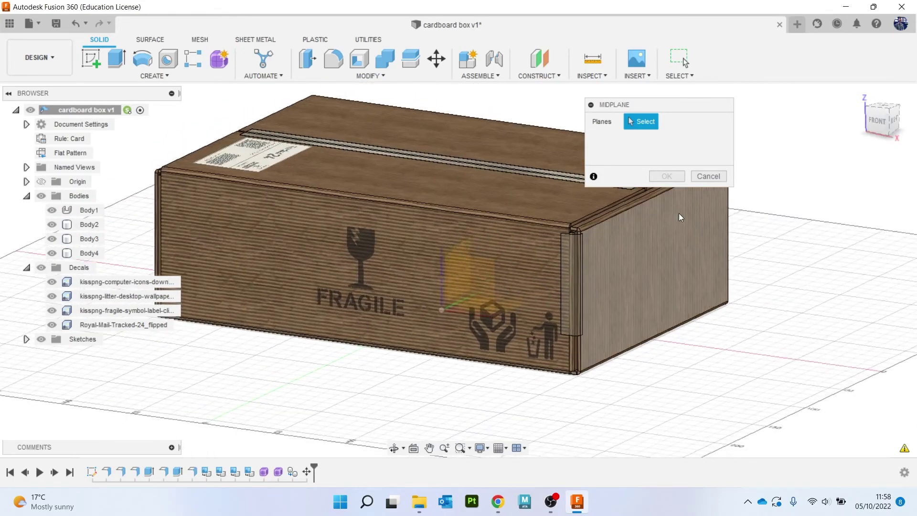
left_click(709, 176)
Step: Mirror the front right corner tape strip's body across the XZ plane as a new body
left_click(881, 121)
left_click_drag(882, 122, 872, 137)
left_click(200, 77)
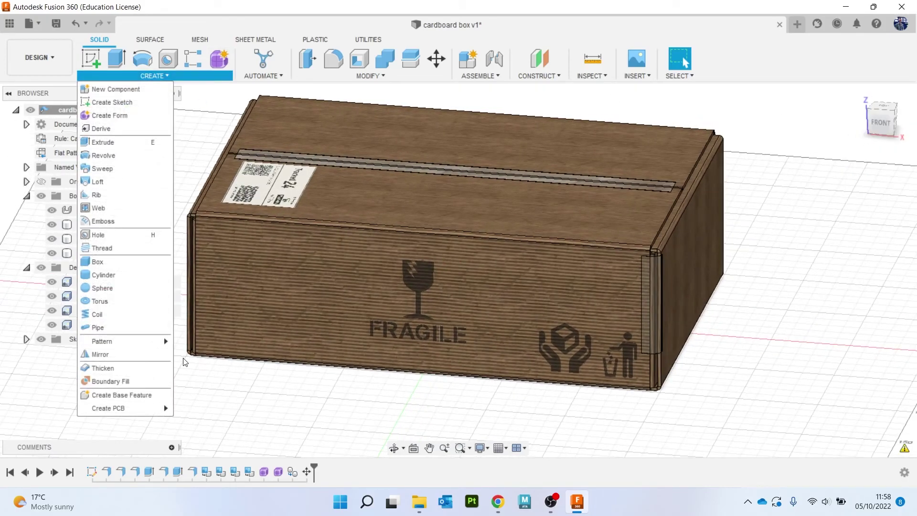
left_click(141, 356)
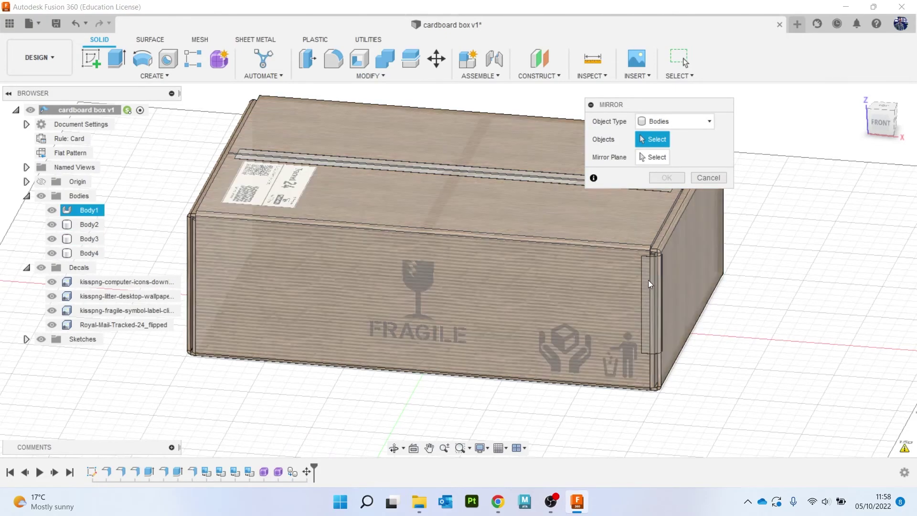
left_click(653, 282)
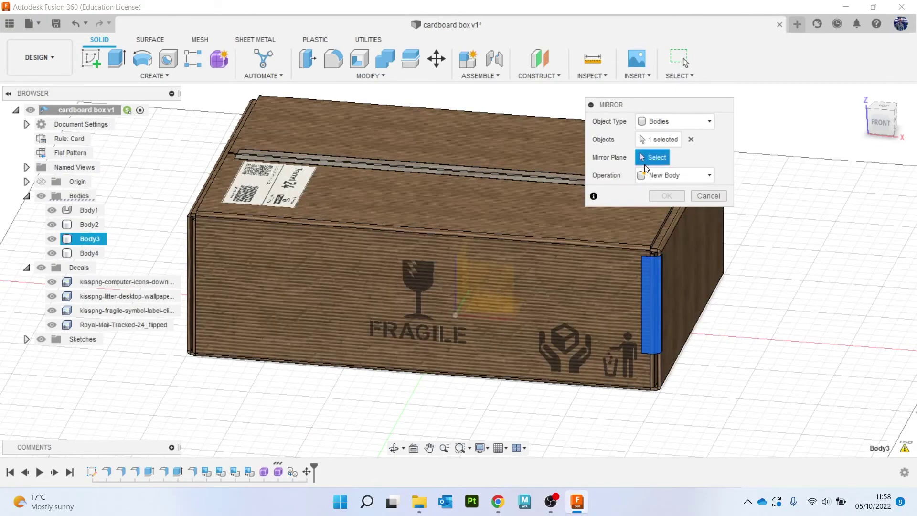
left_click(494, 279)
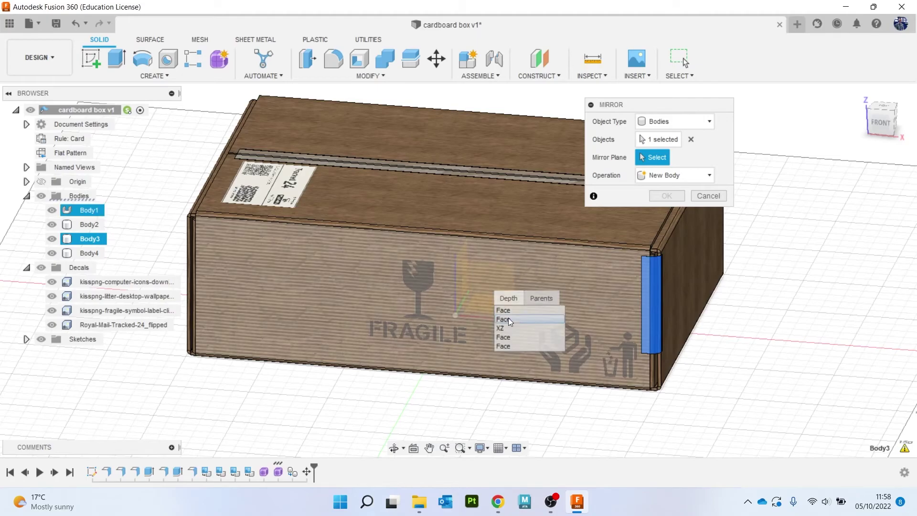
left_click(506, 329)
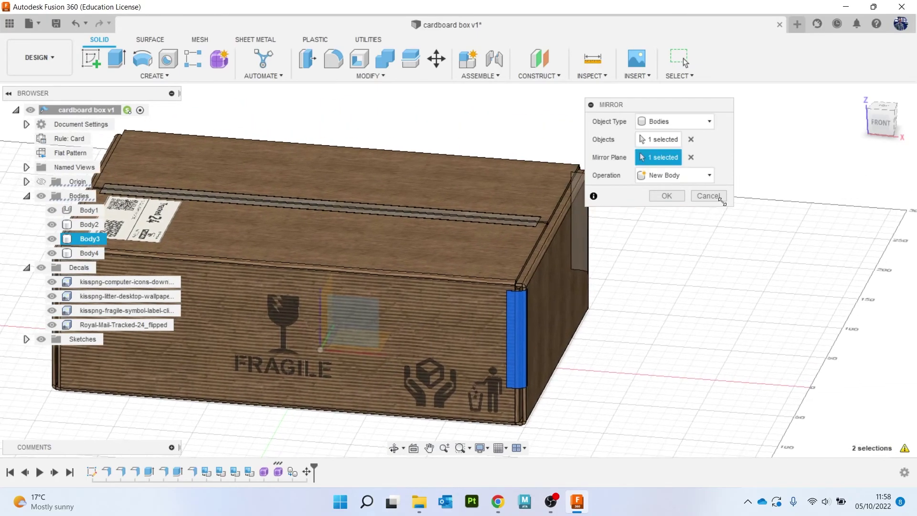
left_click(679, 198)
Step: Mirror the front right corner tape strip's body across the YZ plane as a new body
mouse_move(881, 123)
left_mouse_down()
mouse_move(824, 120)
mouse_move(855, 148)
mouse_move(876, 151)
left_mouse_up()
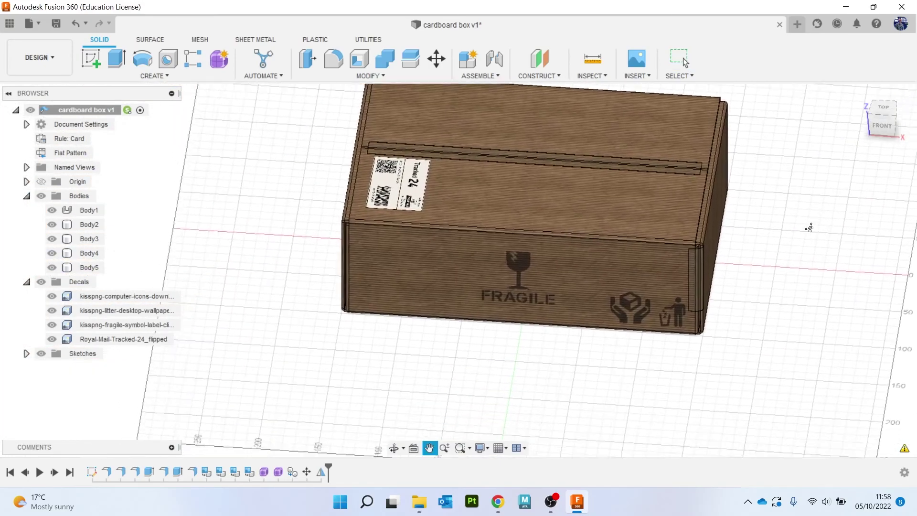
key("Escape")
scroll(432, 289, "up", 3)
left_click(165, 77)
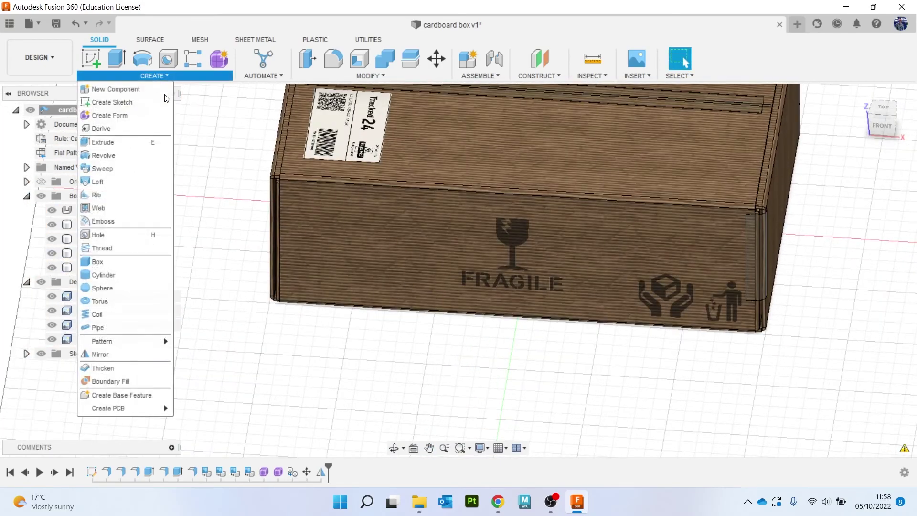
left_click(131, 349)
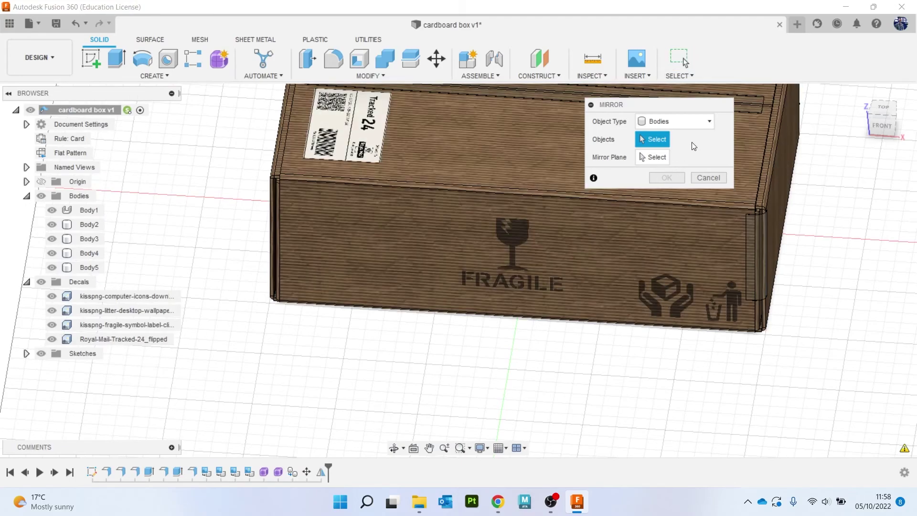
left_click(756, 239)
left_click(691, 140)
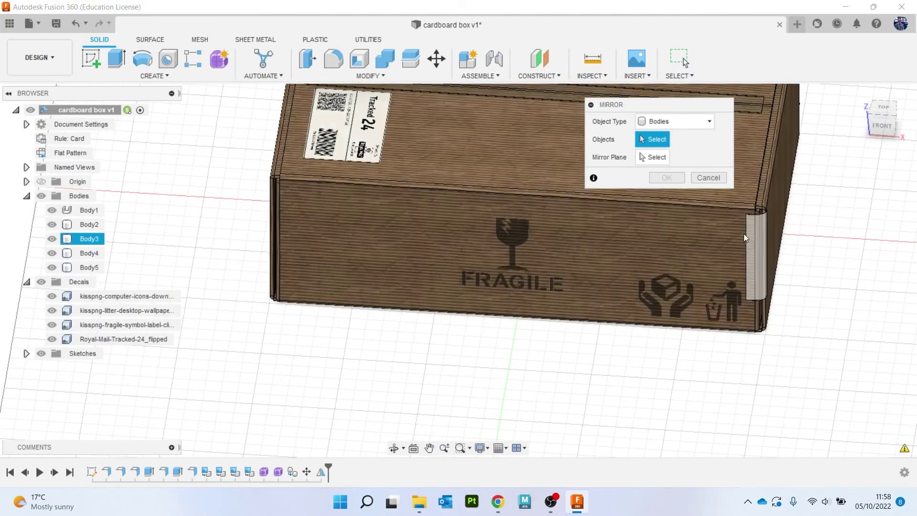
left_click(750, 231)
left_click(653, 158)
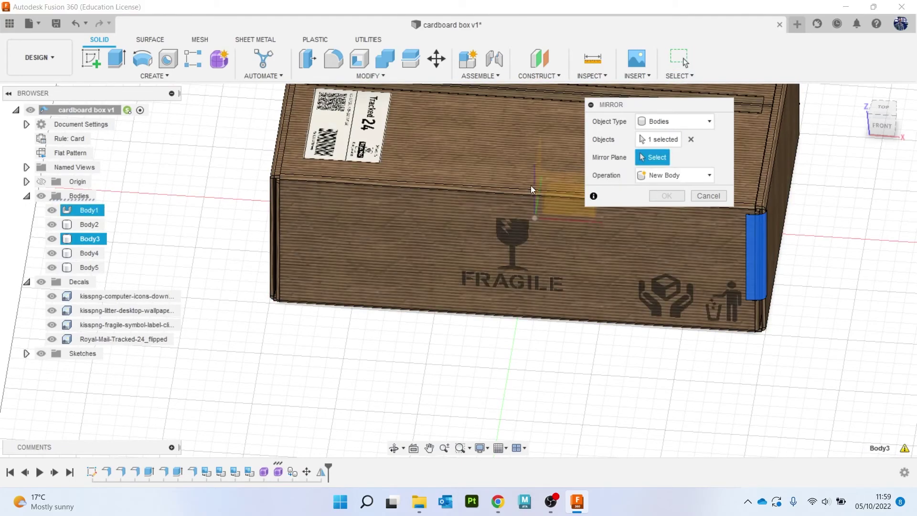
left_click(538, 179)
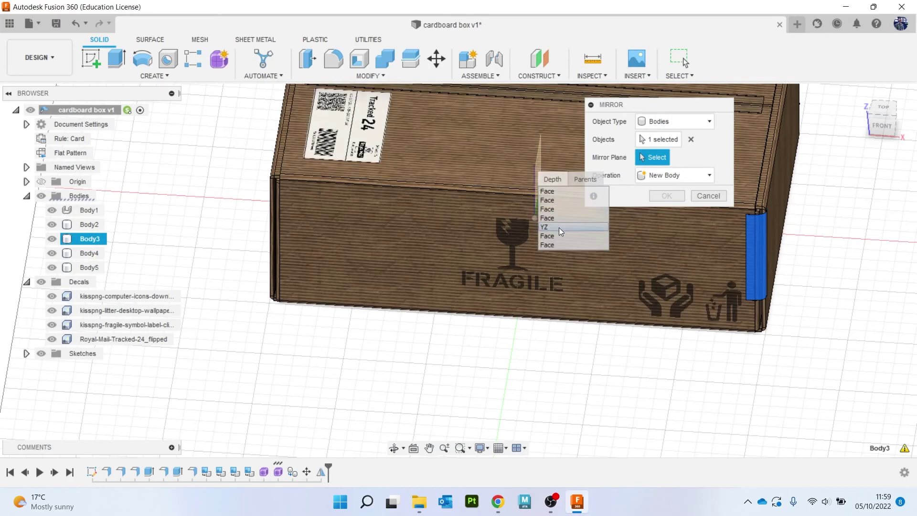
left_click(559, 227)
left_click(669, 197)
scroll(566, 321, "down", 1)
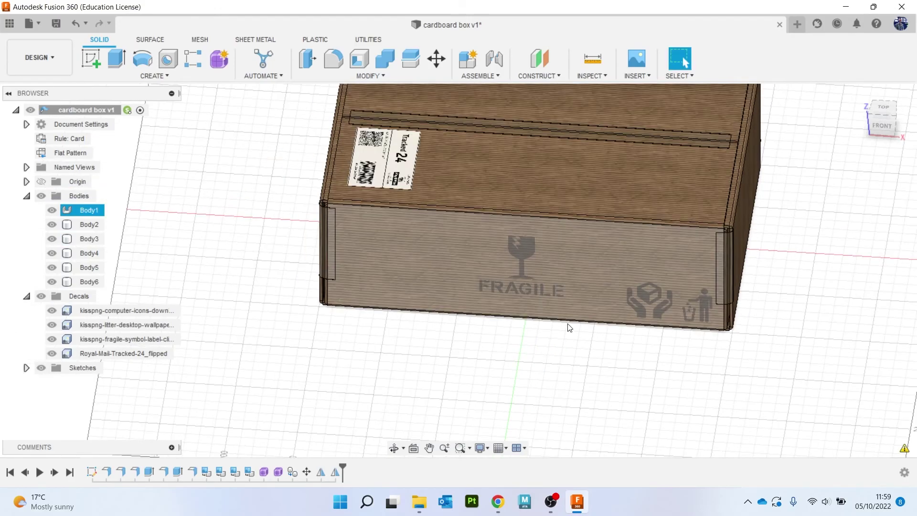
Step: Switch to the Render workspace and view the box from the front right with its taped corners
middle_click_drag(447, 165, 422, 235)
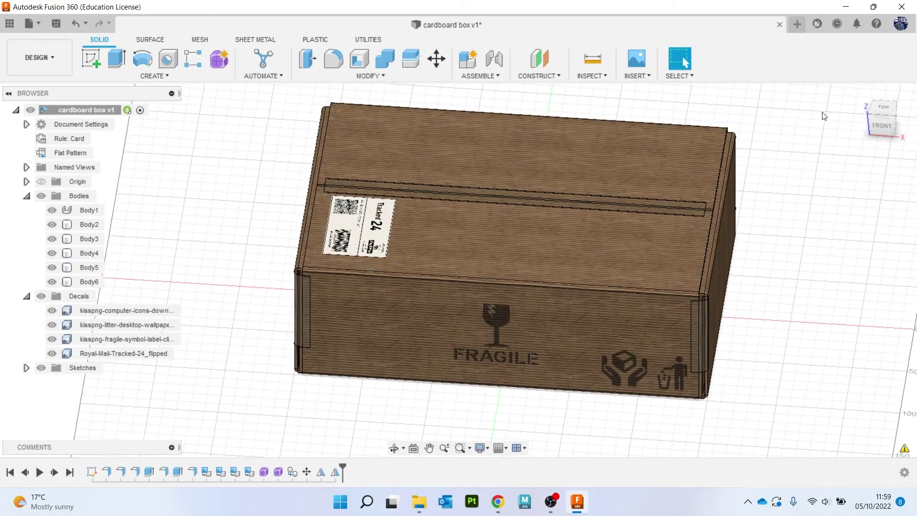
mouse_move(458, 270)
middle_mouse_down("shift")
mouse_move(601, 263)
mouse_move(630, 282)
mouse_move(673, 349)
mouse_move(601, 306)
mouse_move(535, 291)
mouse_move(597, 268)
mouse_move(612, 239)
middle_mouse_up("shift")
left_click(47, 67)
left_click(53, 128)
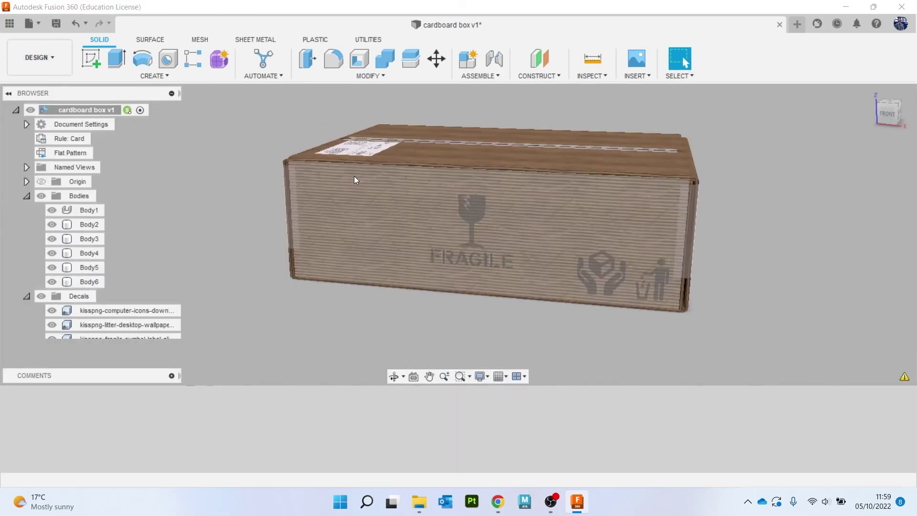
mouse_move(910, 125)
middle_mouse_down("shift")
mouse_move(831, 232)
mouse_move(801, 202)
middle_mouse_up("shift")
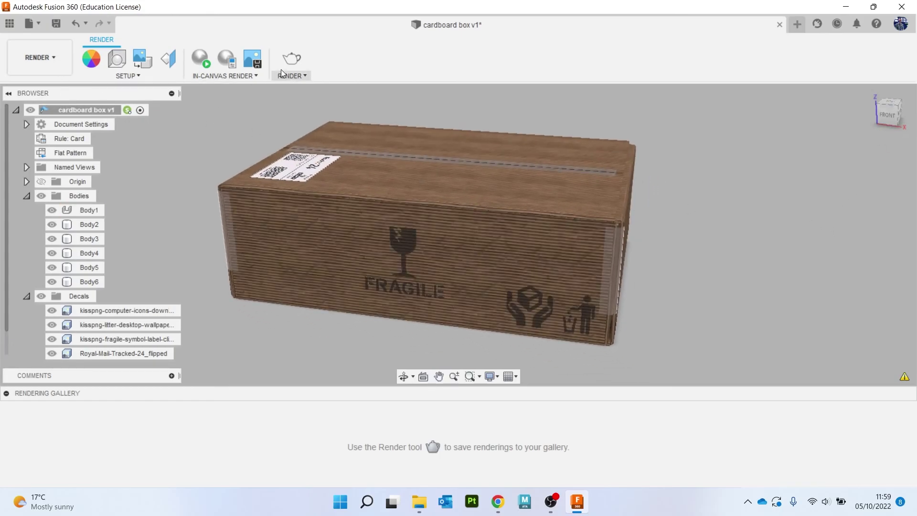
Step: Save a new version of the design with the description "new decal"
left_click(56, 23)
type("new decal")
left_click(454, 274)
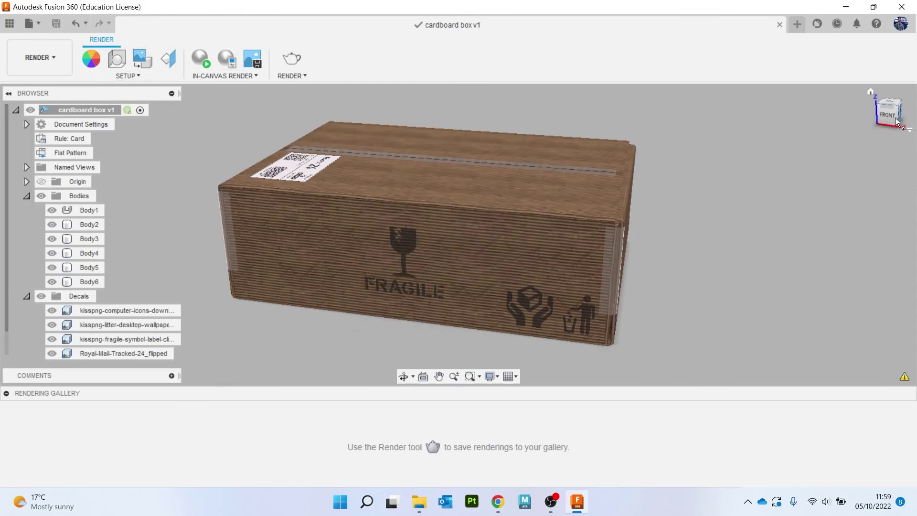
Step: Submit a Final-quality cloud render of the box at 1536 by 506 px
left_click_drag(888, 115, 883, 115)
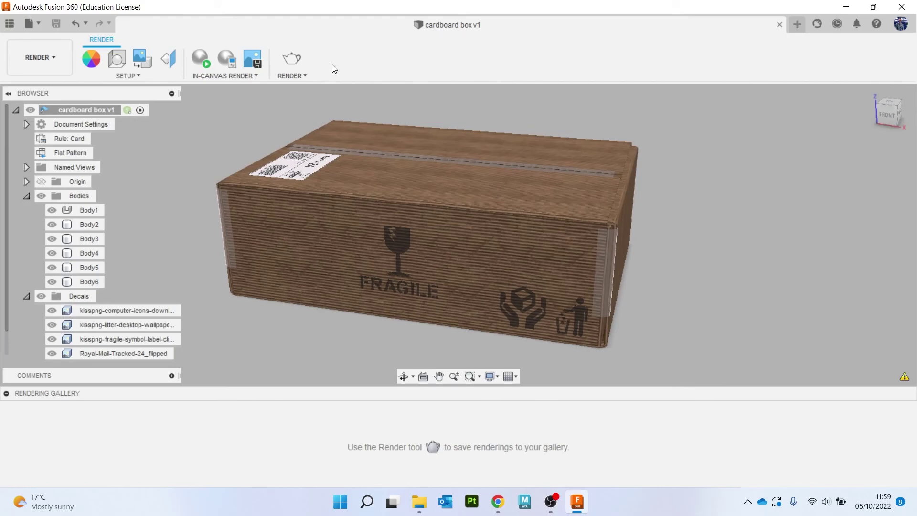
left_click(292, 58)
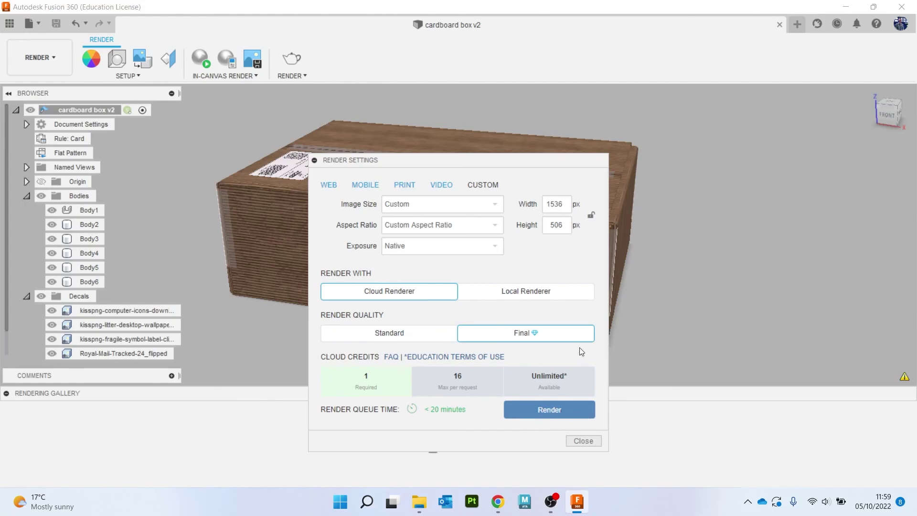
left_click(555, 407)
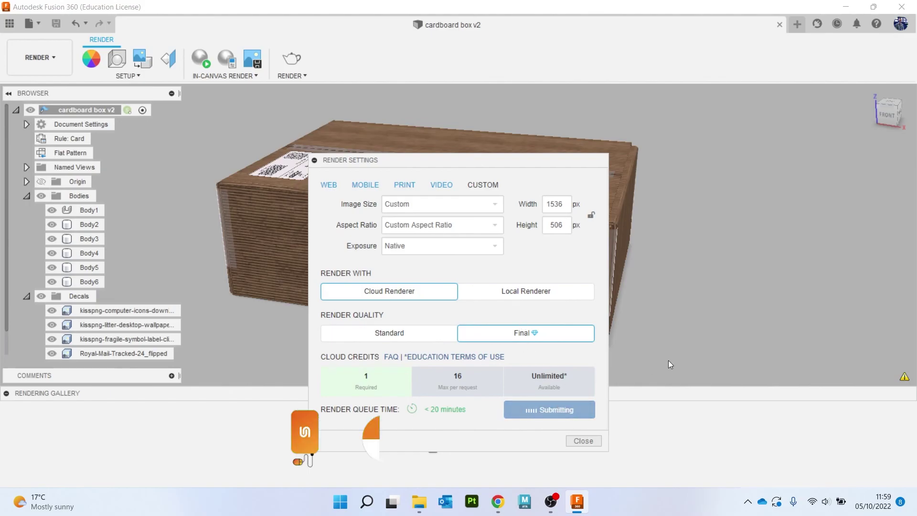